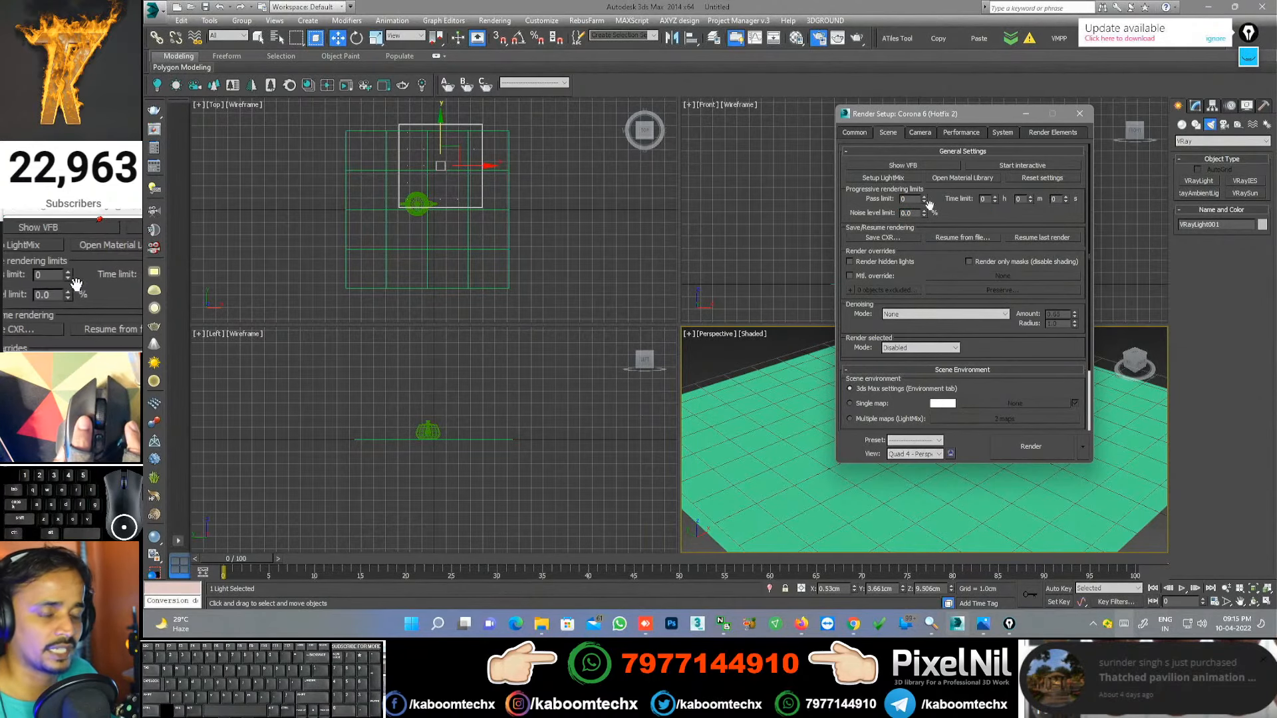
Step: Check the Corona pass limit and 3.0% noise level limit, then view the empty Render Elements list
click(908, 199)
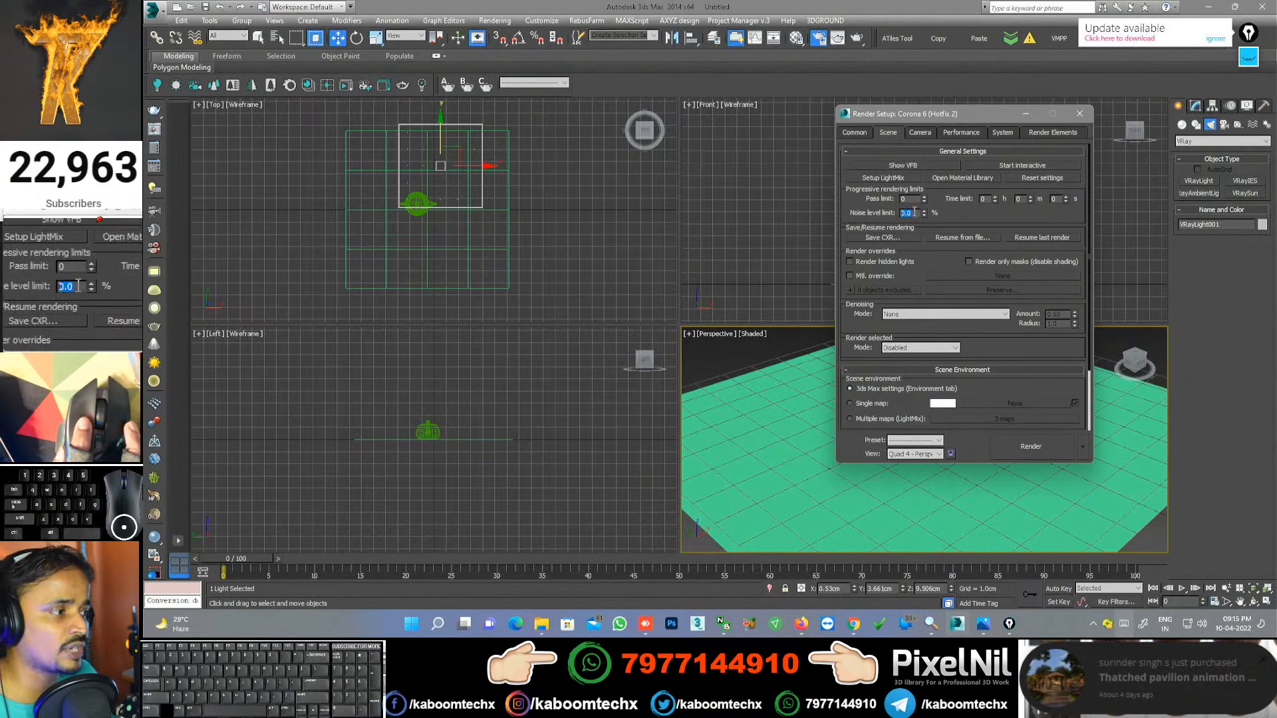
click(1051, 134)
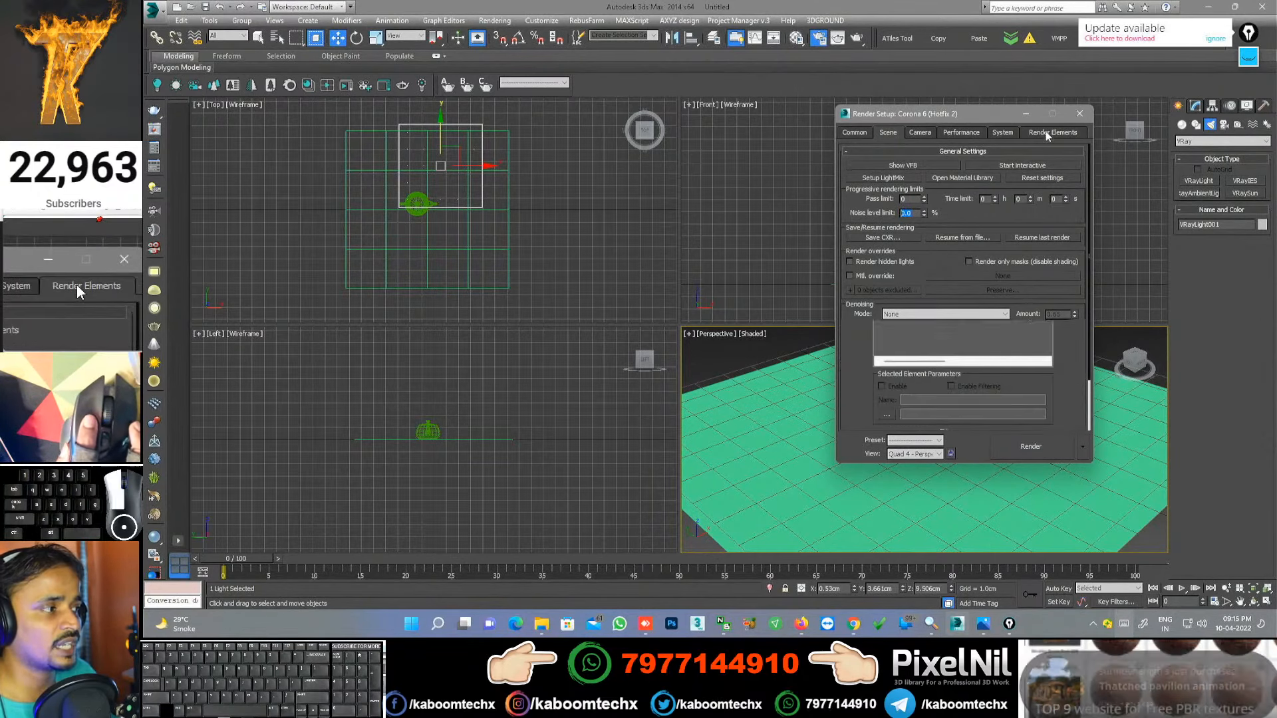
Step: Set Denoising mode to Corona High Quality at 0.65 amount, keeping Render selected mode Disabled
click(899, 132)
click(921, 314)
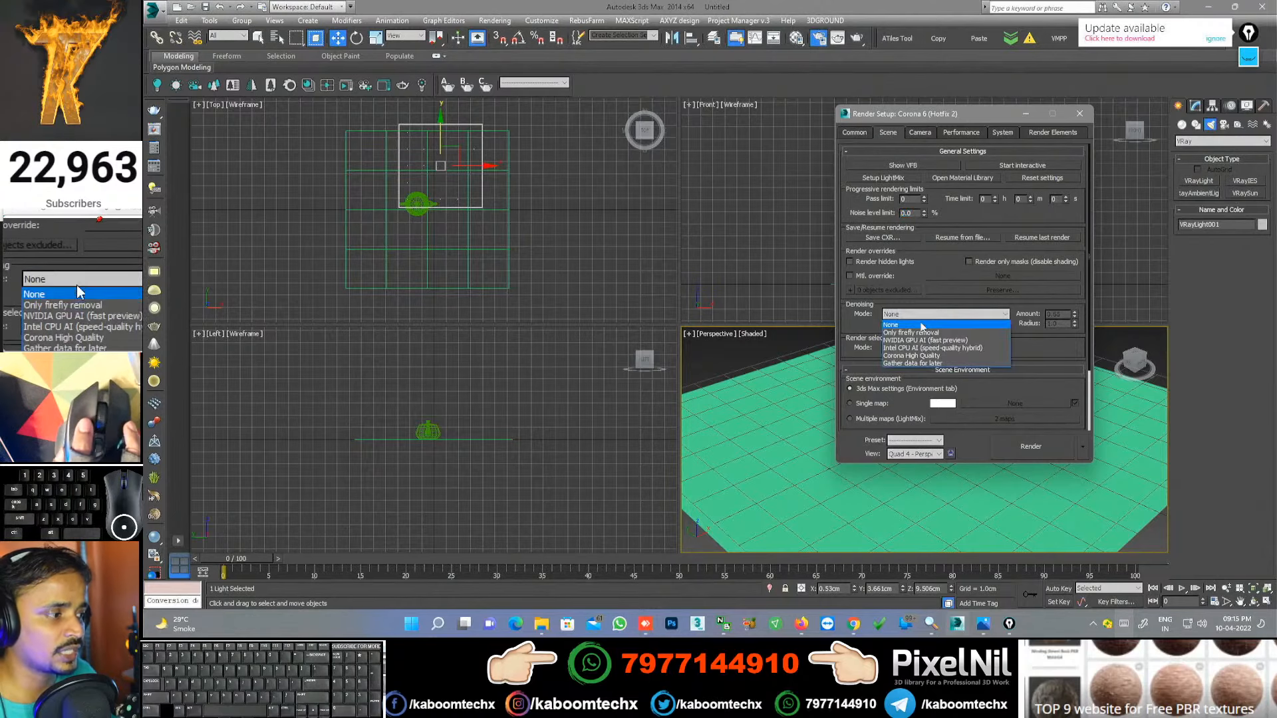
click(904, 356)
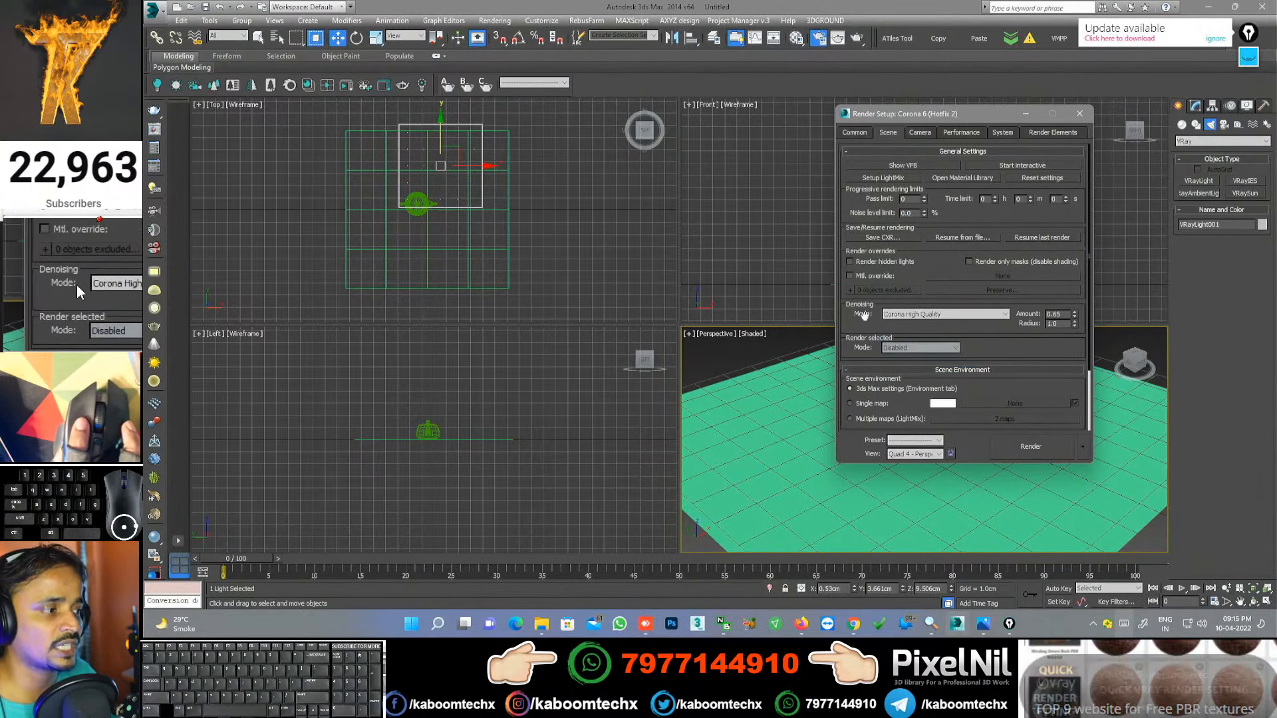
click(954, 314)
click(923, 340)
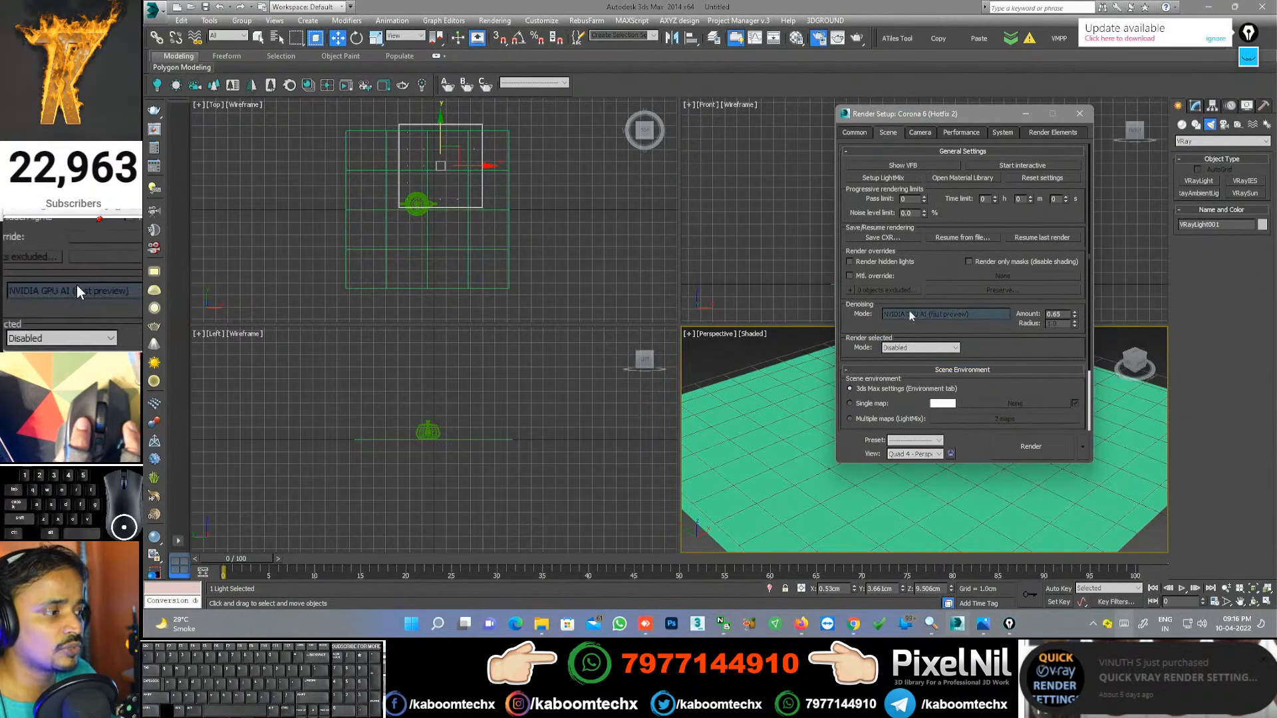
click(912, 314)
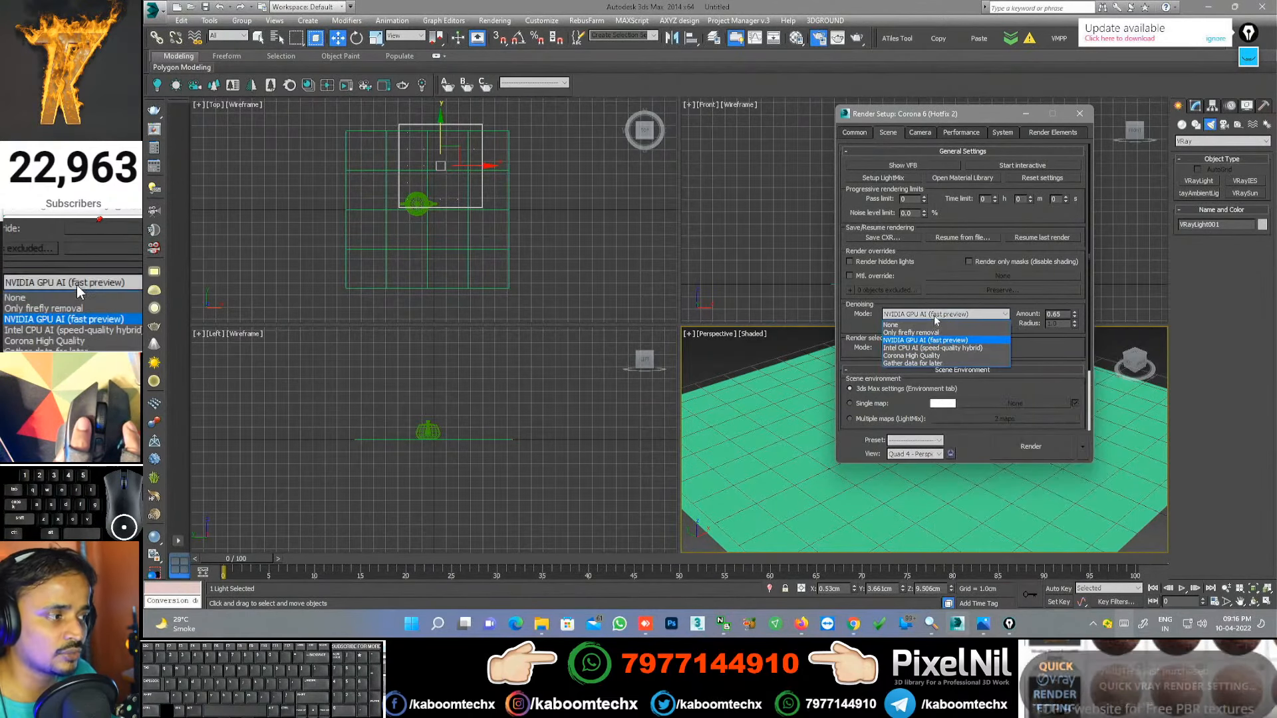
click(926, 356)
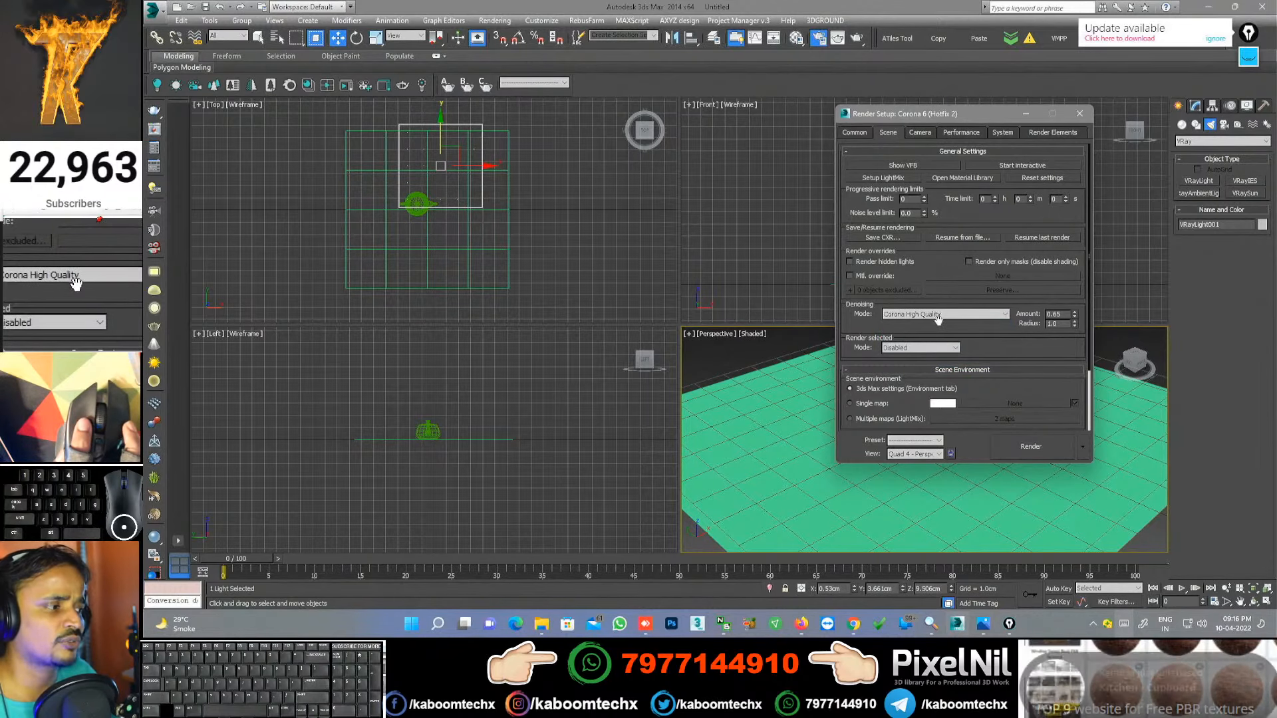
click(941, 347)
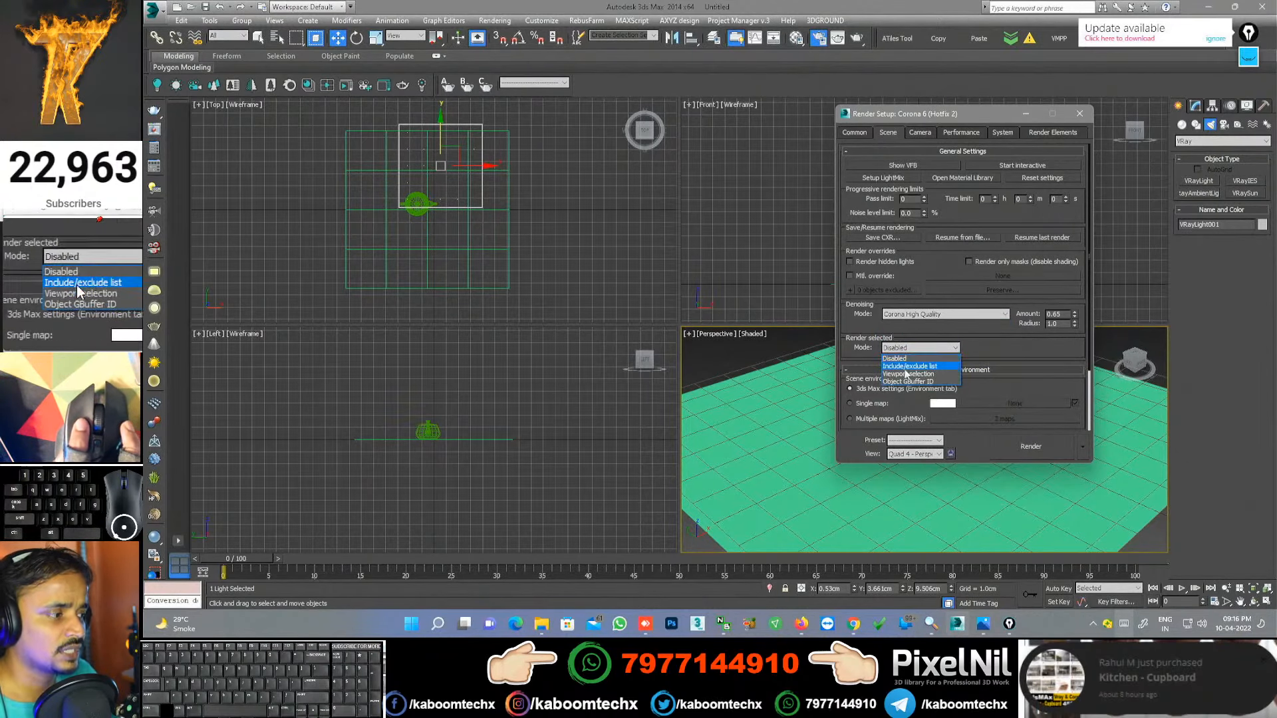
click(906, 360)
drag(1004, 343, 1004, 264)
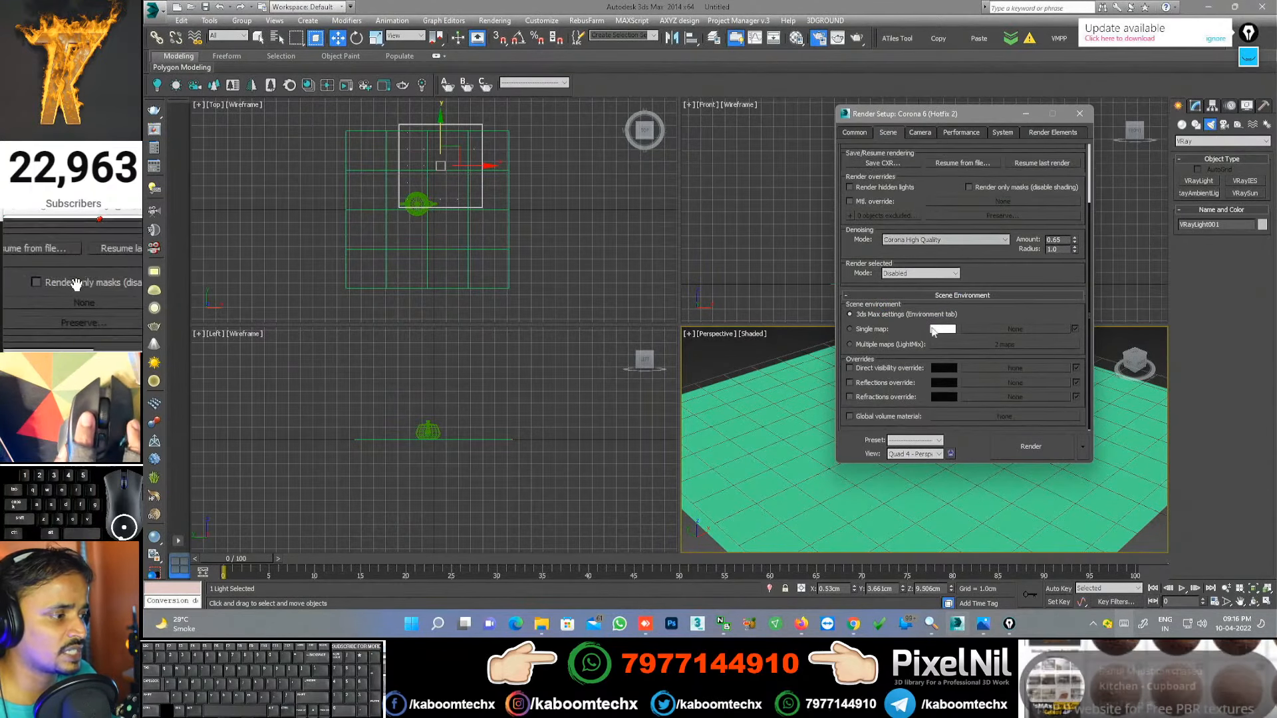
click(917, 135)
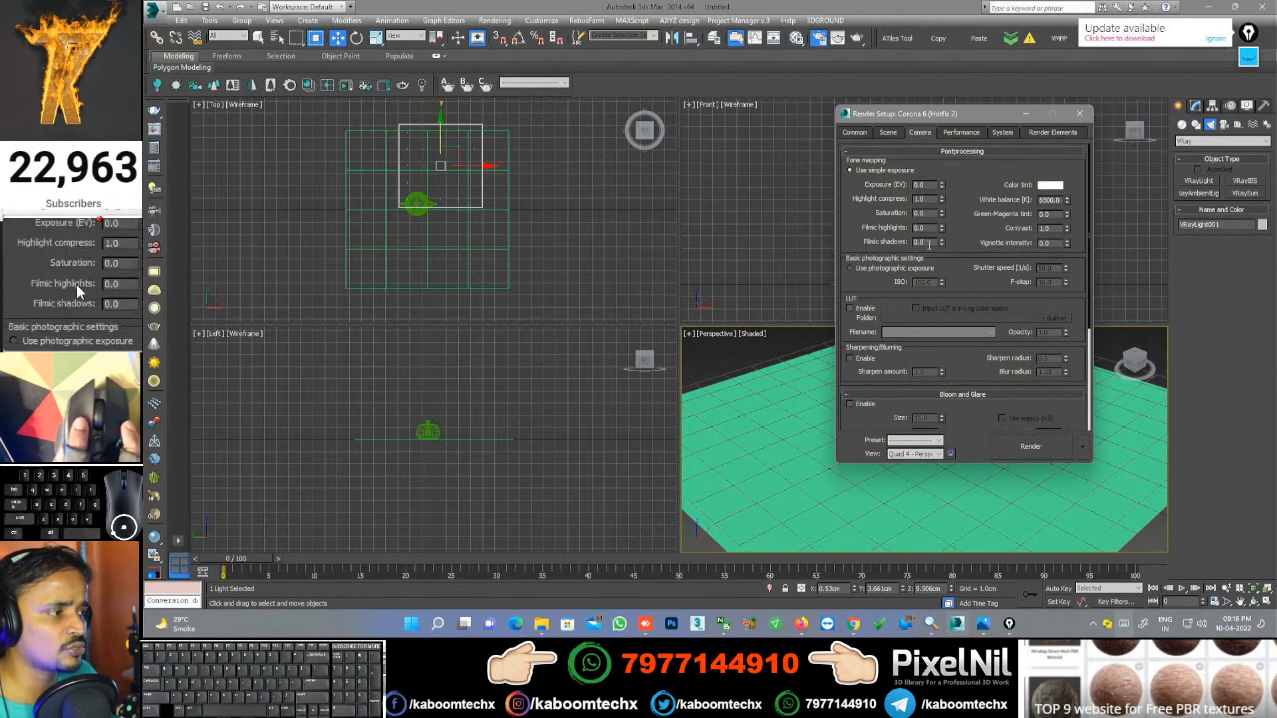
click(964, 134)
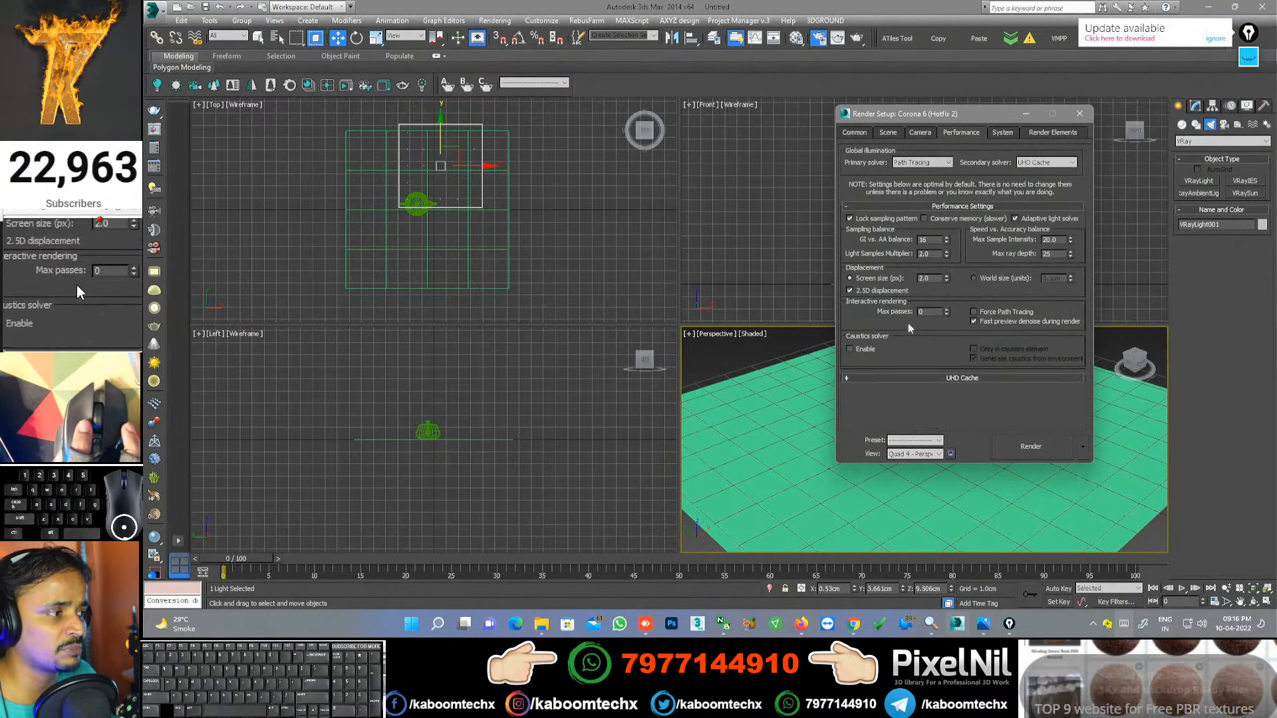
click(936, 169)
click(912, 181)
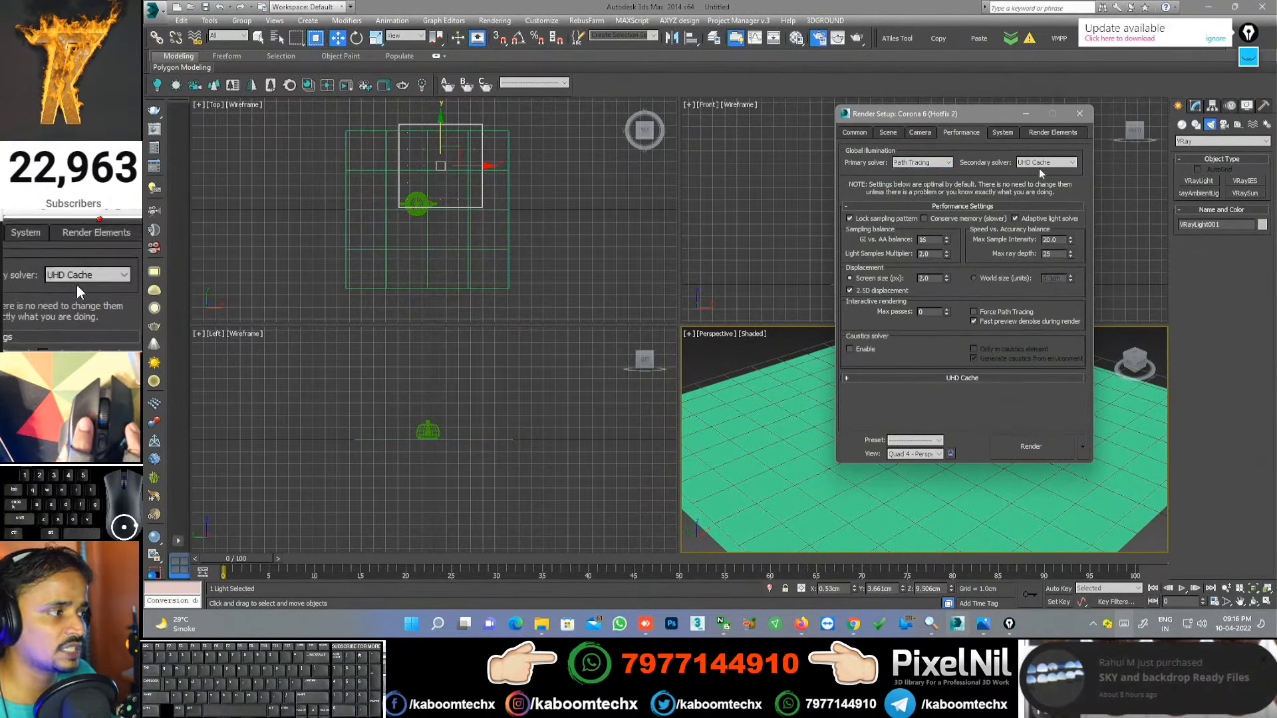
click(1046, 162)
click(874, 183)
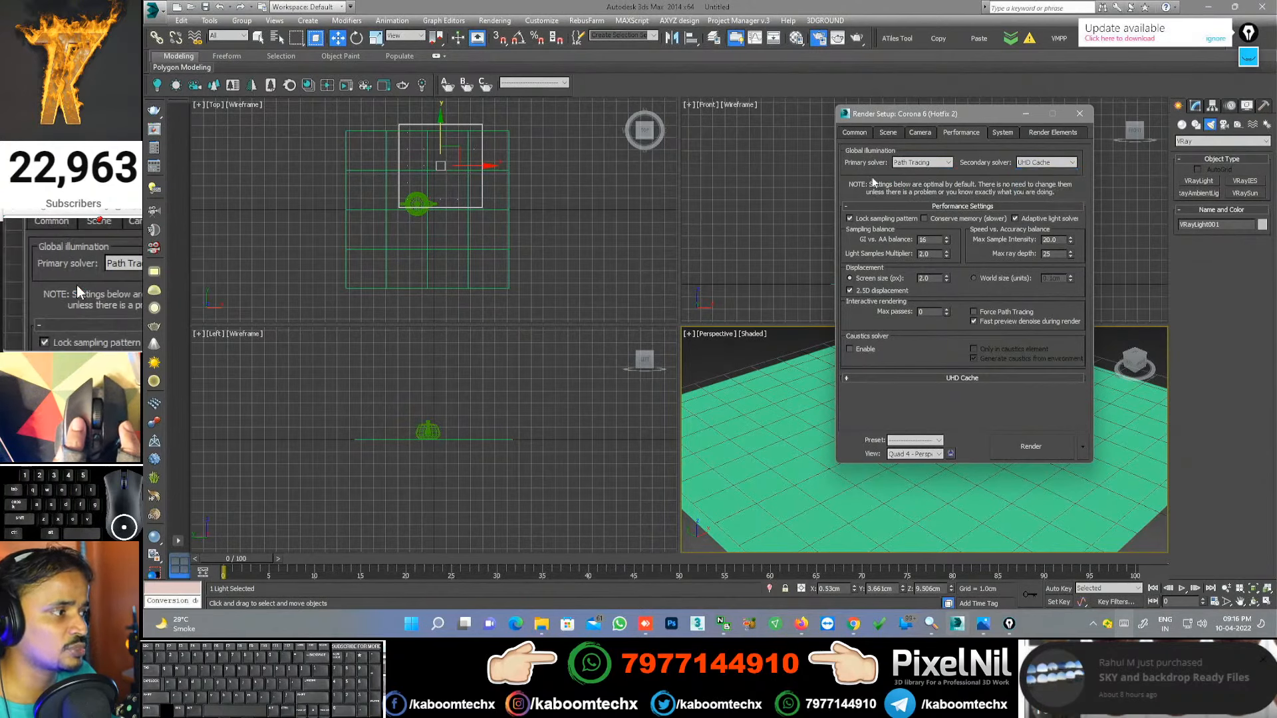
click(1002, 134)
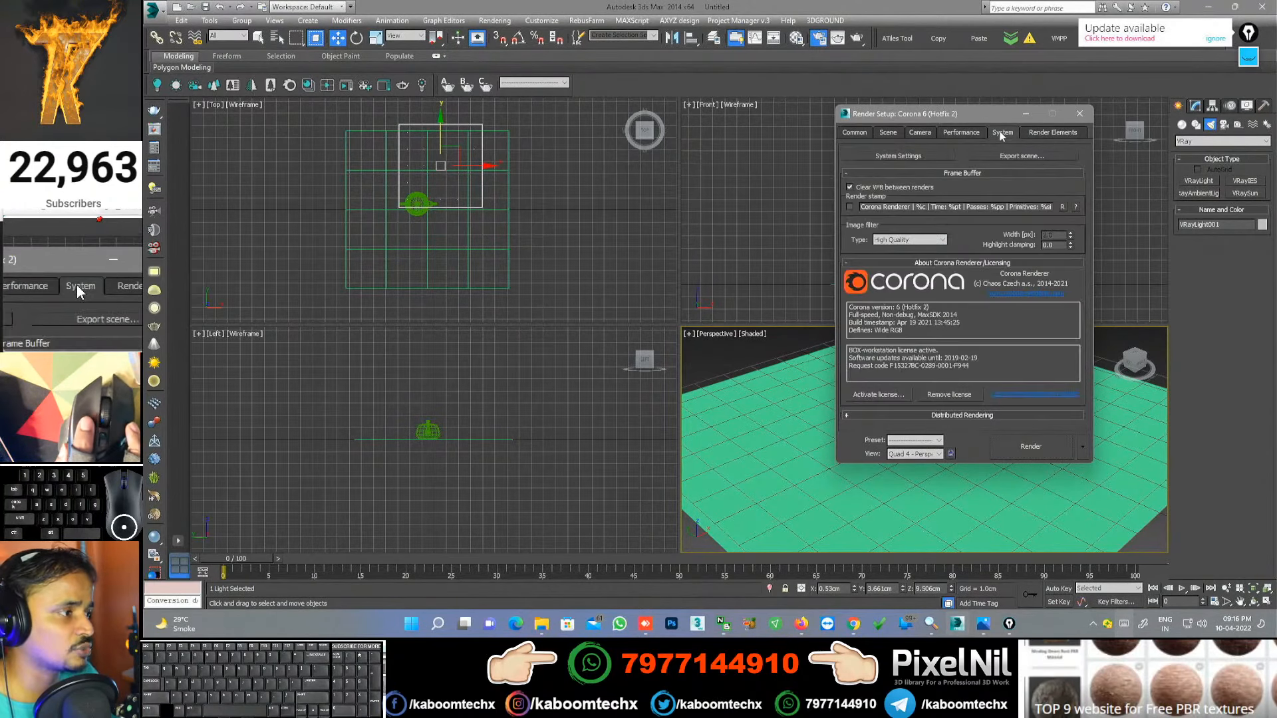
click(950, 135)
click(888, 133)
drag(912, 148, 911, 227)
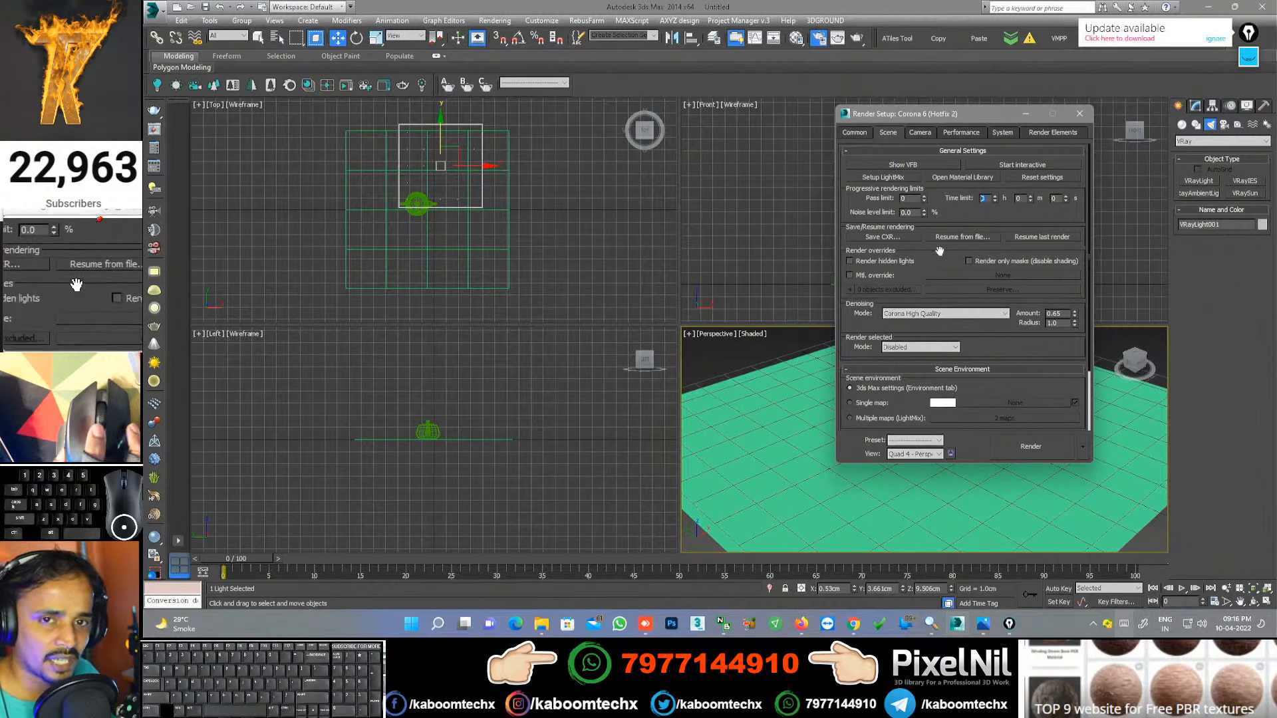
Step: Pan and zoom the Perspective viewport in on the teapot on the green plane
middle_drag(787, 376, 786, 368)
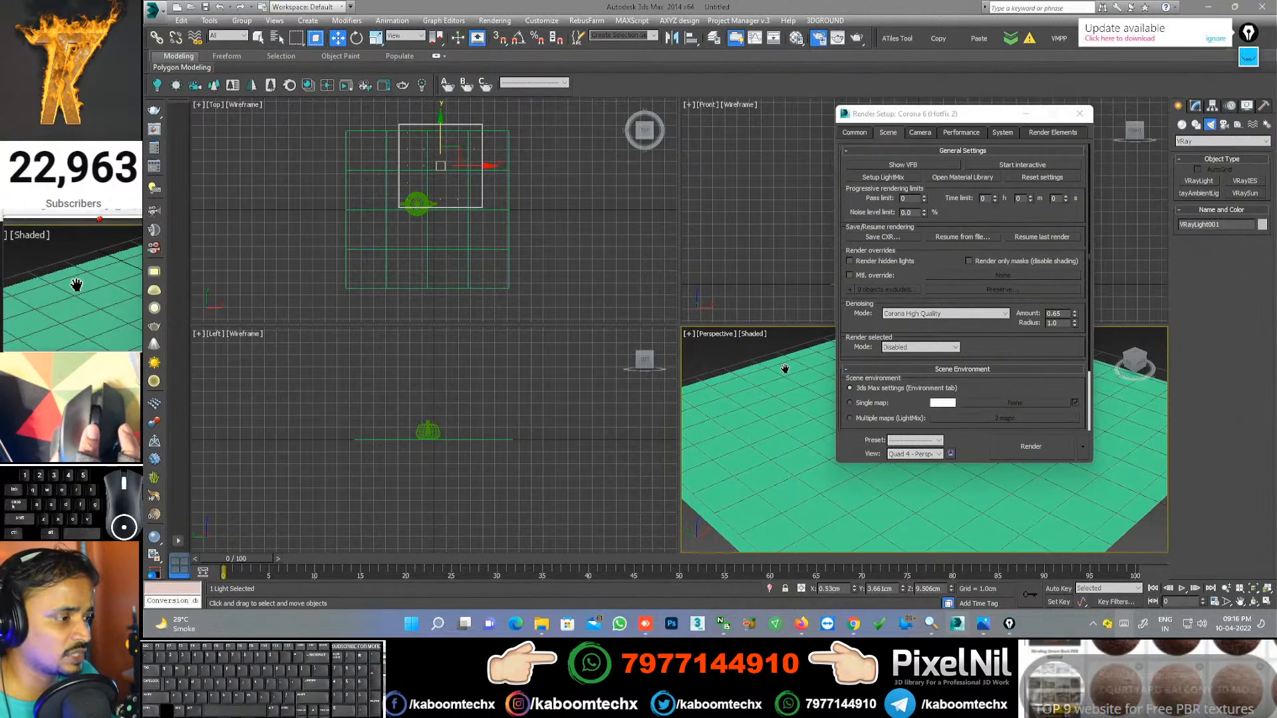
click(1227, 588)
drag(799, 493, 774, 447)
key(shift+l)
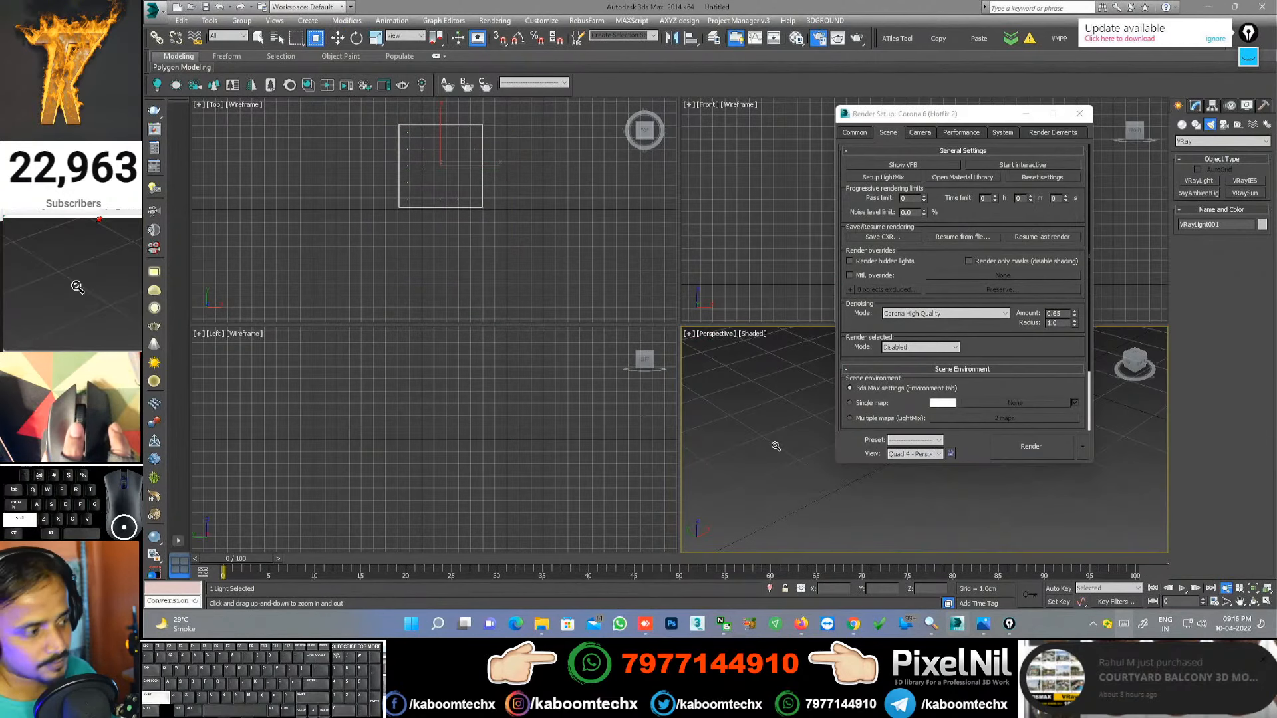
key(shift+l)
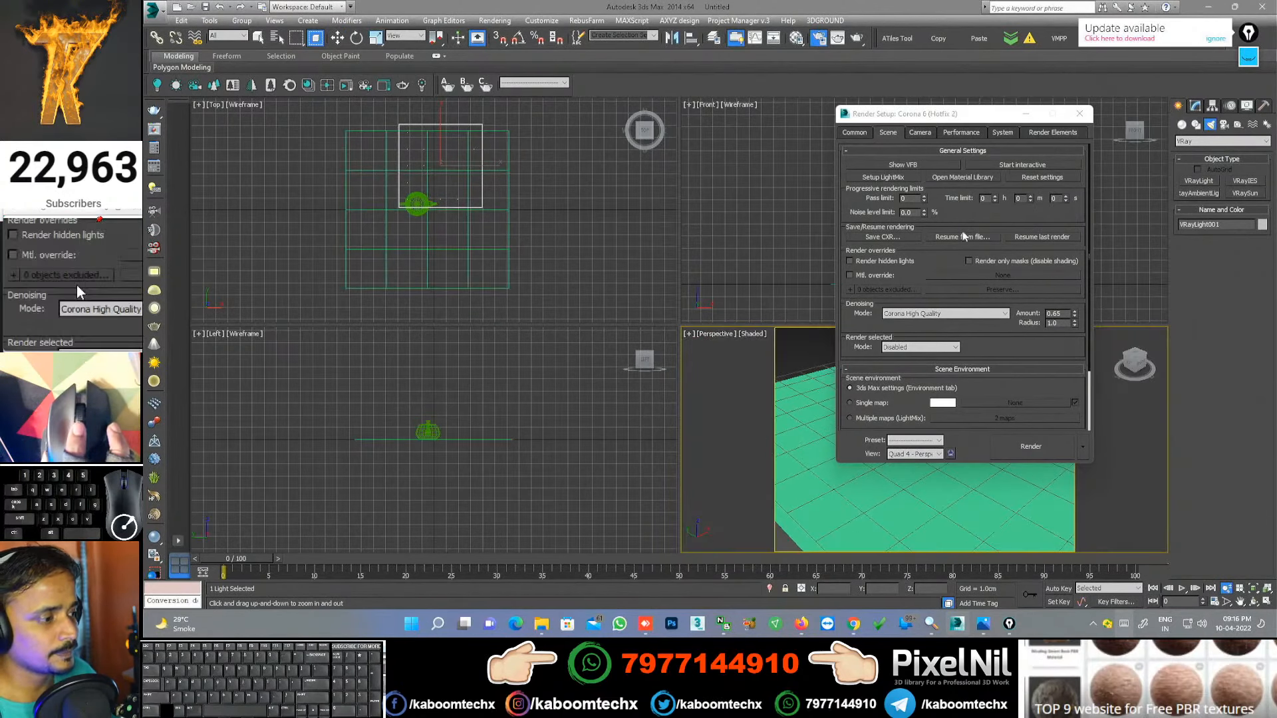
Step: Render the Perspective view with Corona and zoom in and out on the teapot in the frame buffer
click(1041, 441)
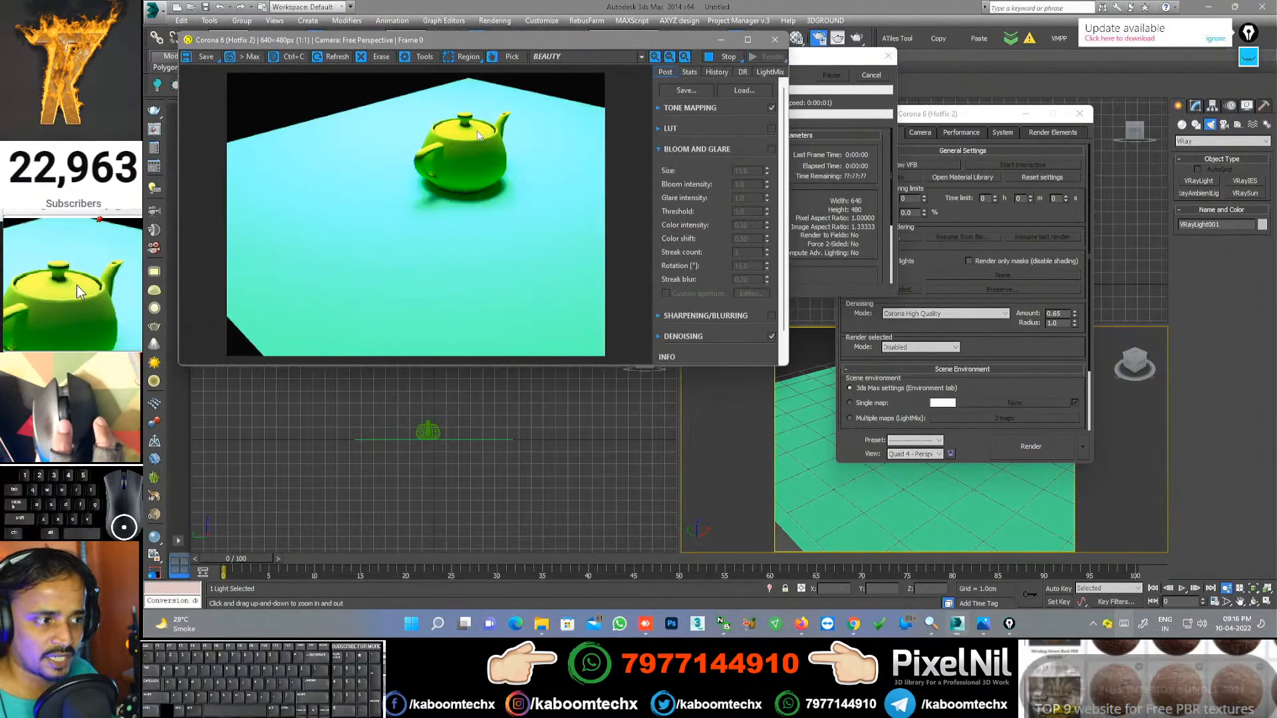
click(839, 180)
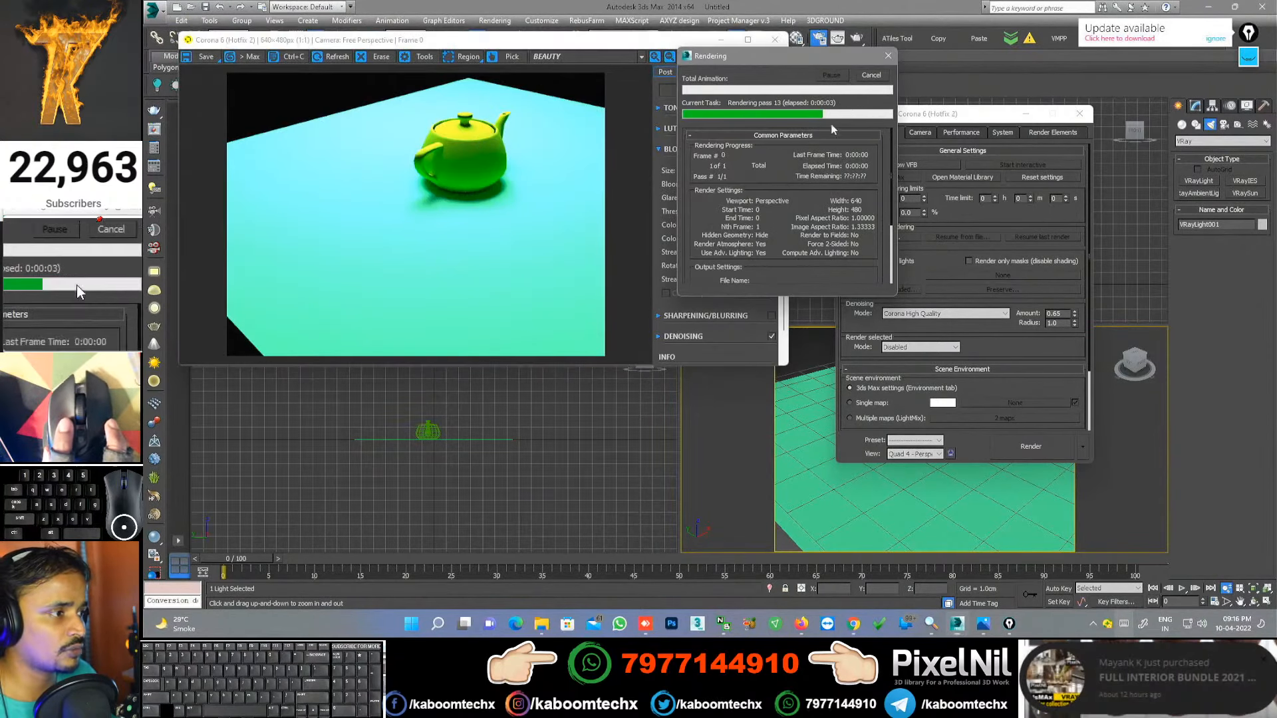
click(972, 220)
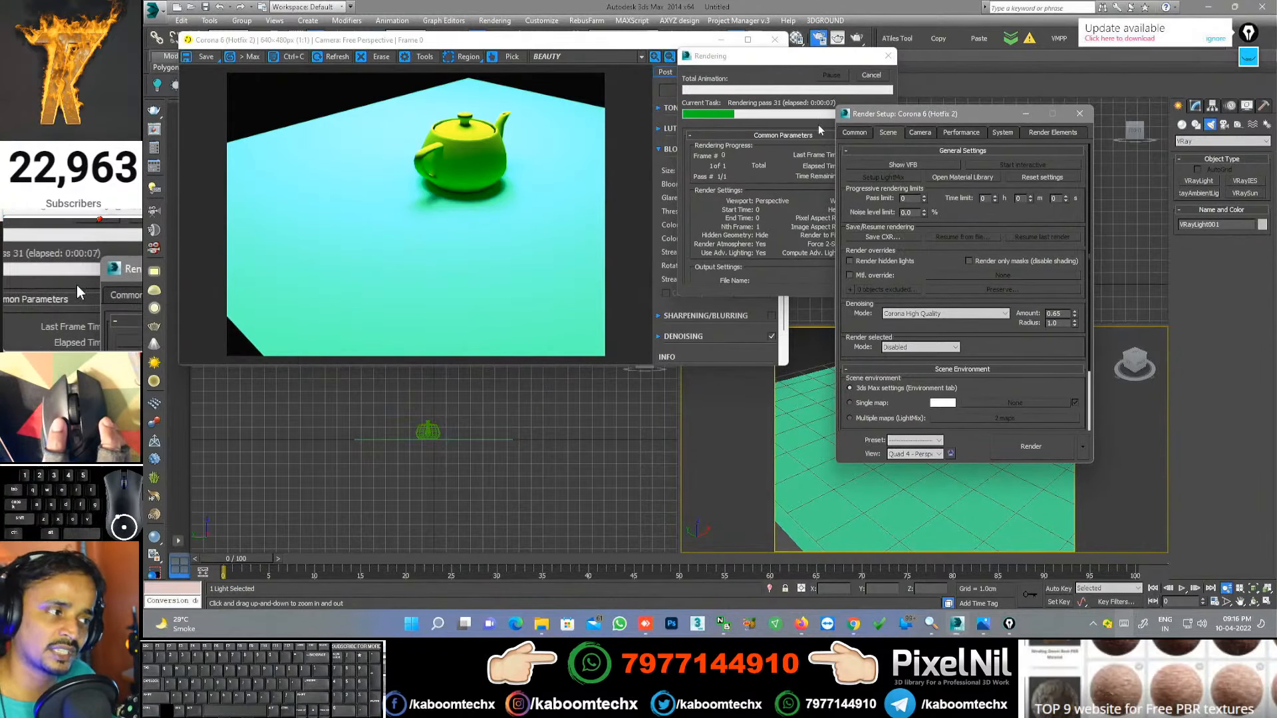
scroll(533, 150, up, 5)
click(511, 161)
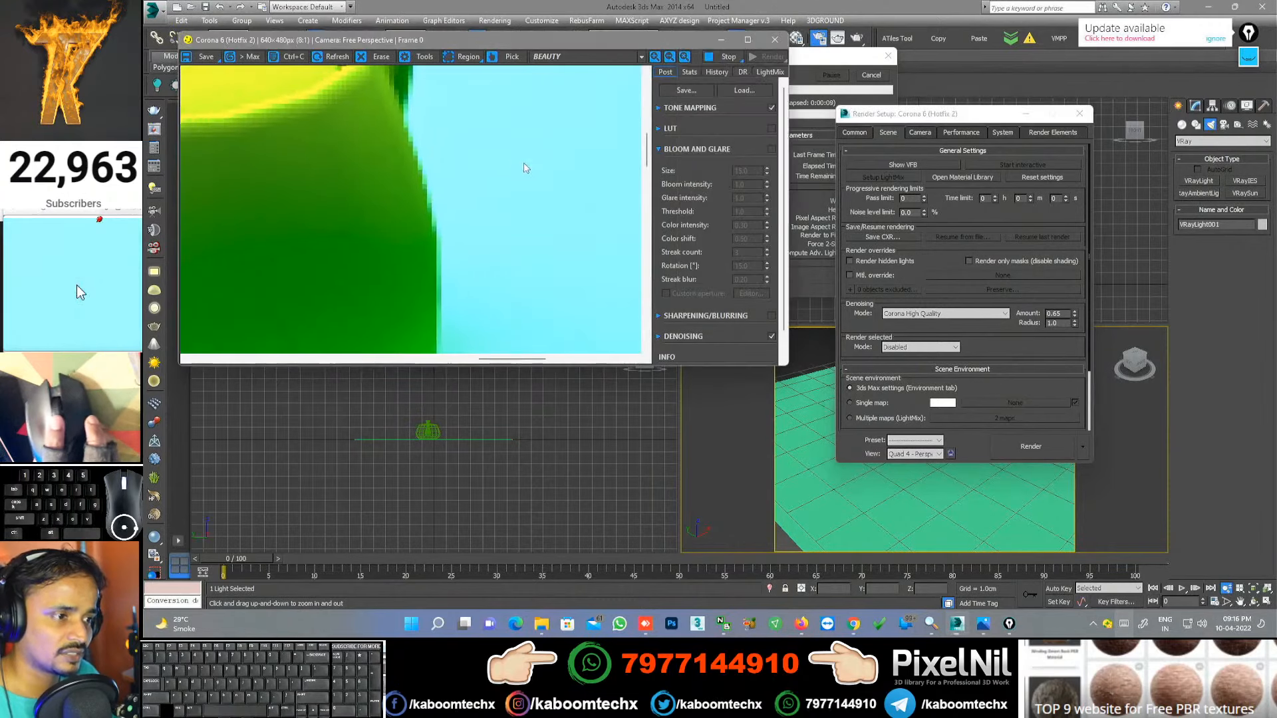
scroll(505, 163, down, 5)
click(844, 104)
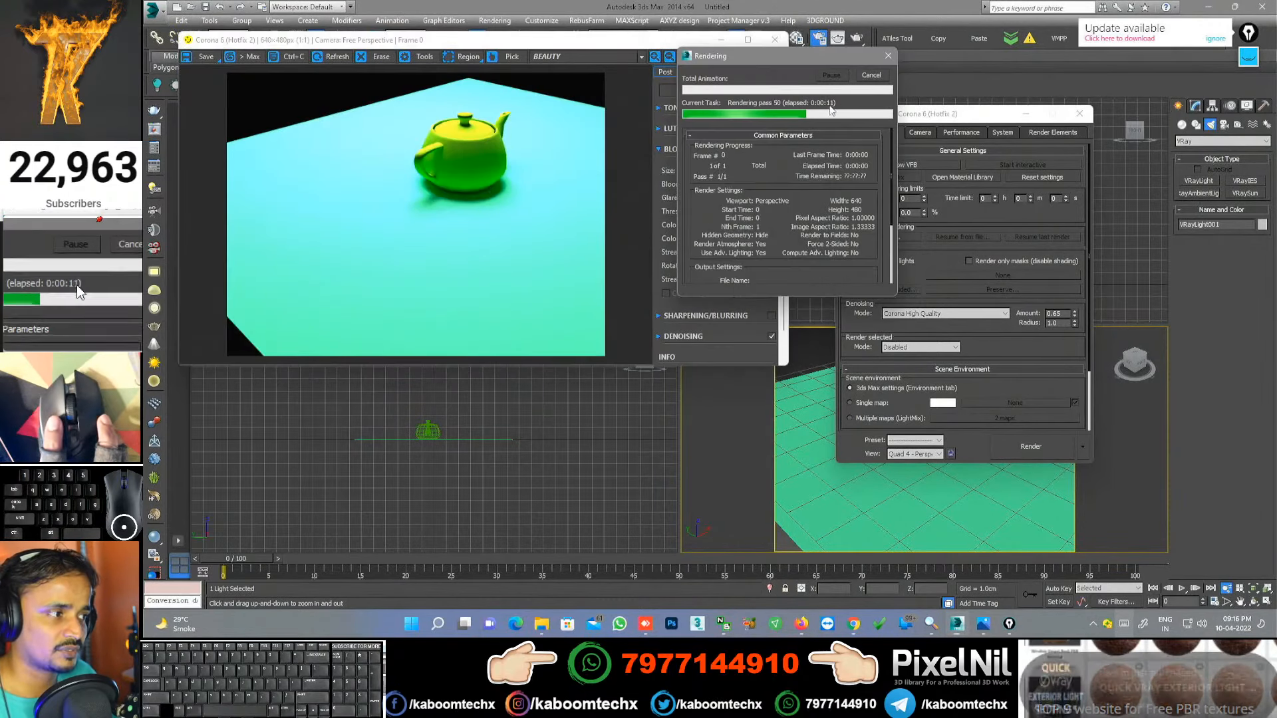
click(947, 210)
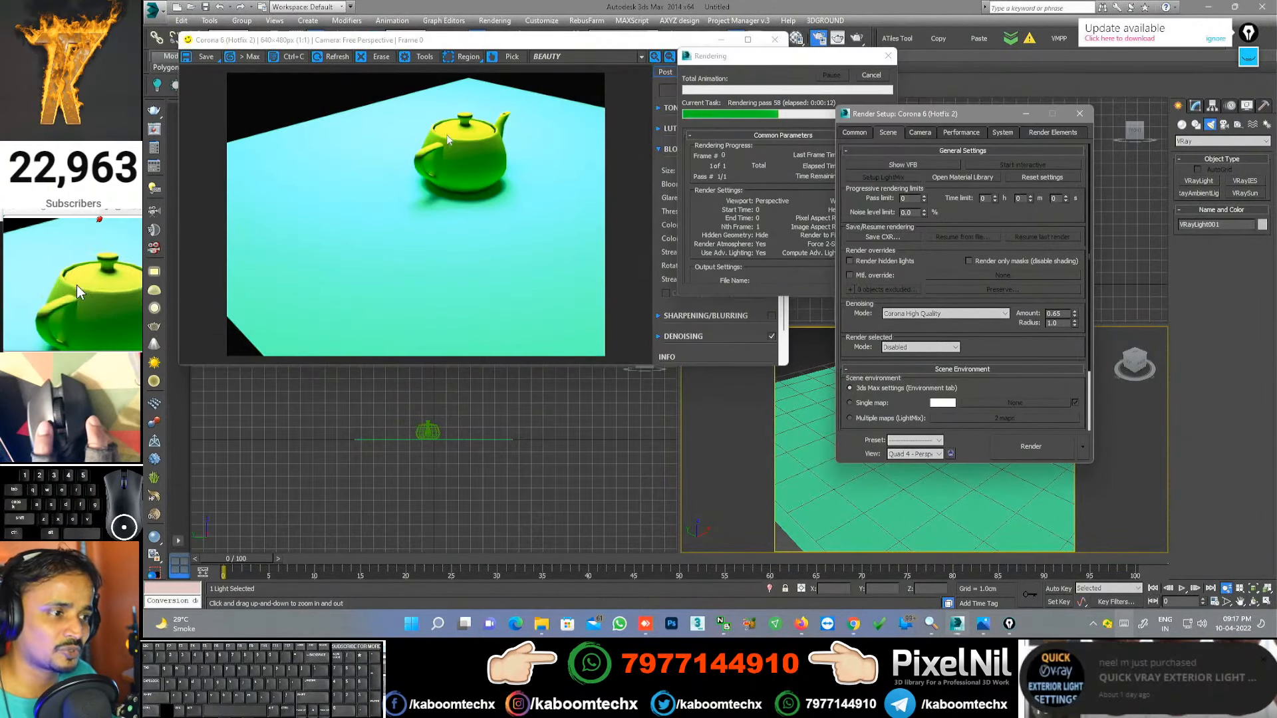
scroll(465, 142, up, 4)
scroll(421, 154, down, 2)
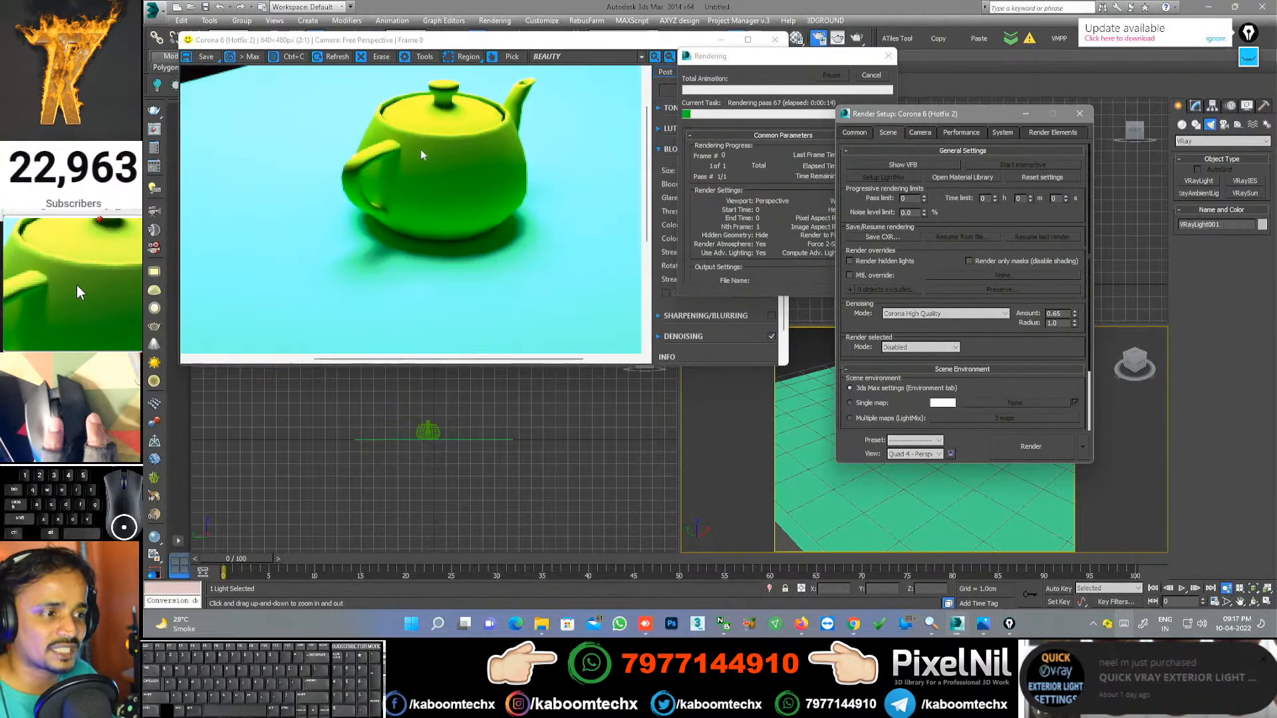
scroll(469, 186, down, 2)
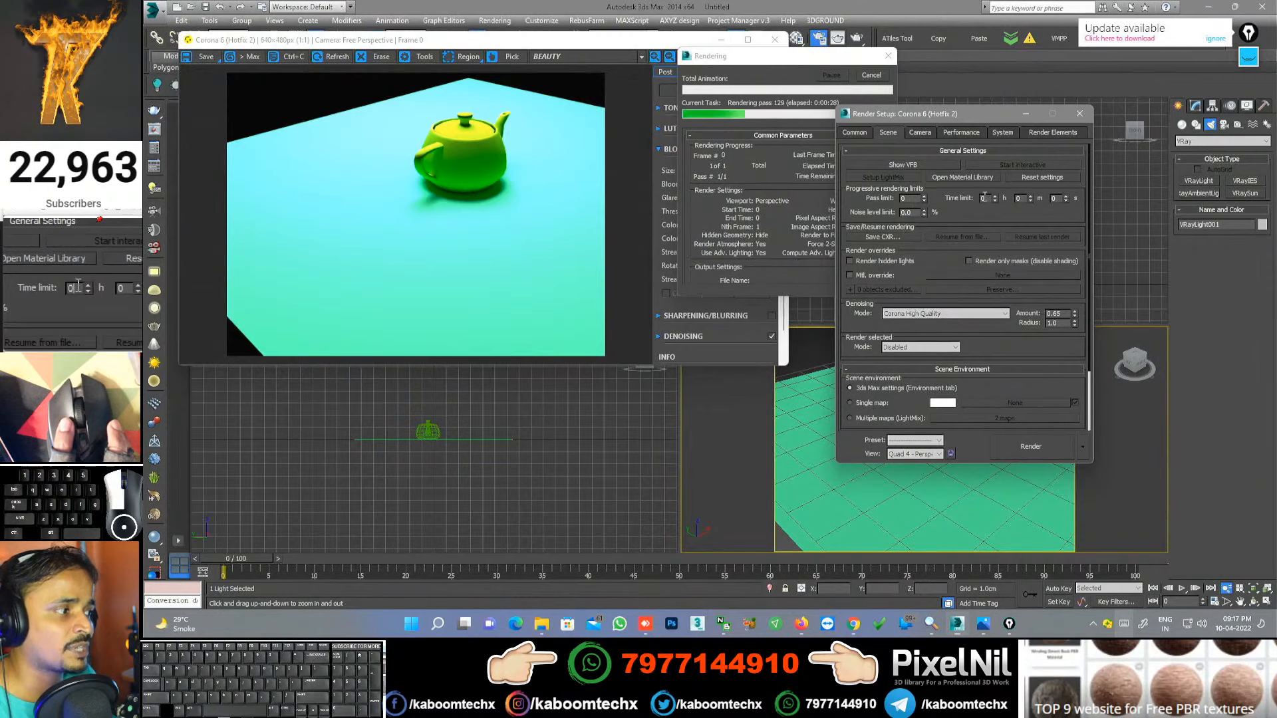
Step: Stop the running render and select the time limit hours and seconds values
double_click(986, 200)
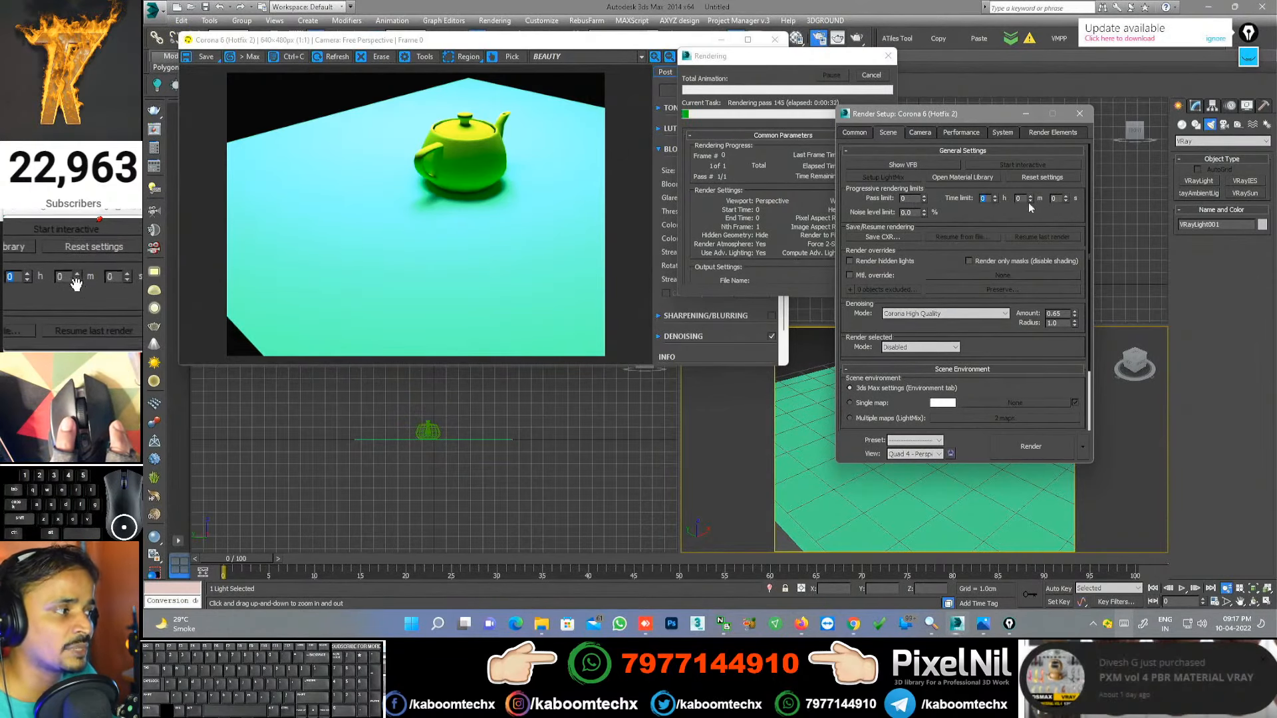
click(871, 75)
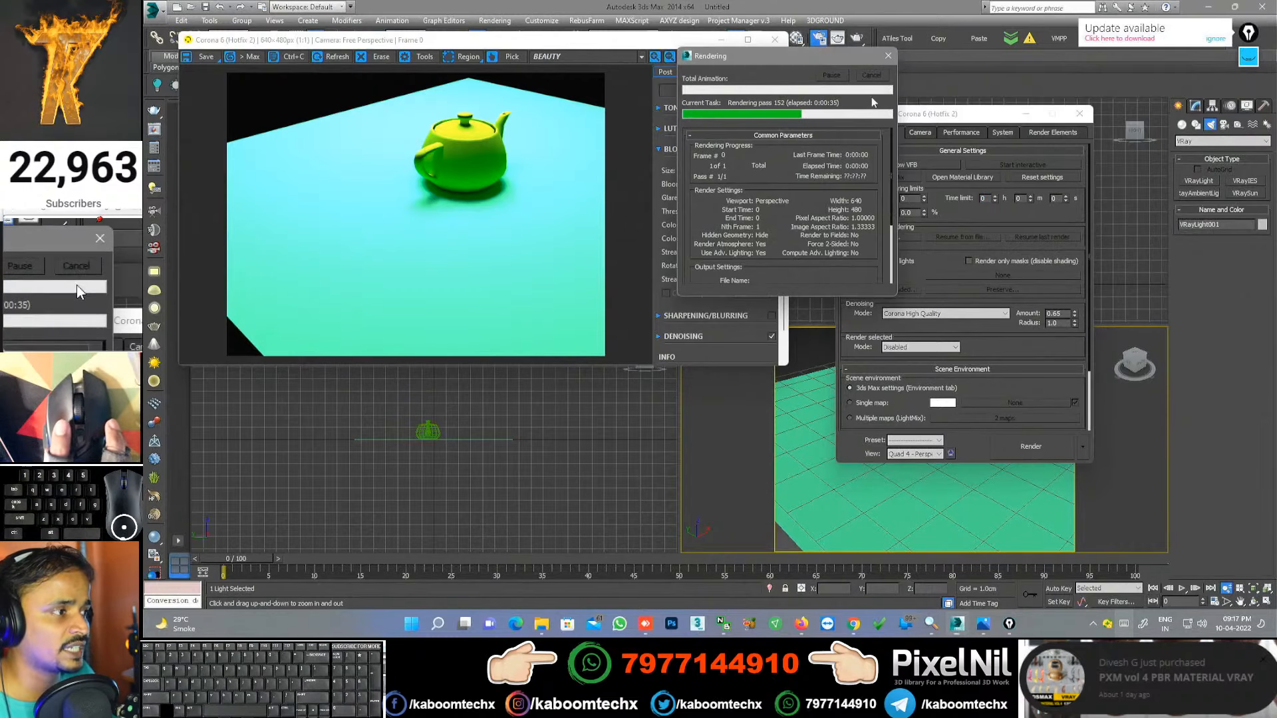
double_click(1055, 198)
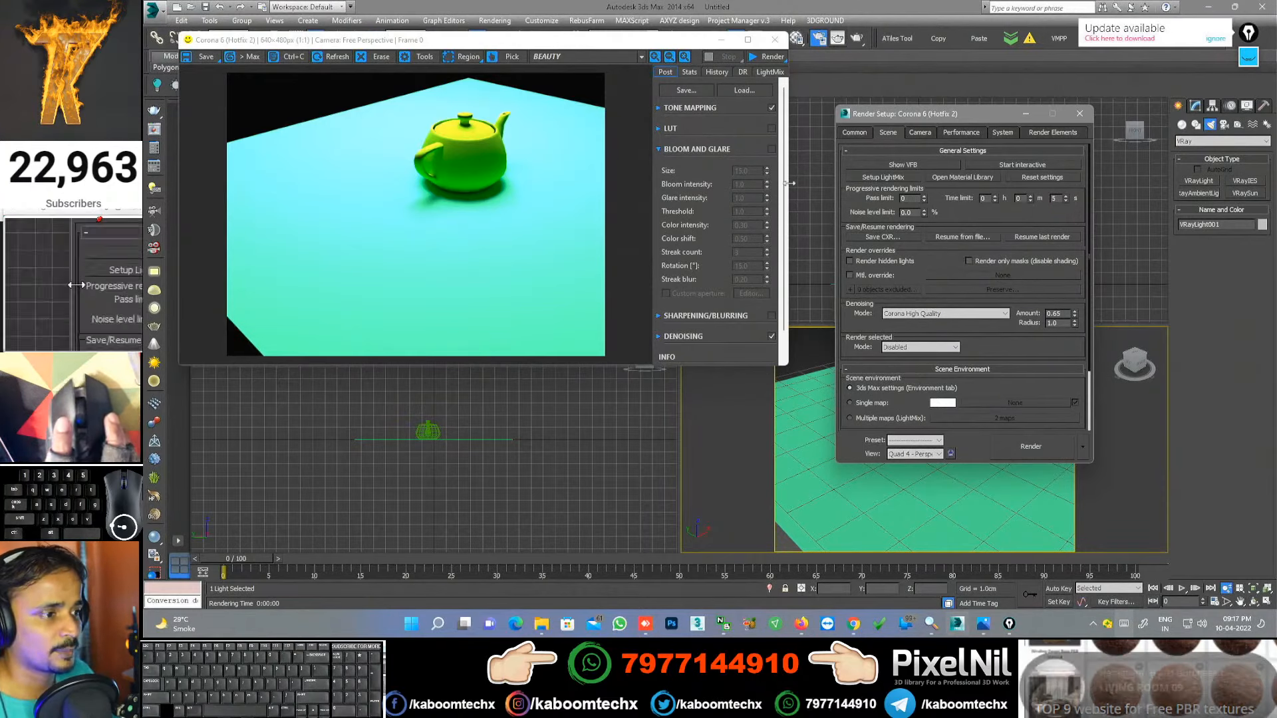
scroll(483, 149, up, 2)
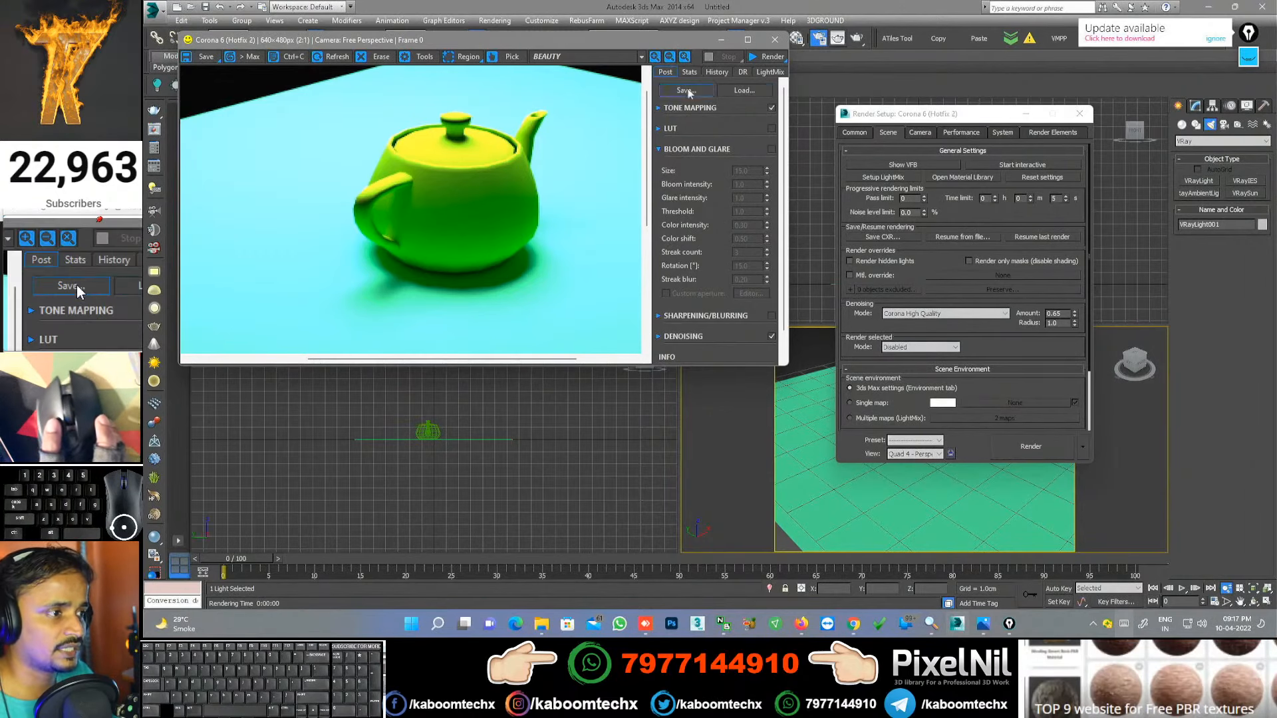
Step: Re-render the teapot scene in about 5 seconds, zooming into the handle and back to 1:1
click(771, 57)
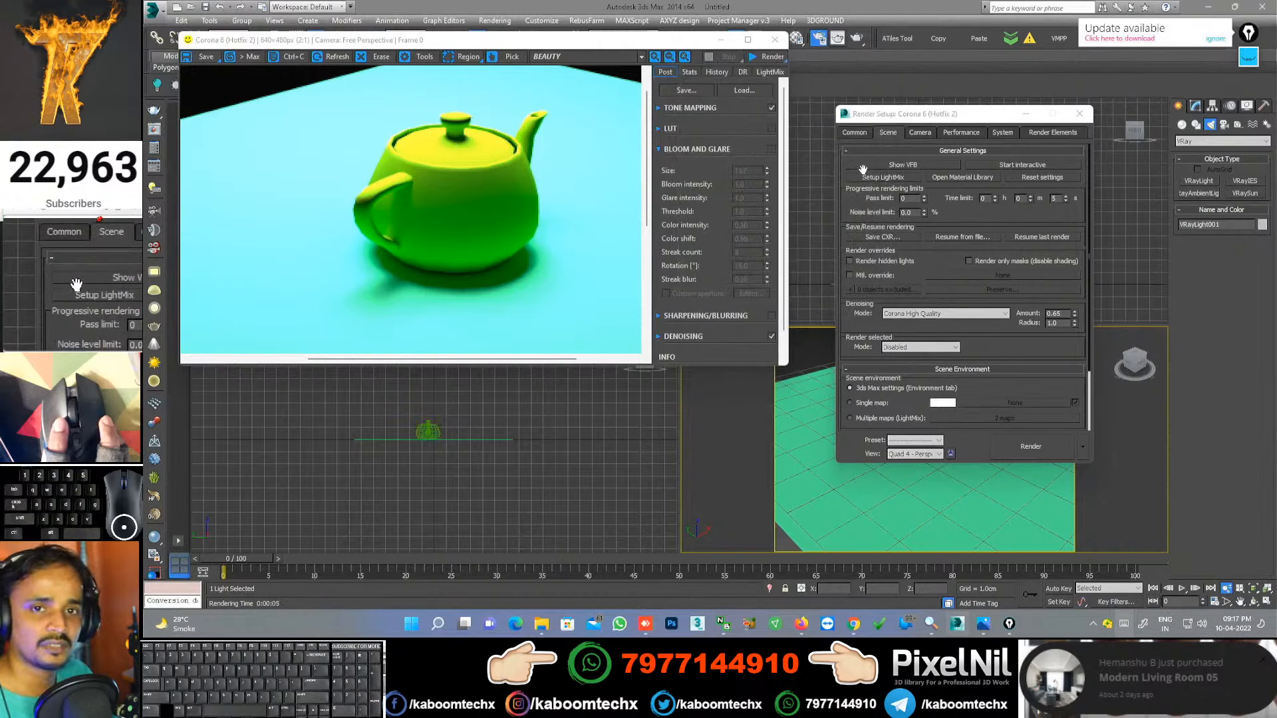
scroll(512, 174, down, 1)
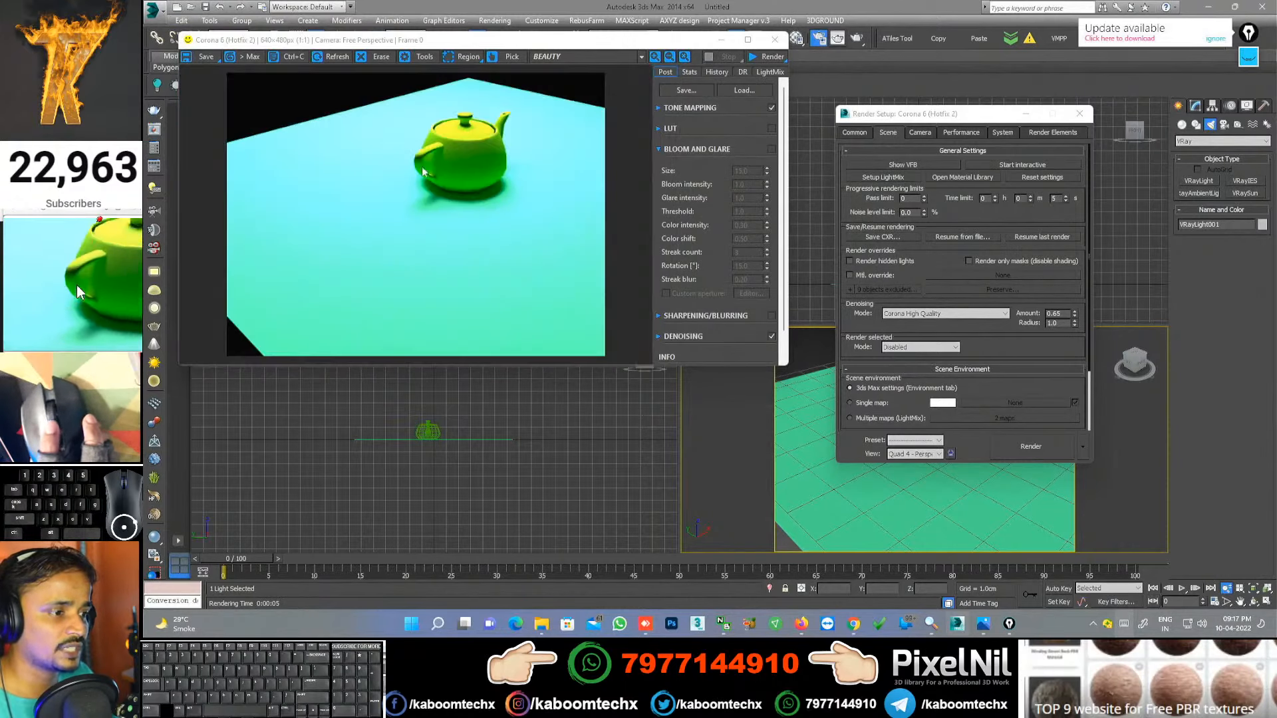
scroll(440, 172, up, 2)
scroll(411, 154, down, 2)
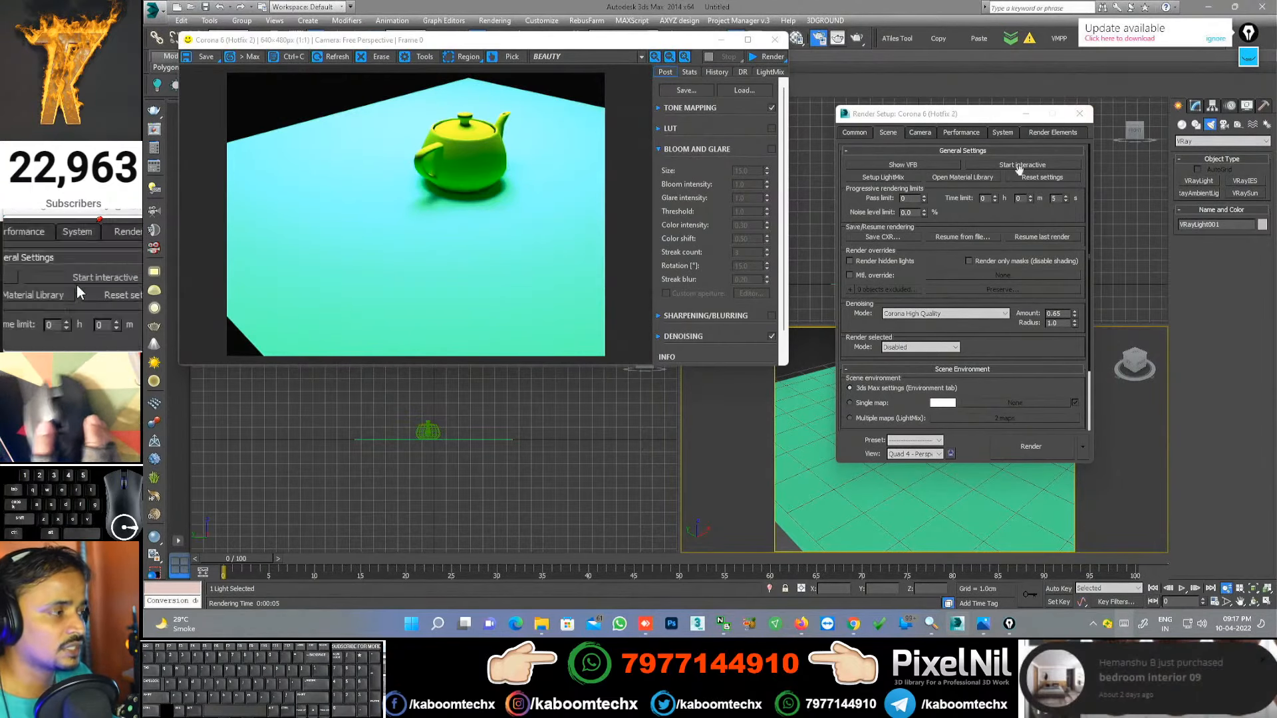
Step: Close Render Setup, draw a 1.621cm-radius teapot, and move it left of the green teapot
click(1182, 125)
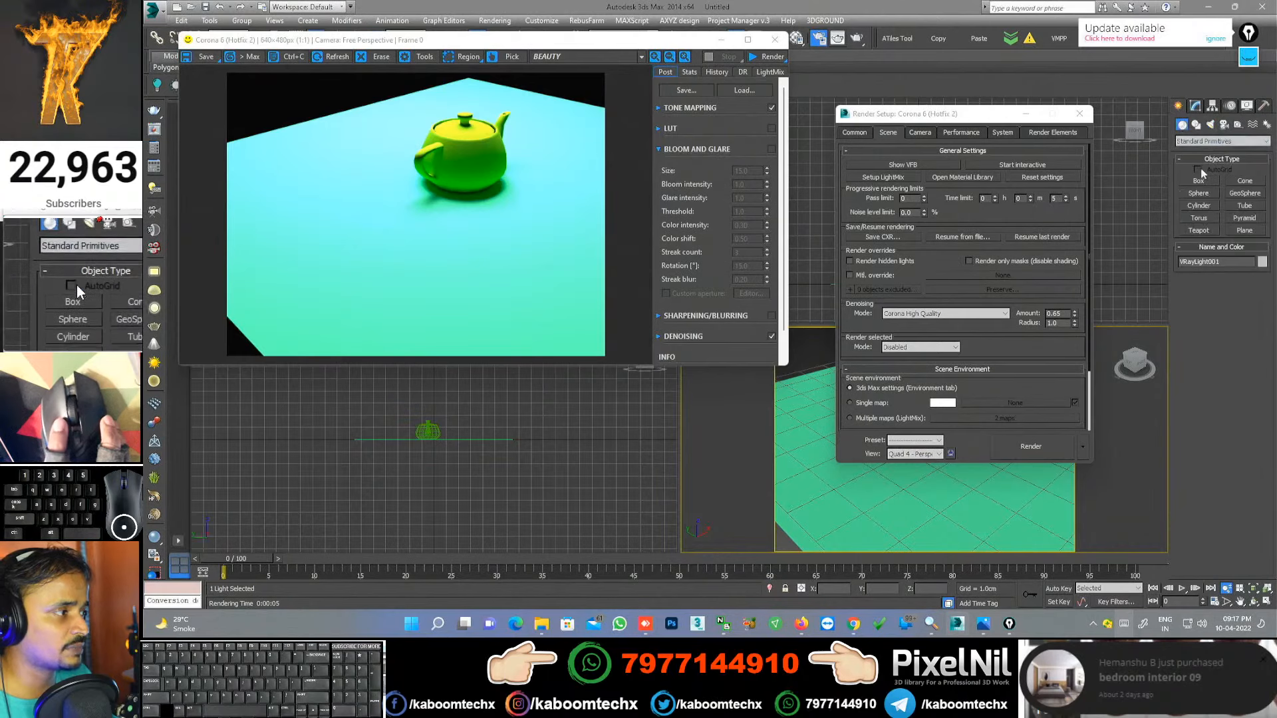
click(1079, 114)
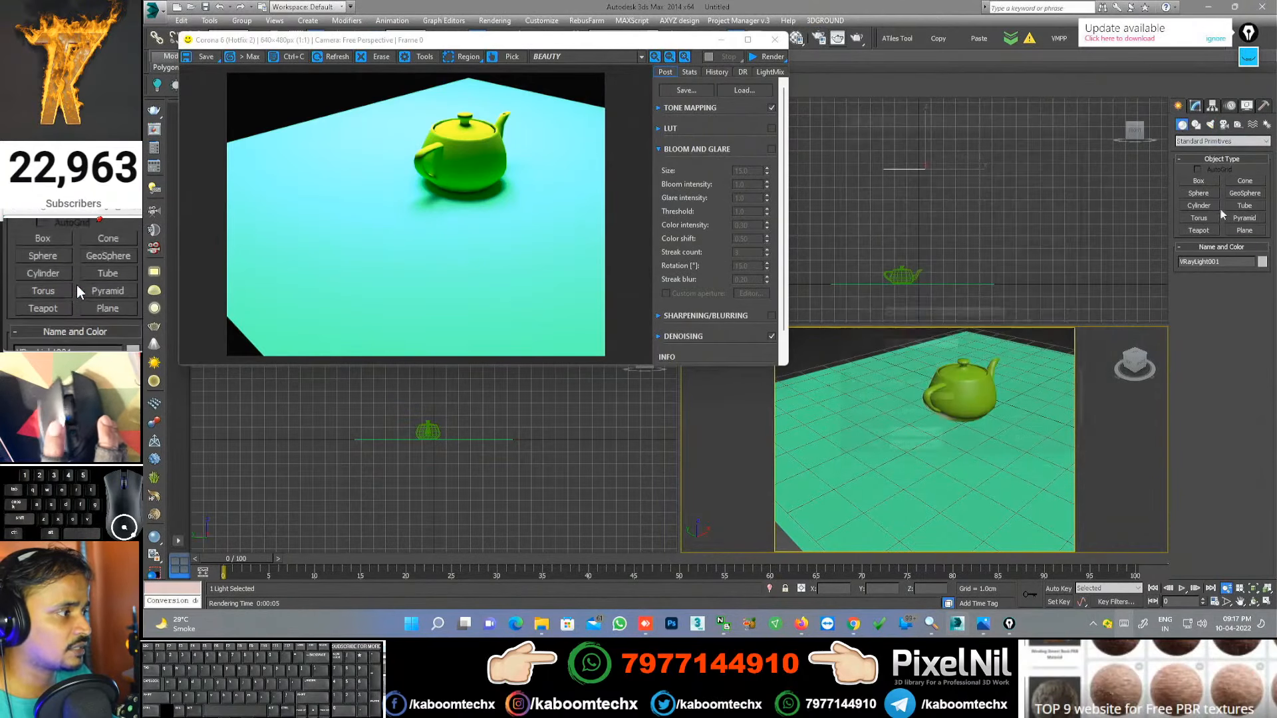
click(1199, 230)
drag(949, 454, 1001, 489)
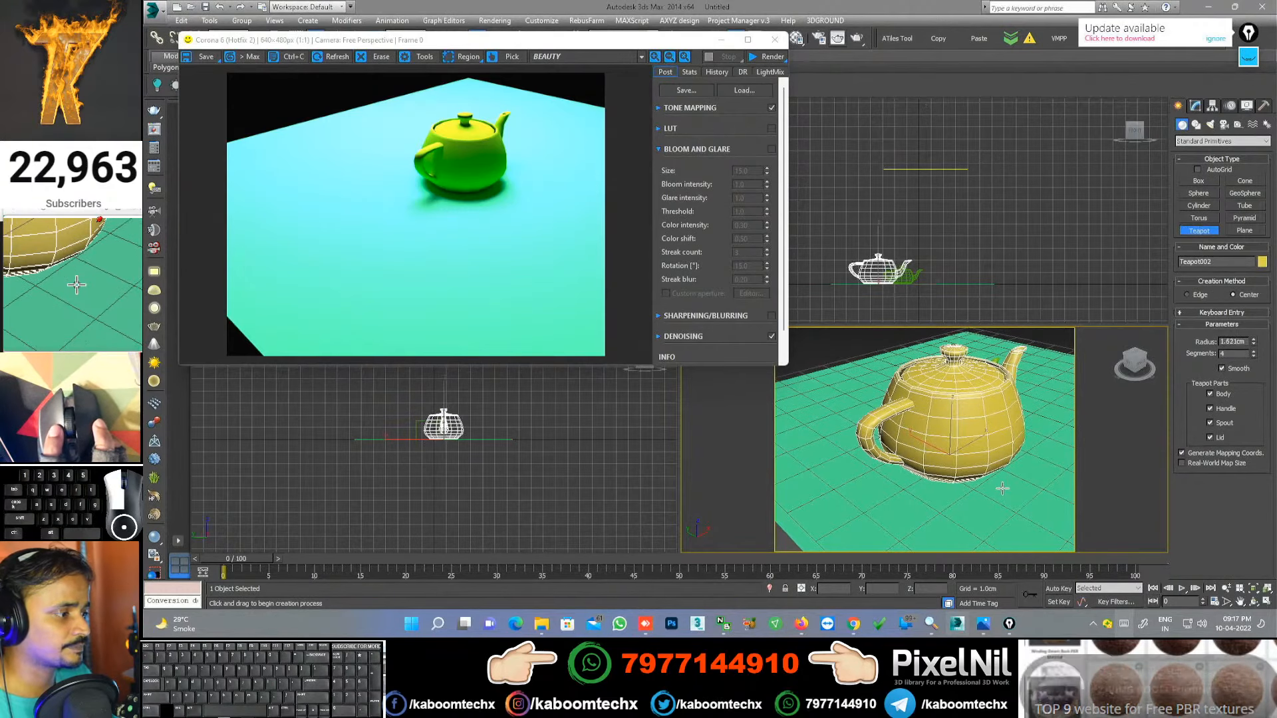
drag(419, 46, 417, 132)
click(338, 38)
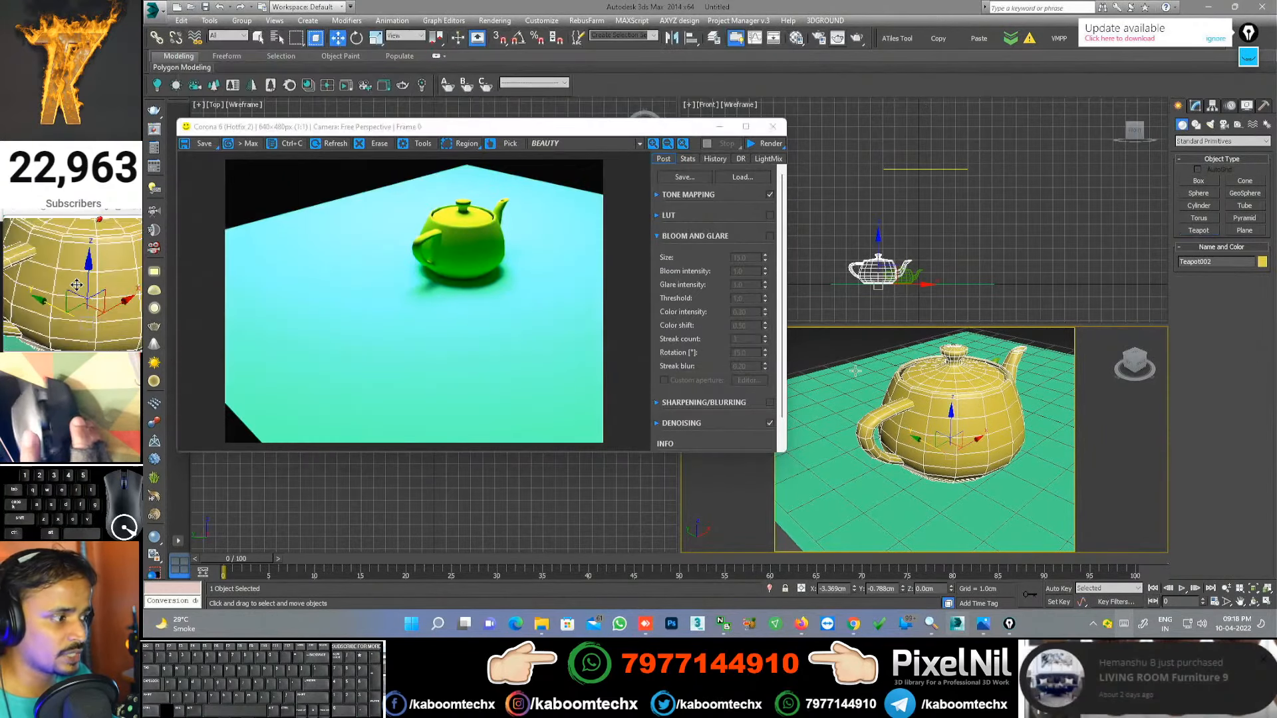
drag(933, 445, 855, 433)
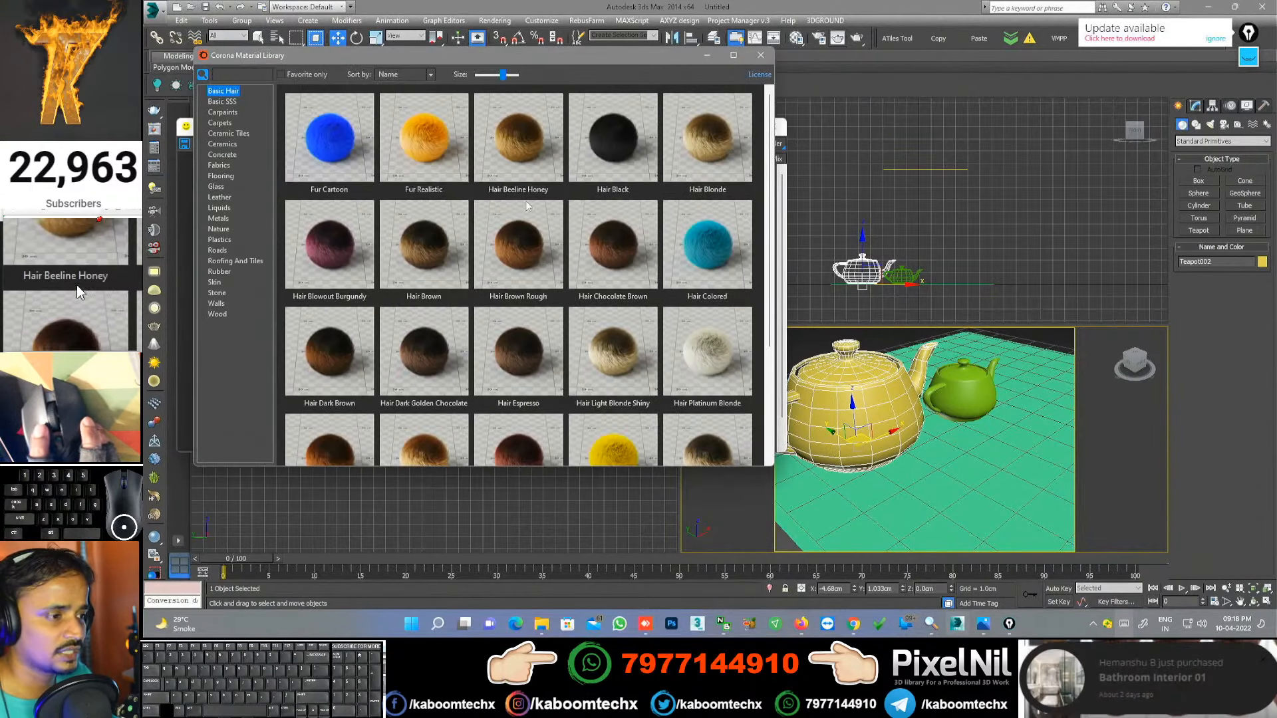
Step: Assign Carpet Low Bronze from the Corona library's Fabrics category to the new teapot
click(219, 186)
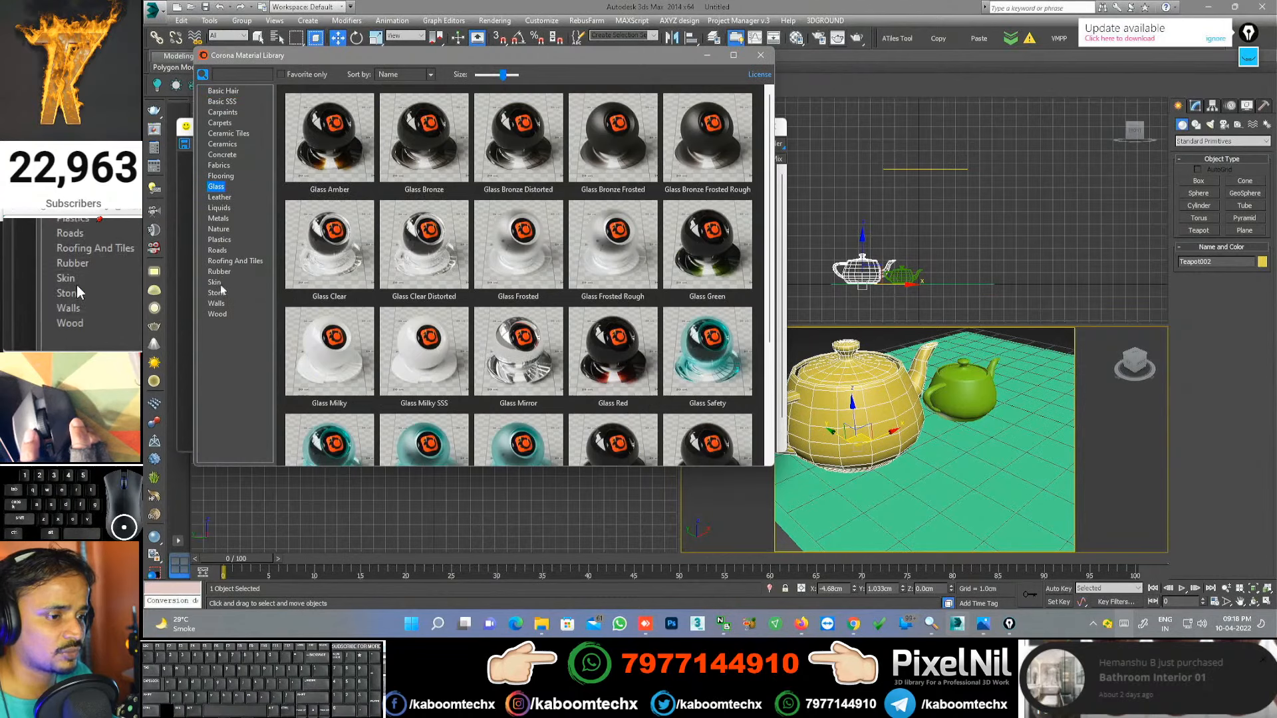
click(226, 164)
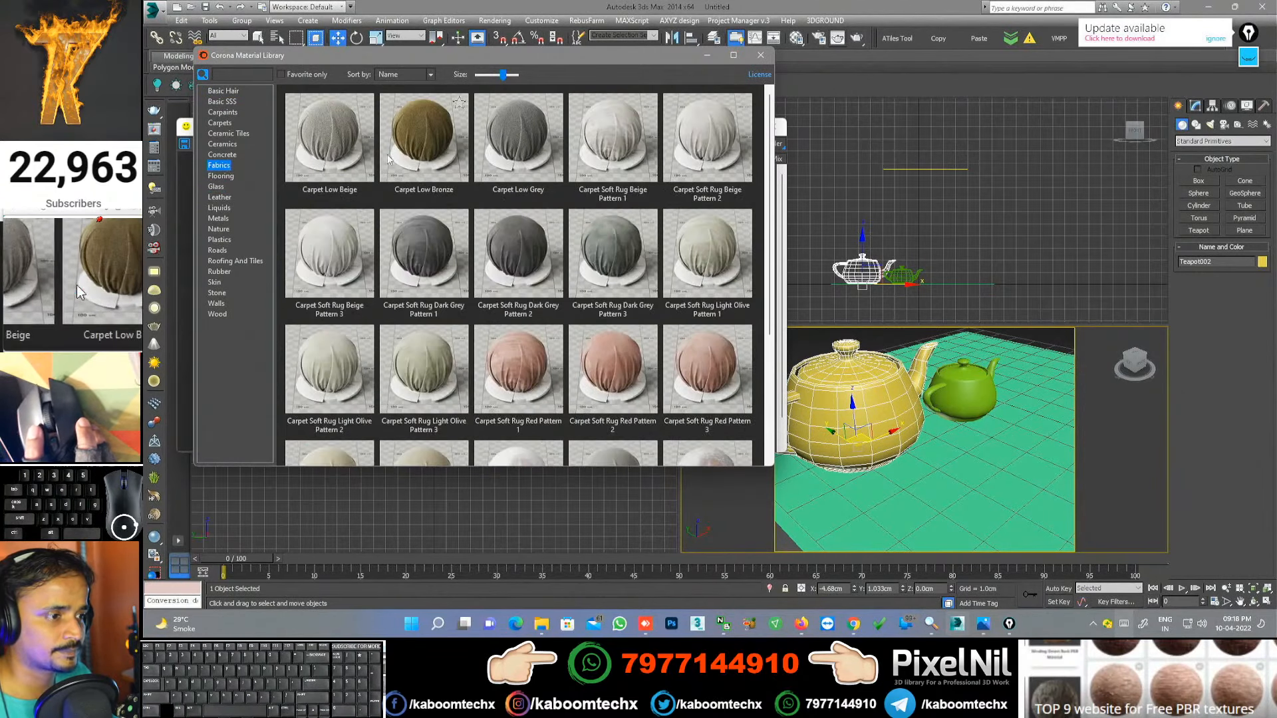
right_click(425, 131)
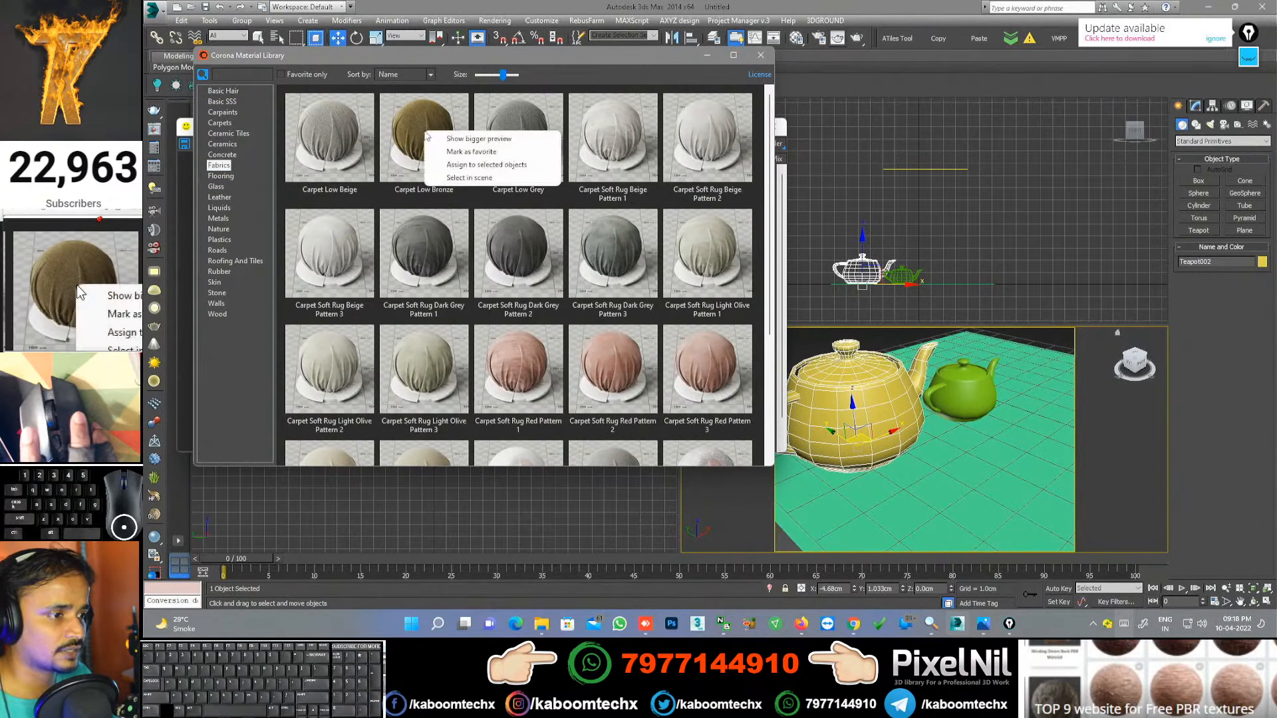
click(485, 164)
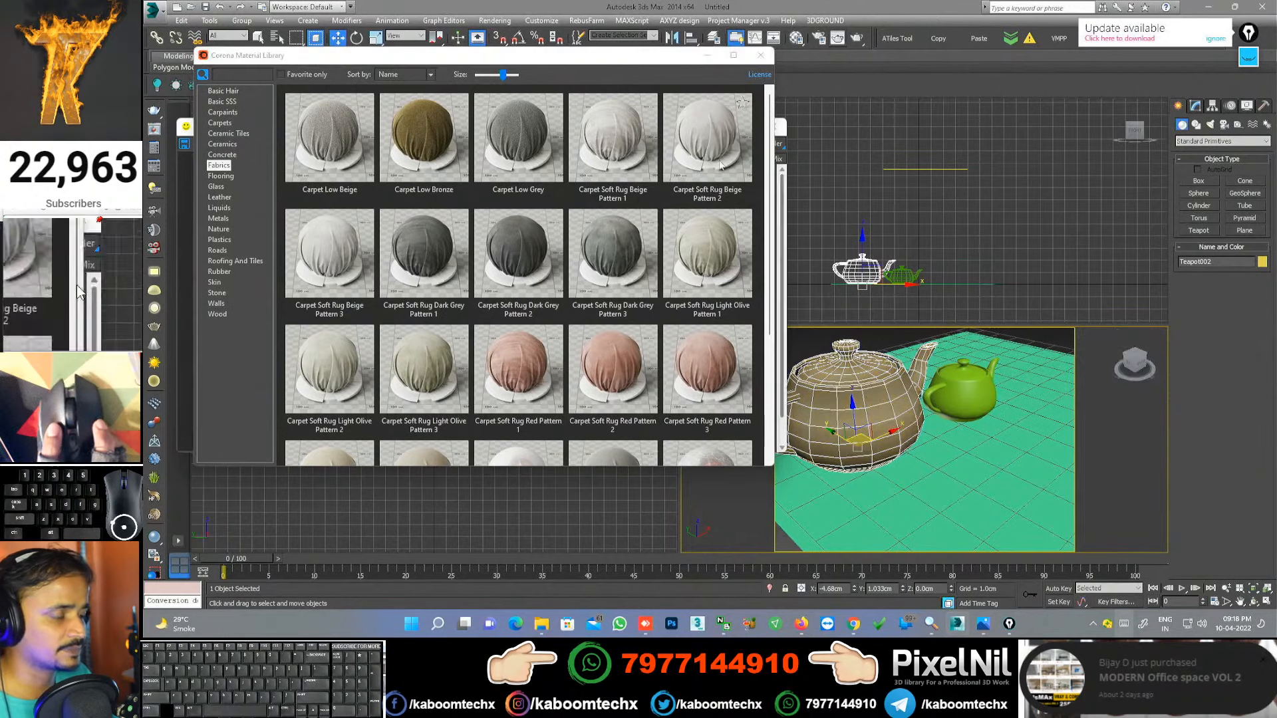
click(761, 56)
Step: Set the new teapot's Segments to 8, render both teapots, and open the Material Editor
click(1195, 106)
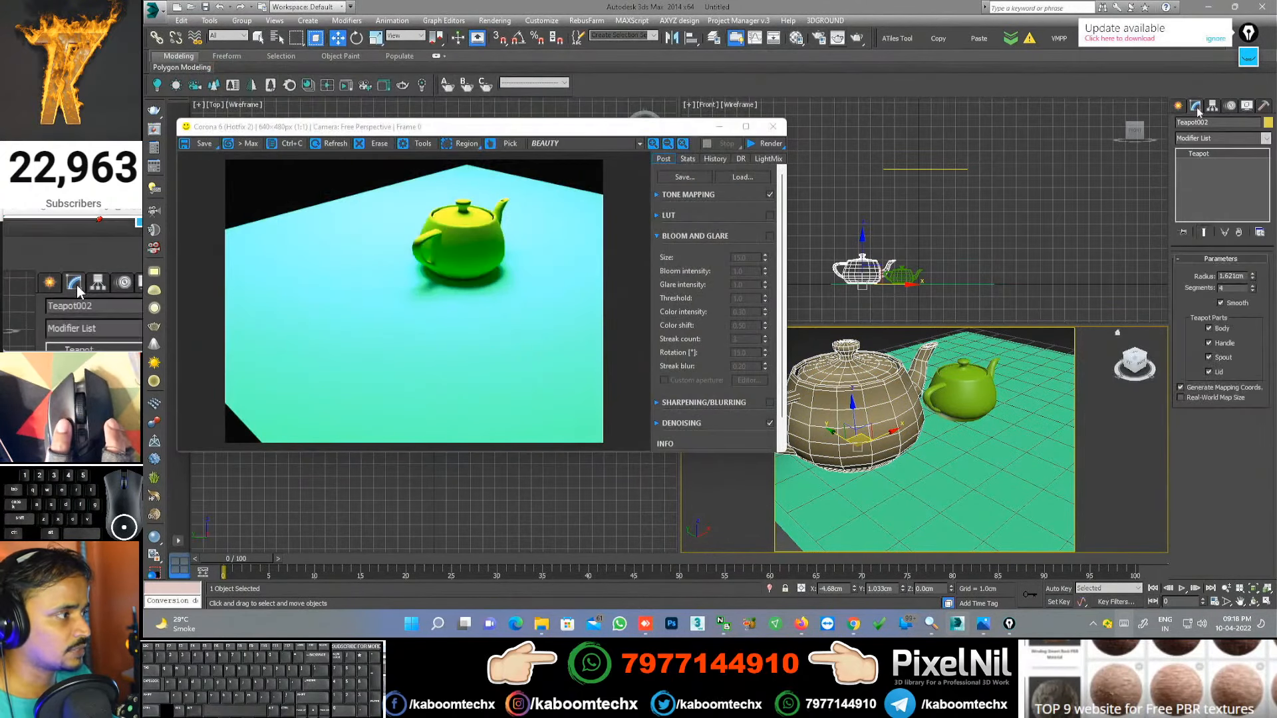
drag(1253, 287, 1254, 264)
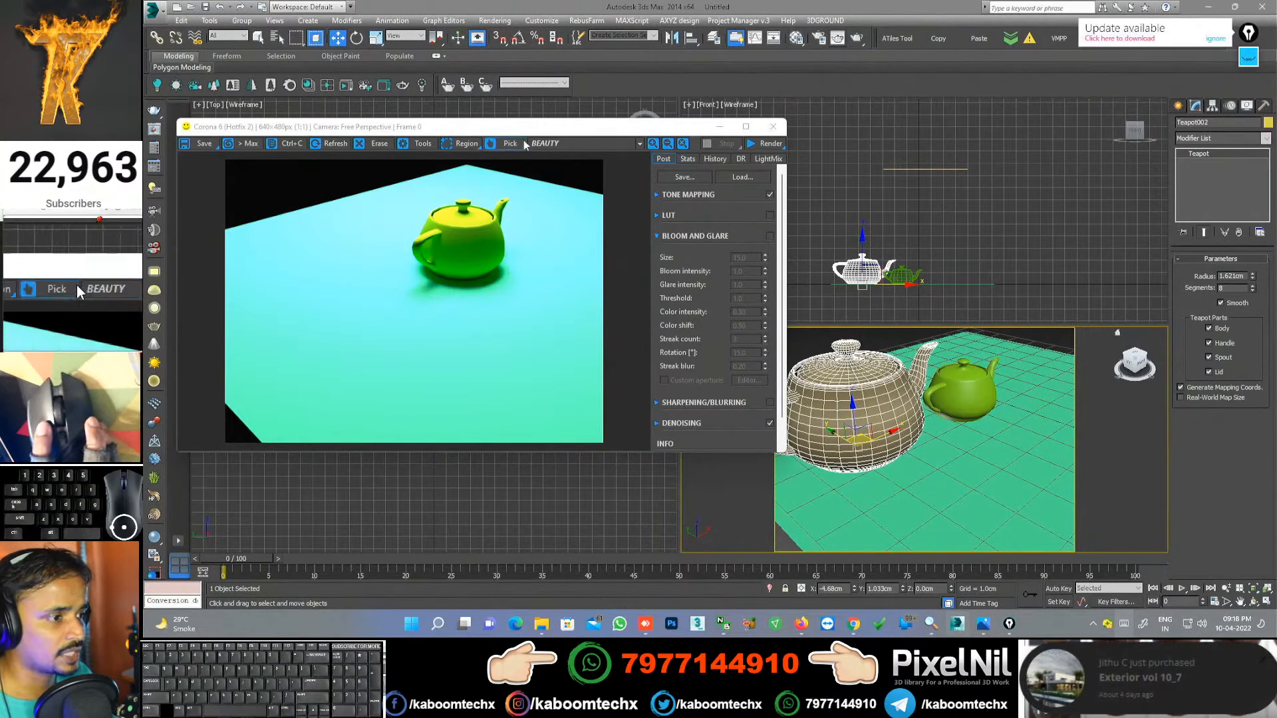
click(769, 143)
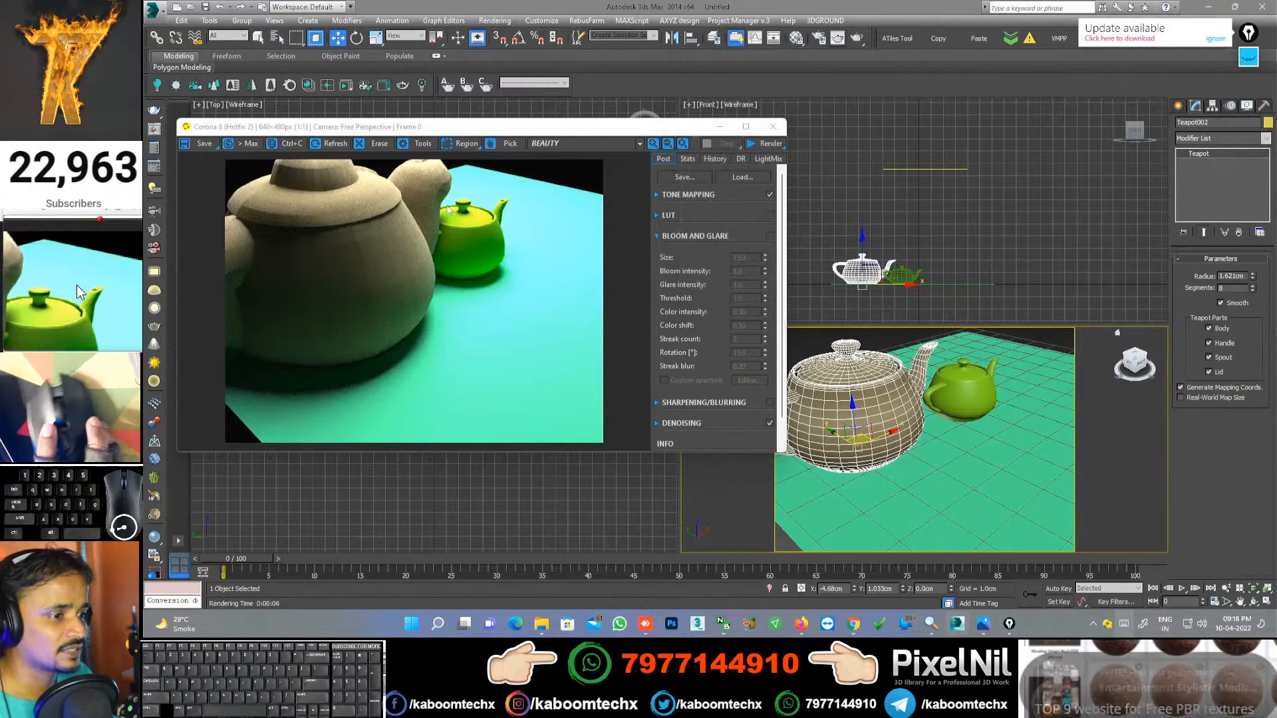
scroll(301, 212, up, 4)
scroll(441, 234, down, 4)
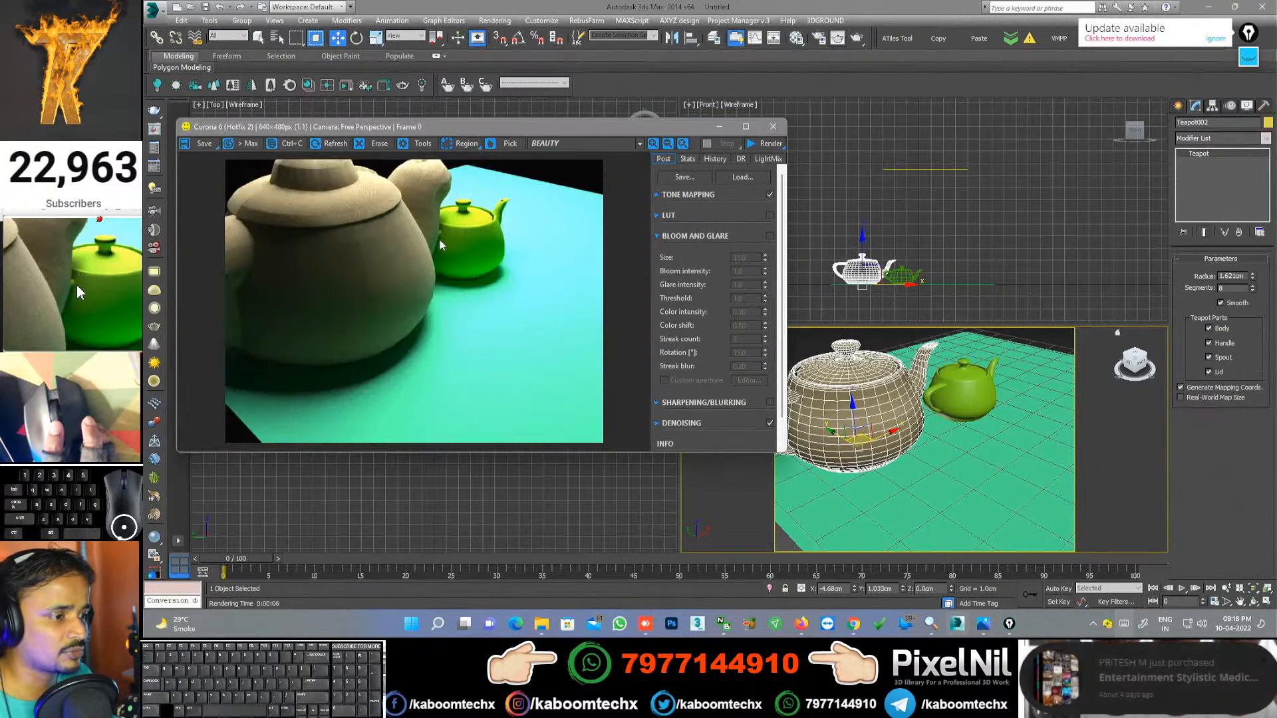
scroll(373, 261, up, 4)
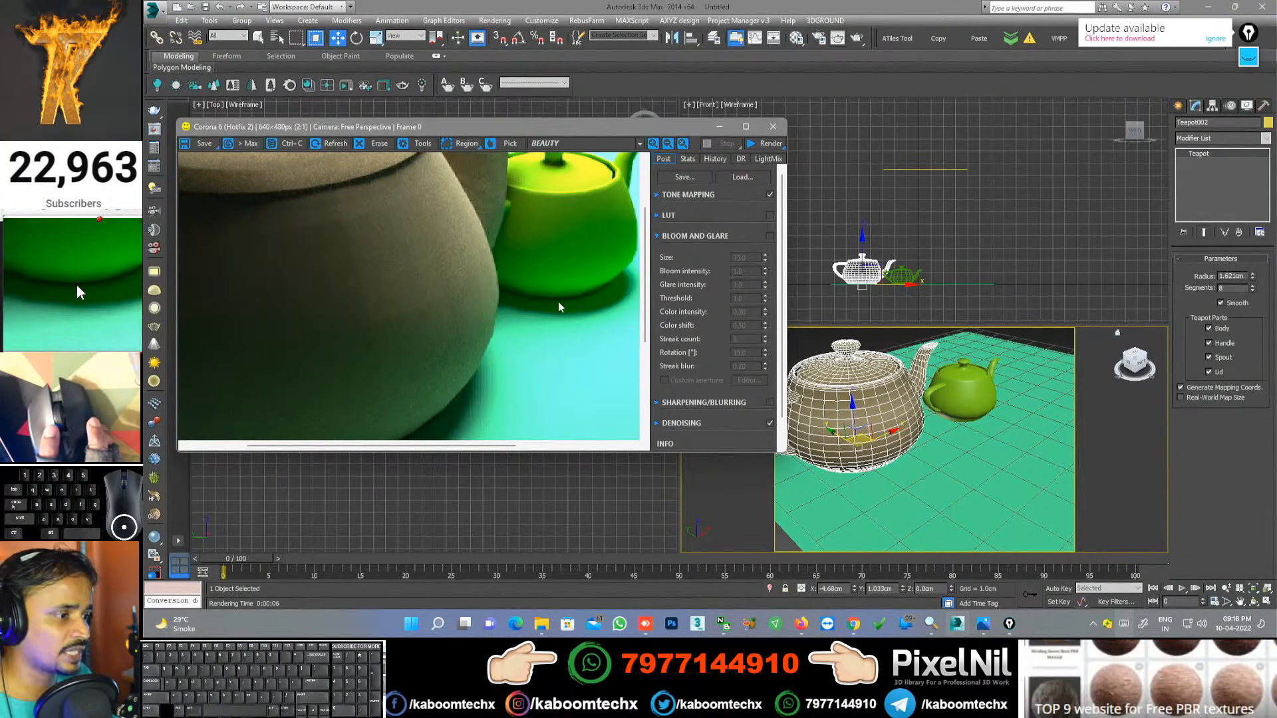
scroll(546, 307, down, 2)
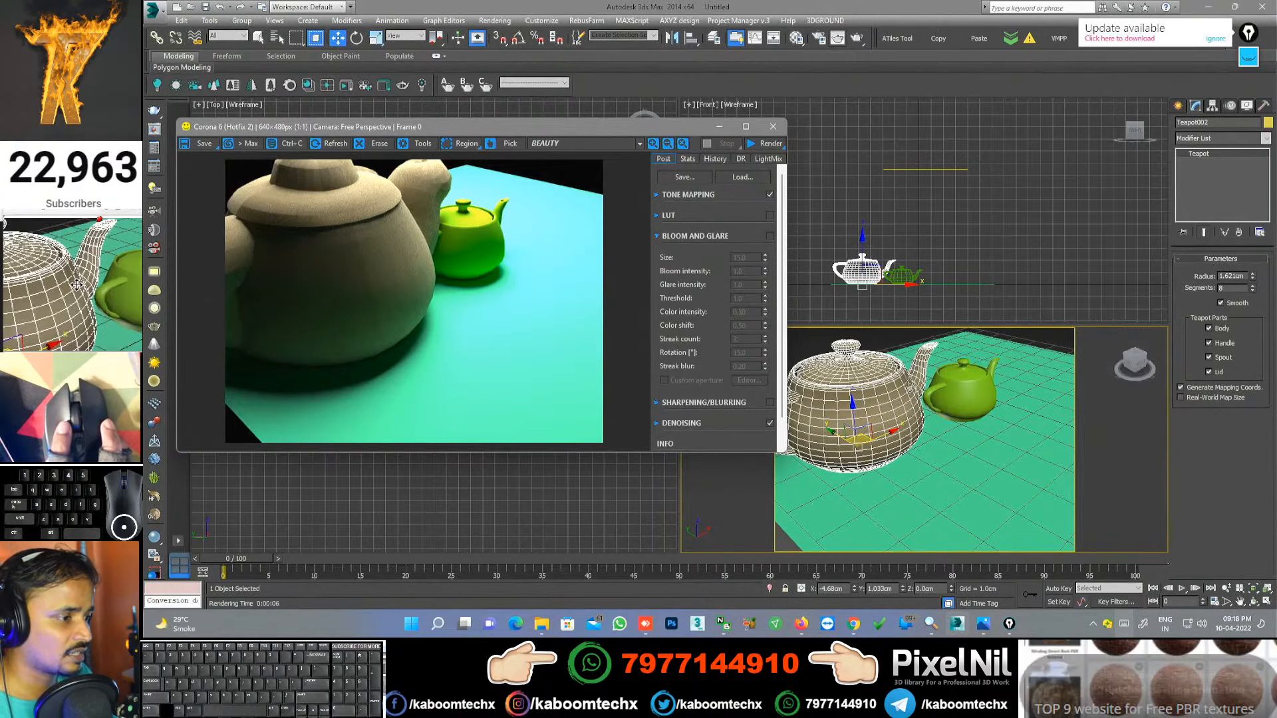
click(795, 39)
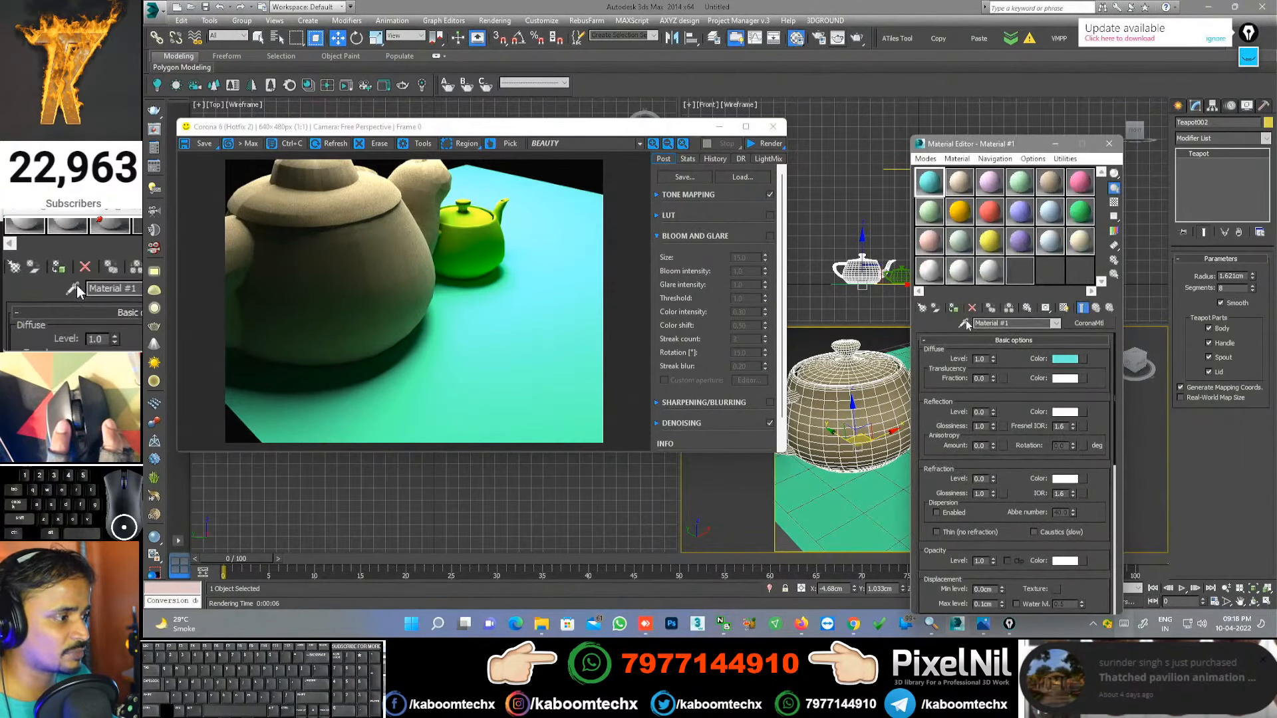
Step: Load the teapot's Carpet Low Bronze into the Material Editor, review its Maps, re-render, and close the VFB
click(964, 323)
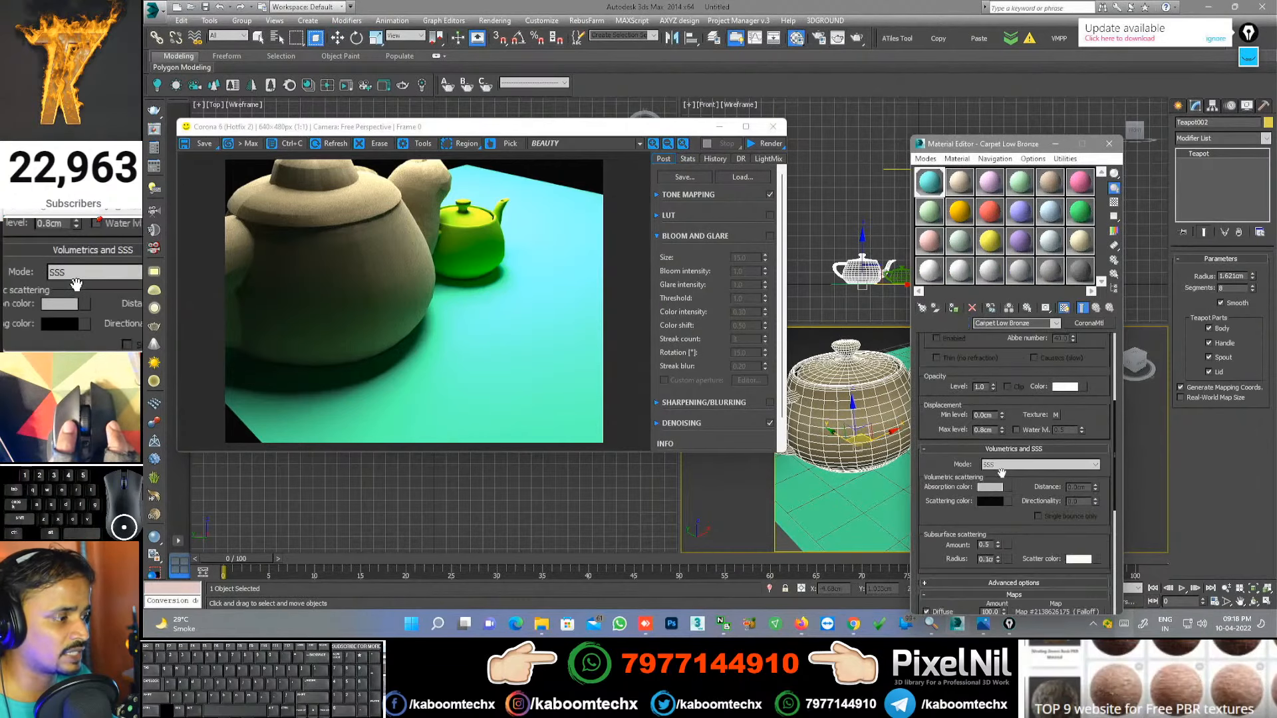
drag(955, 465, 960, 122)
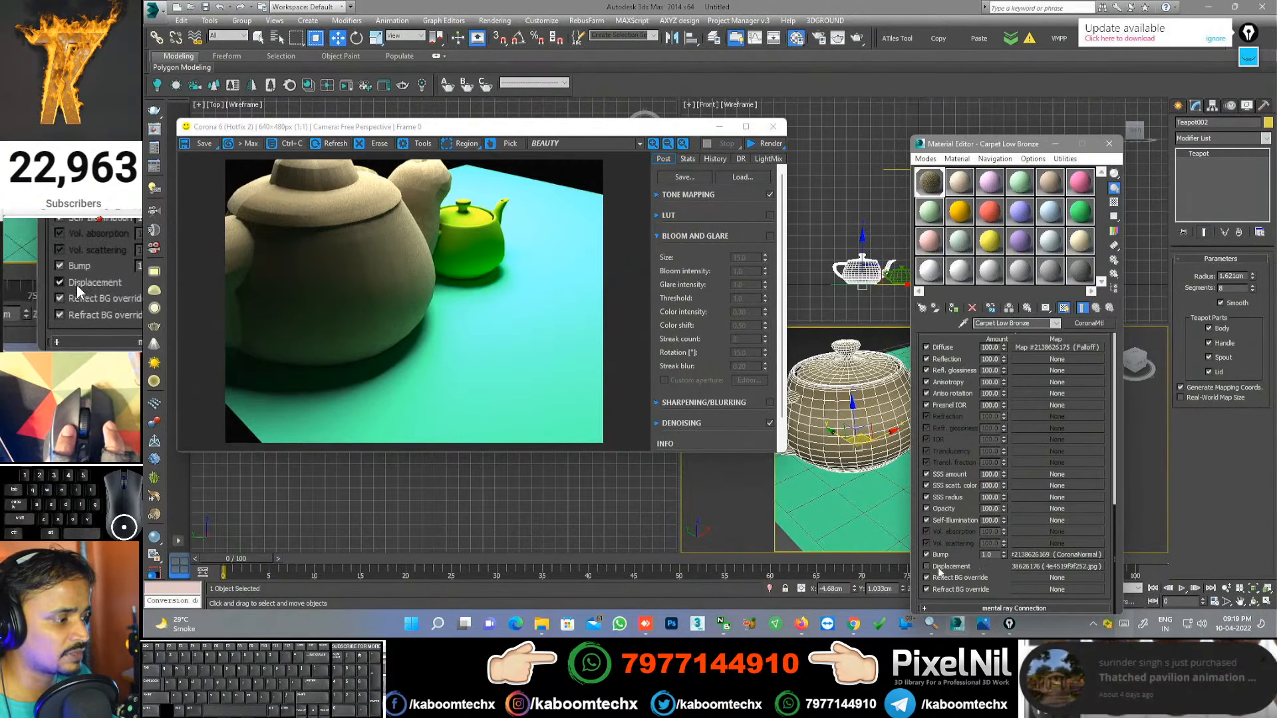
click(769, 144)
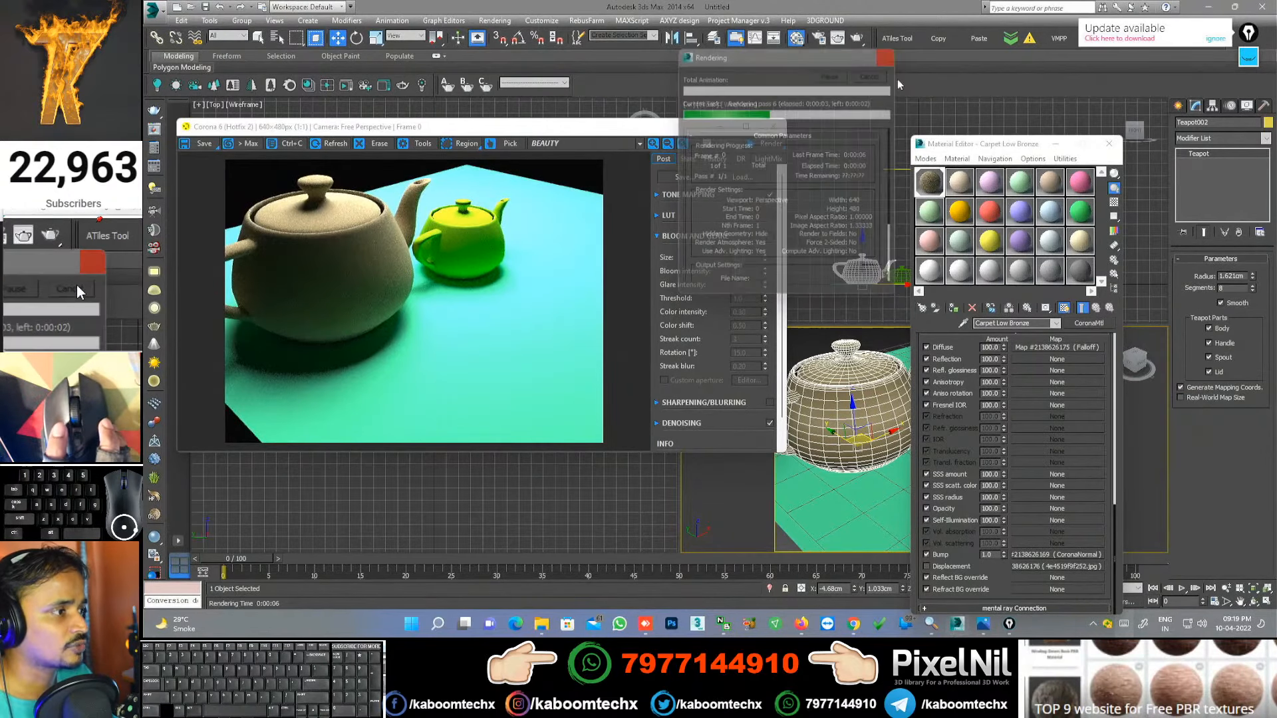
click(773, 127)
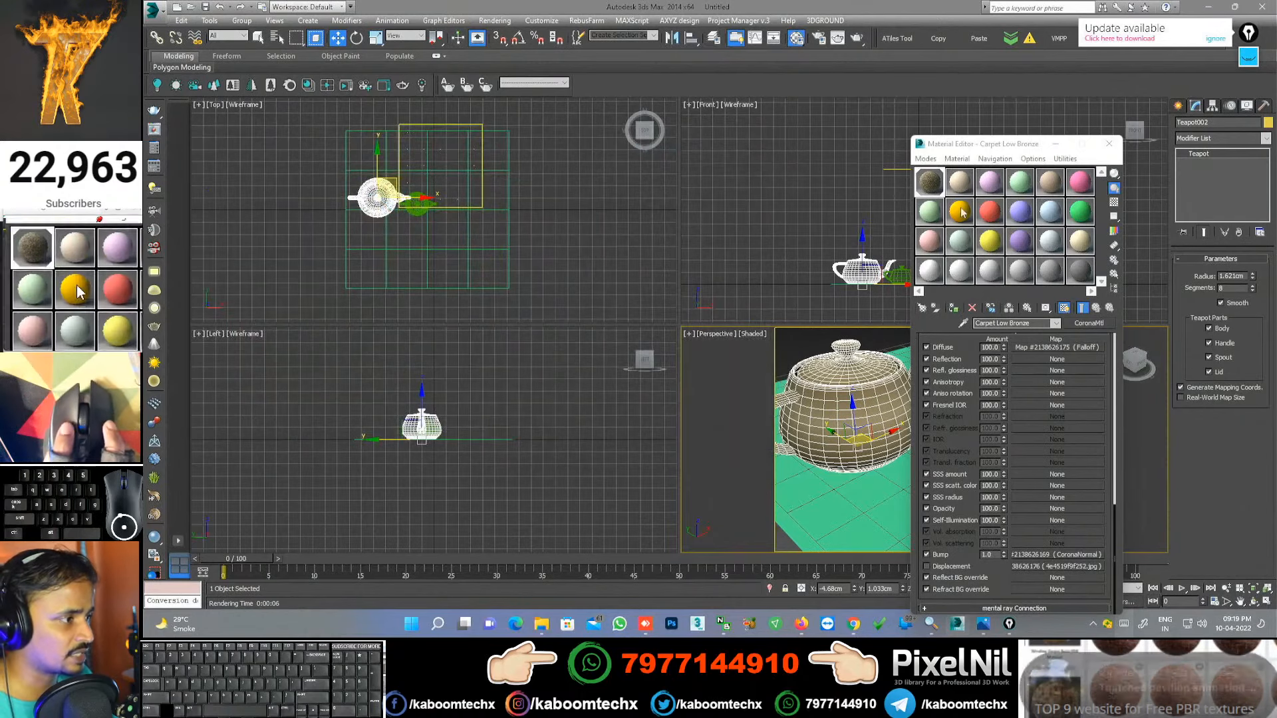
Step: Close the Material Editor and create a copy teapot, Teapot003, pulled forward along Y
click(1109, 144)
mouse_move(851, 431)
shift+mouse_down()
mouse_move(957, 489)
mouse_move(968, 476)
shift+mouse_up()
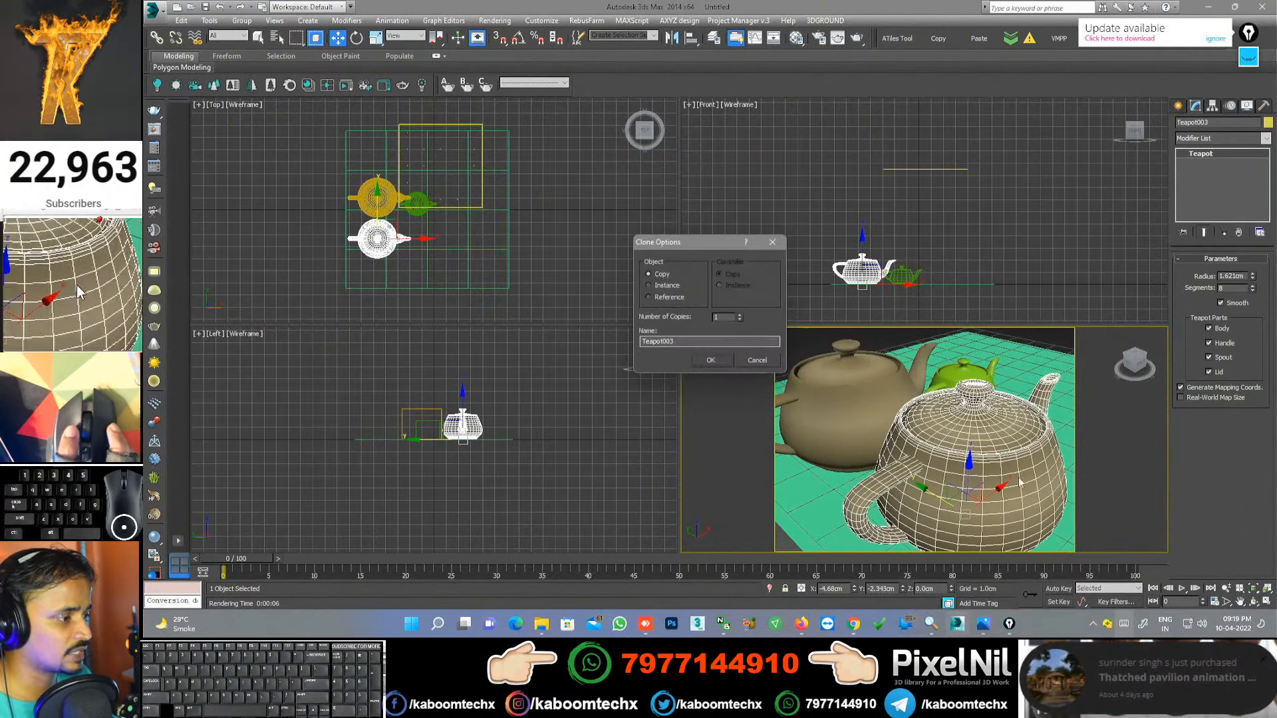
click(729, 361)
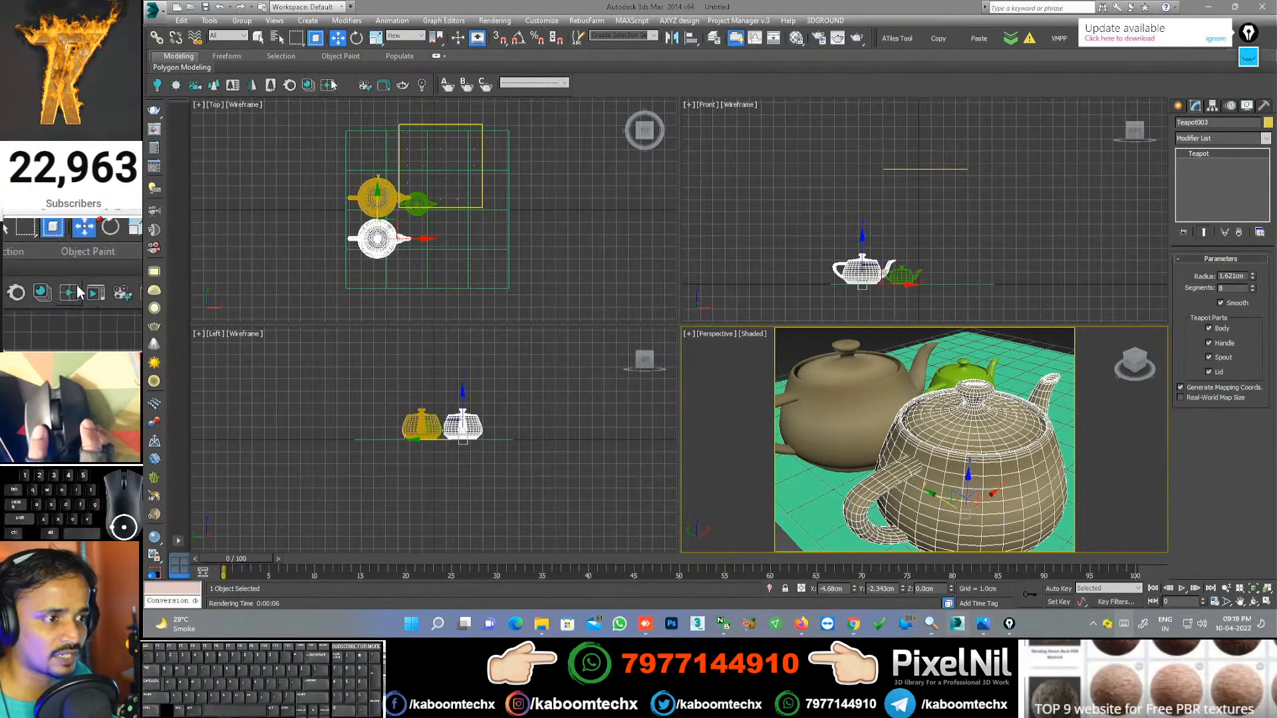
Step: Assign a teal Corona Glass library material to Teapot003 and render the scene
click(289, 85)
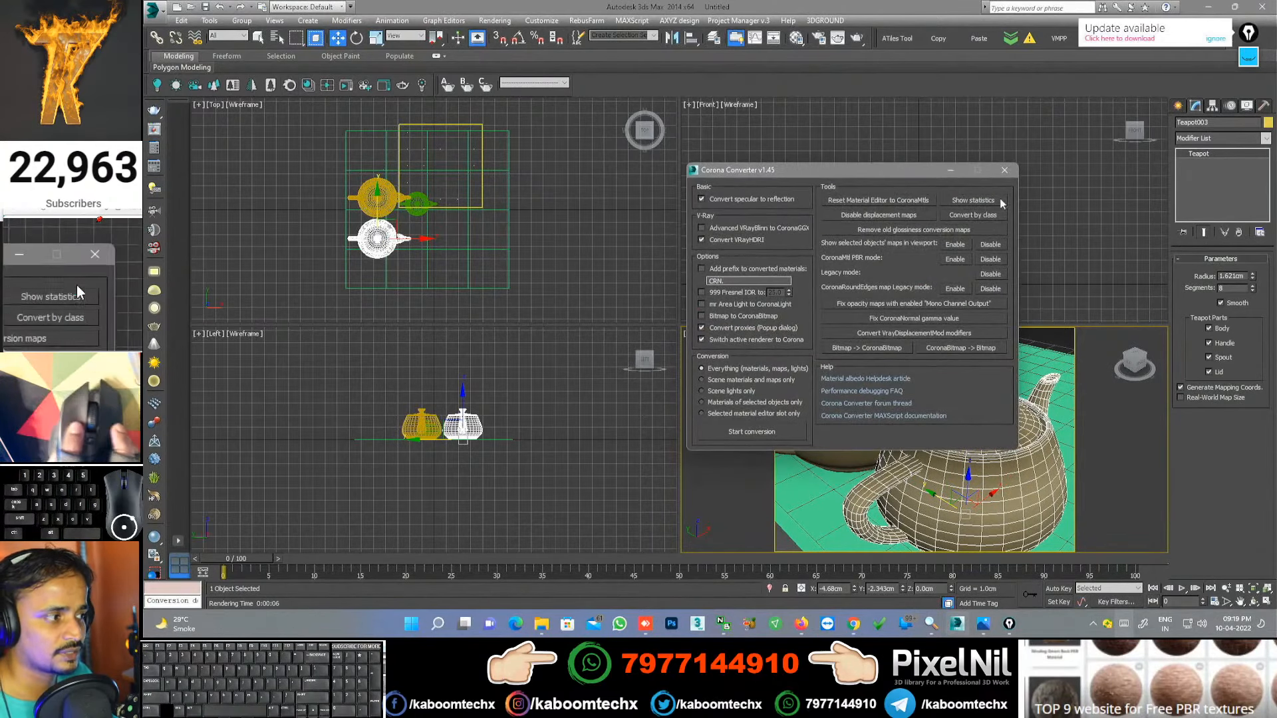
click(1004, 171)
click(312, 85)
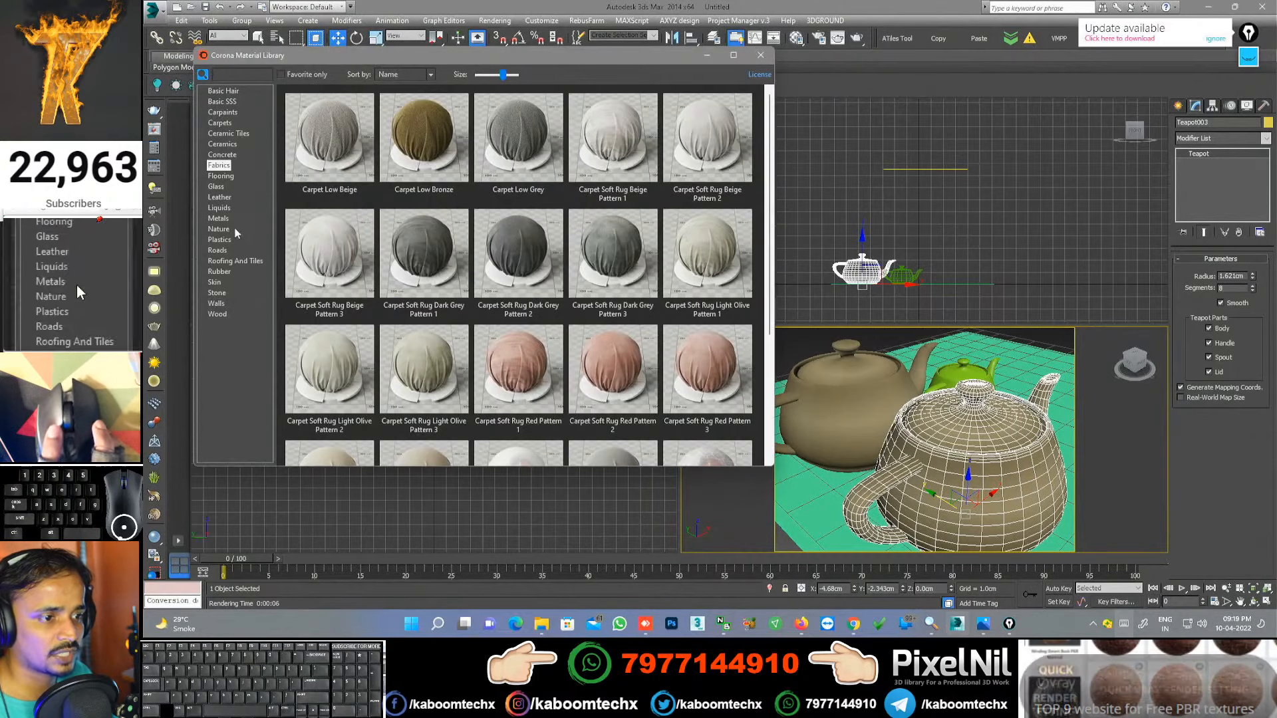
click(216, 186)
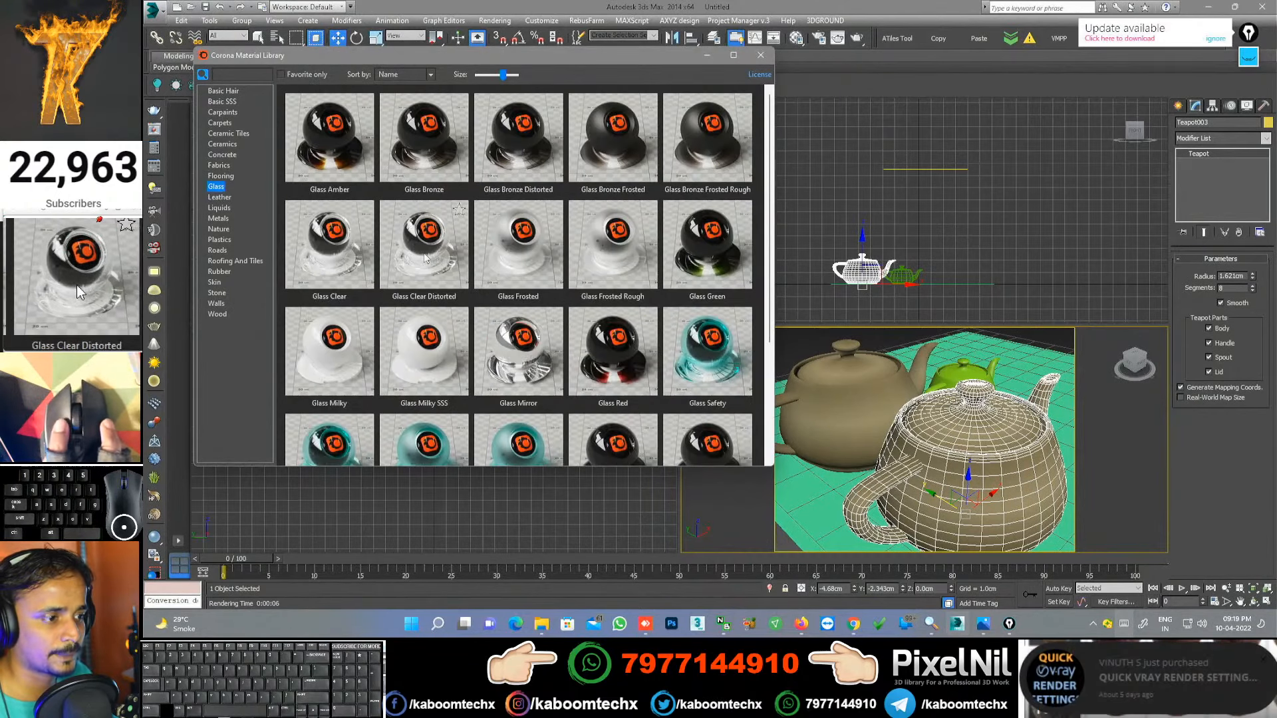
scroll(425, 266, down, 1)
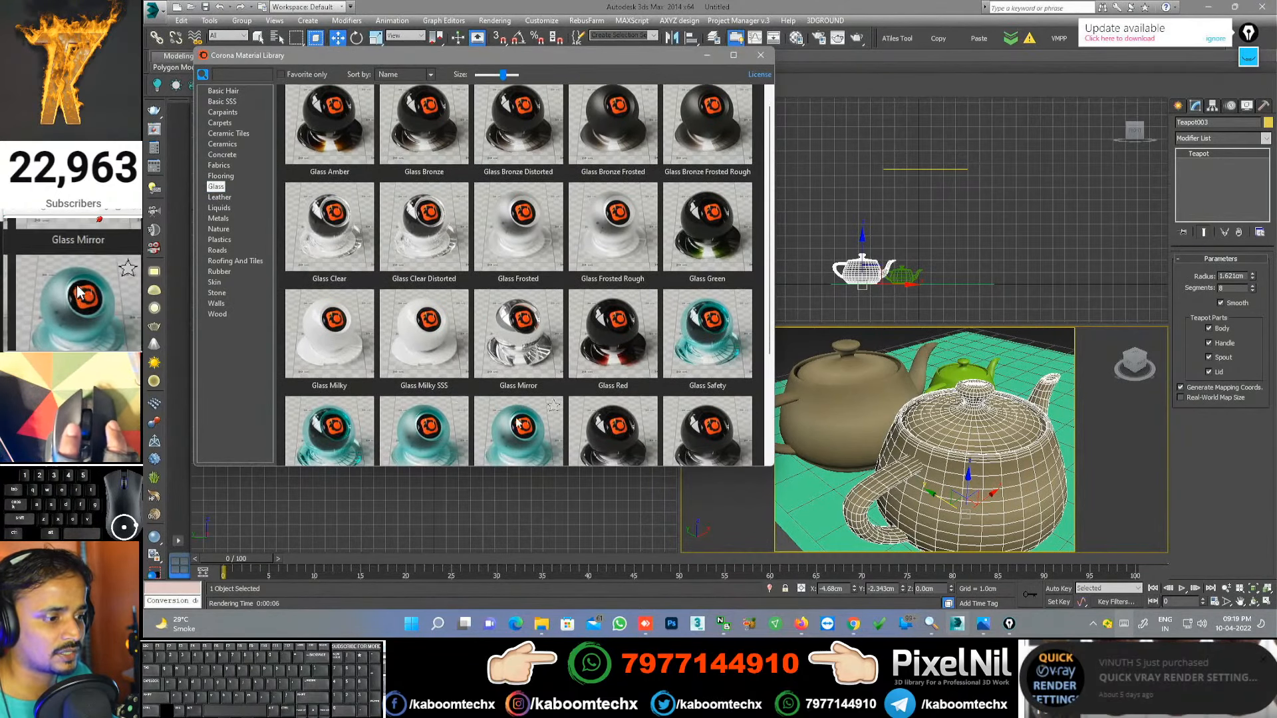
right_click(430, 424)
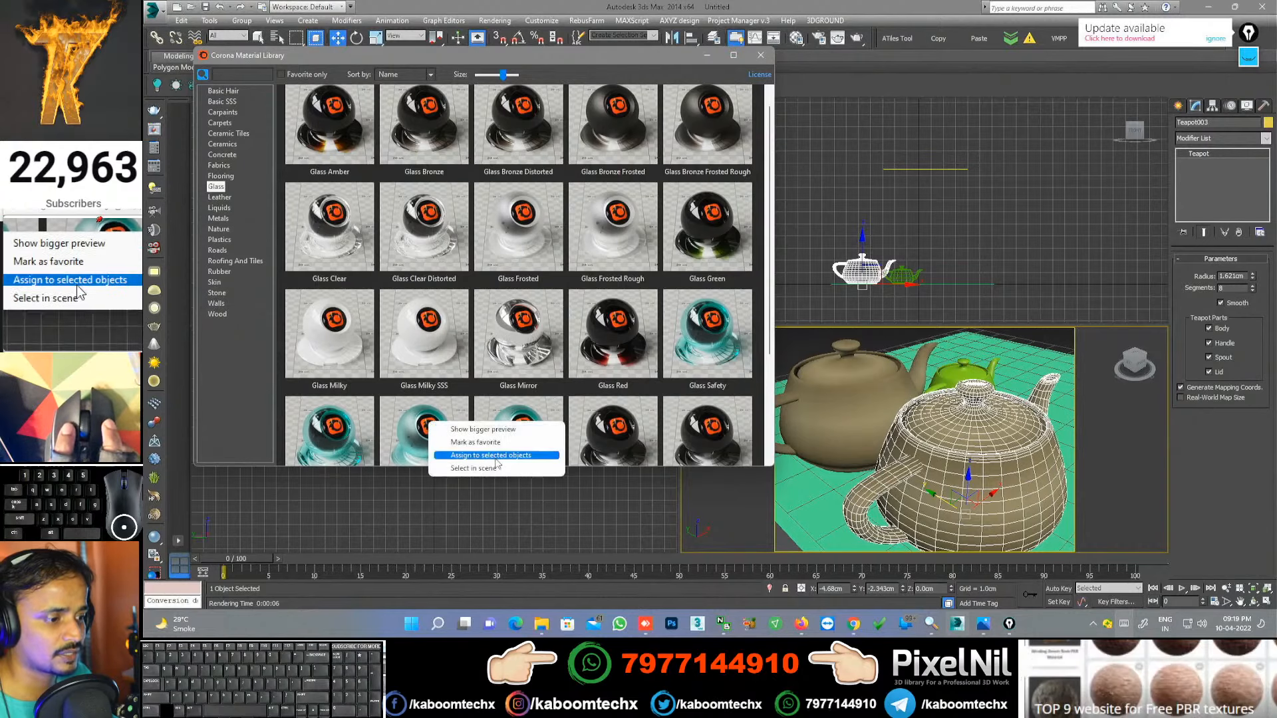
click(493, 456)
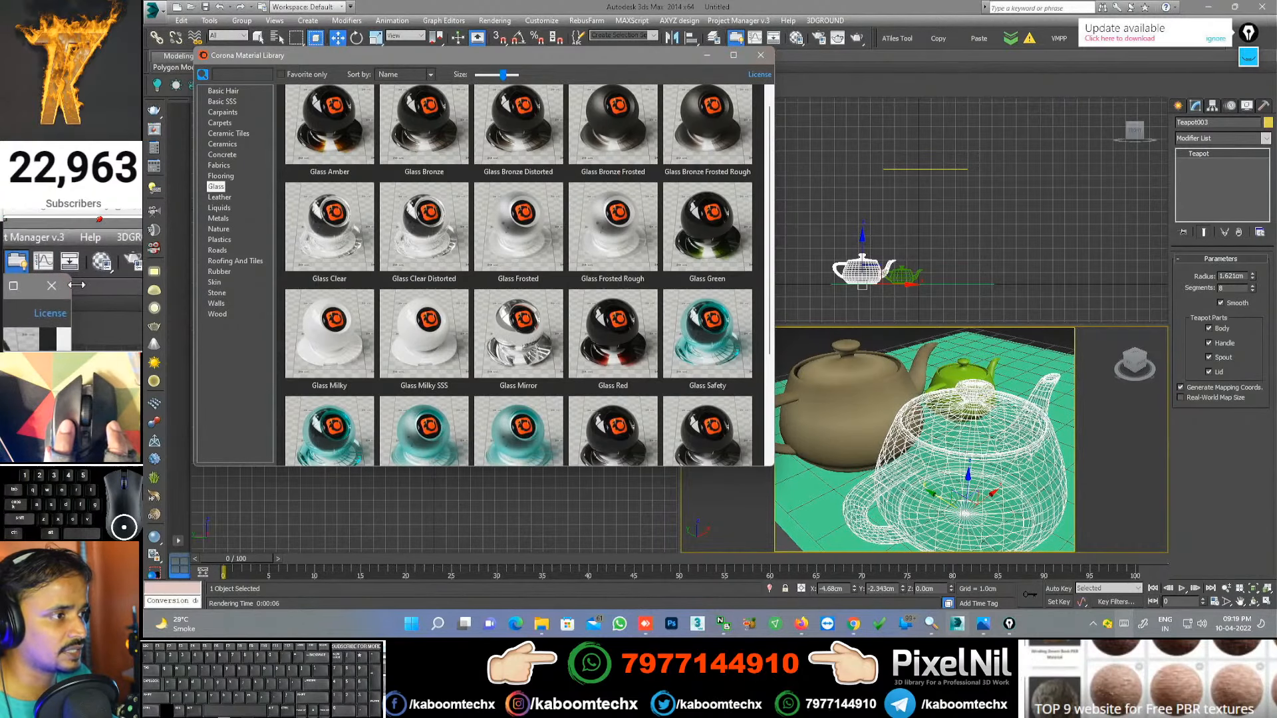
click(761, 54)
click(857, 38)
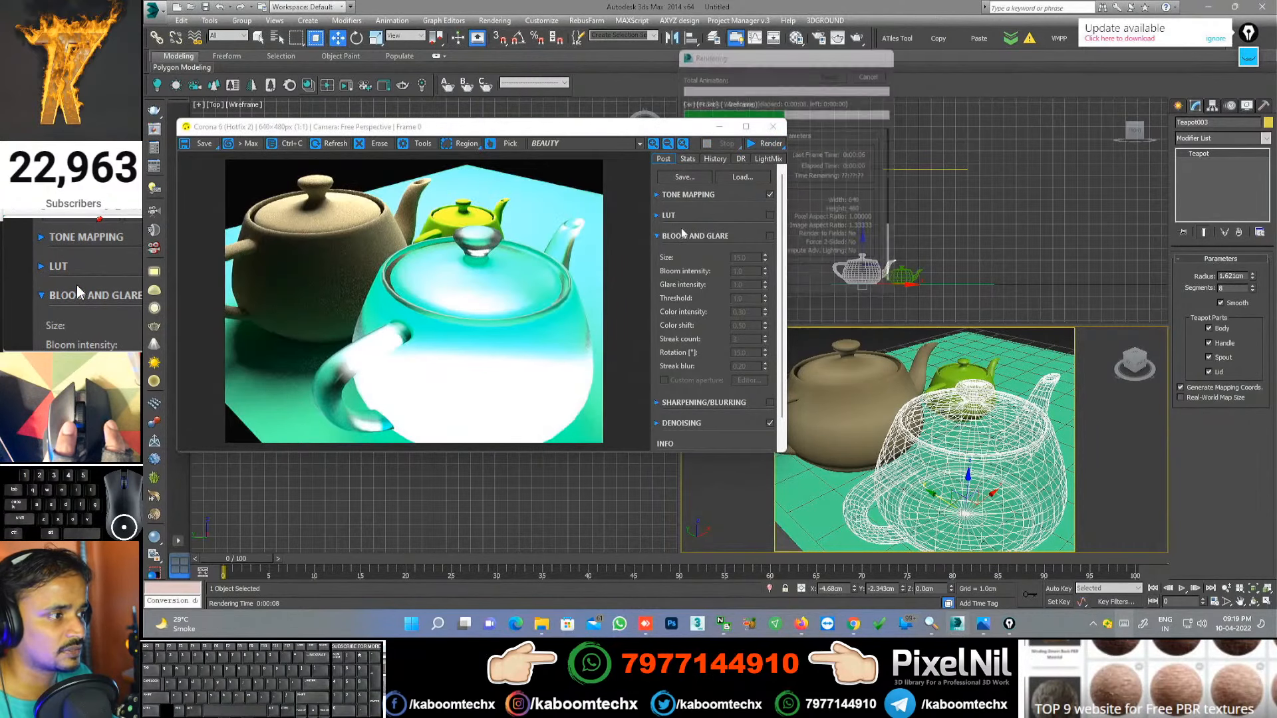
Step: Zoom in and out on the finished glass-teapot render, then open Render Setup
scroll(372, 291, up, 1)
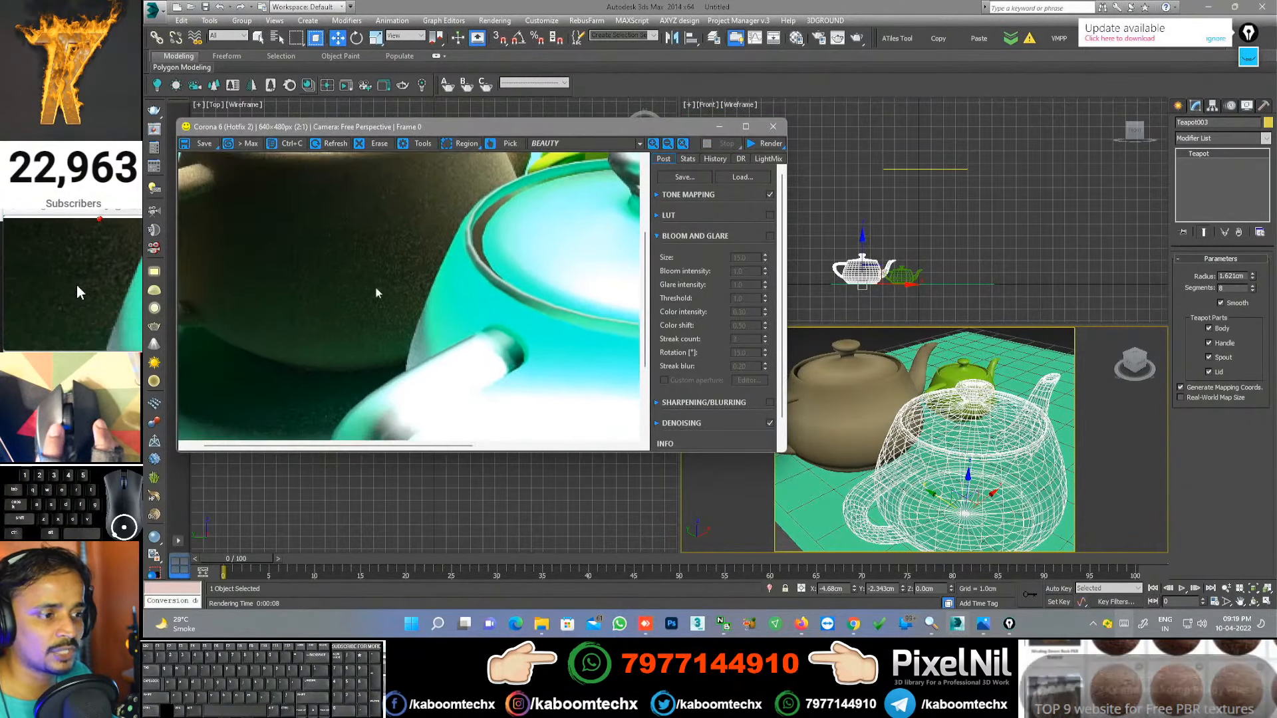
scroll(386, 281, down, 1)
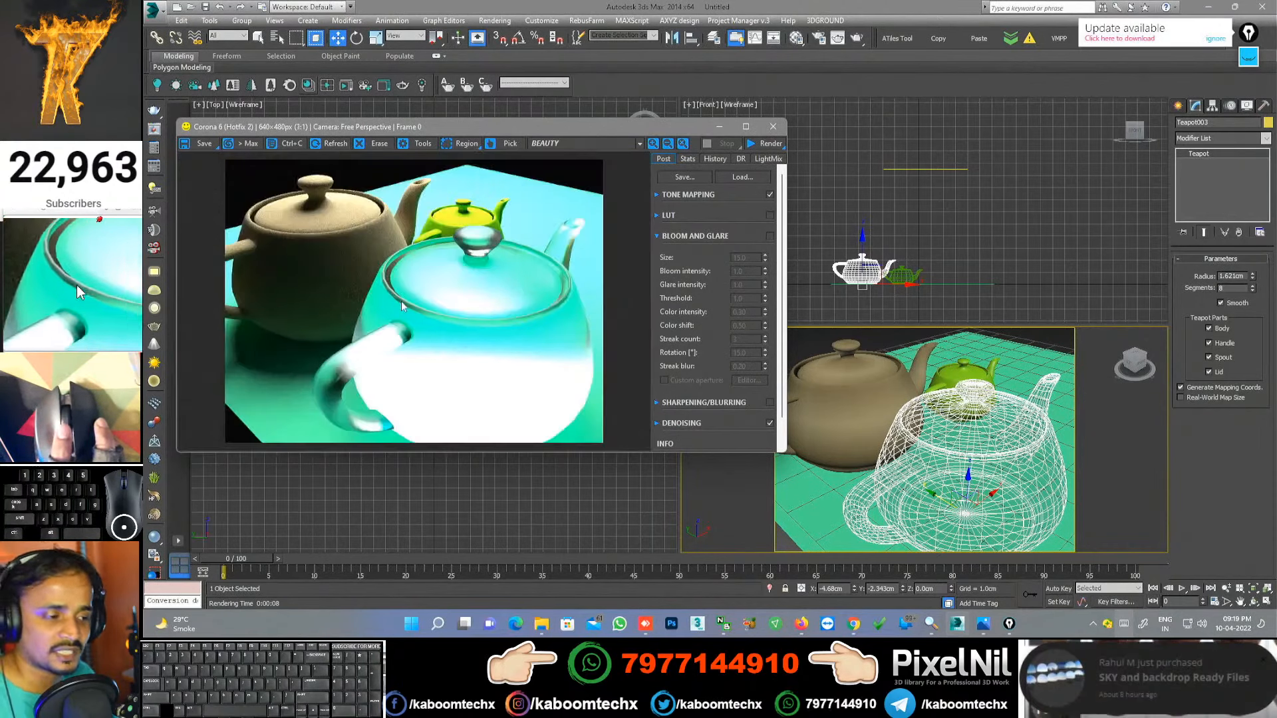
scroll(401, 301, up, 1)
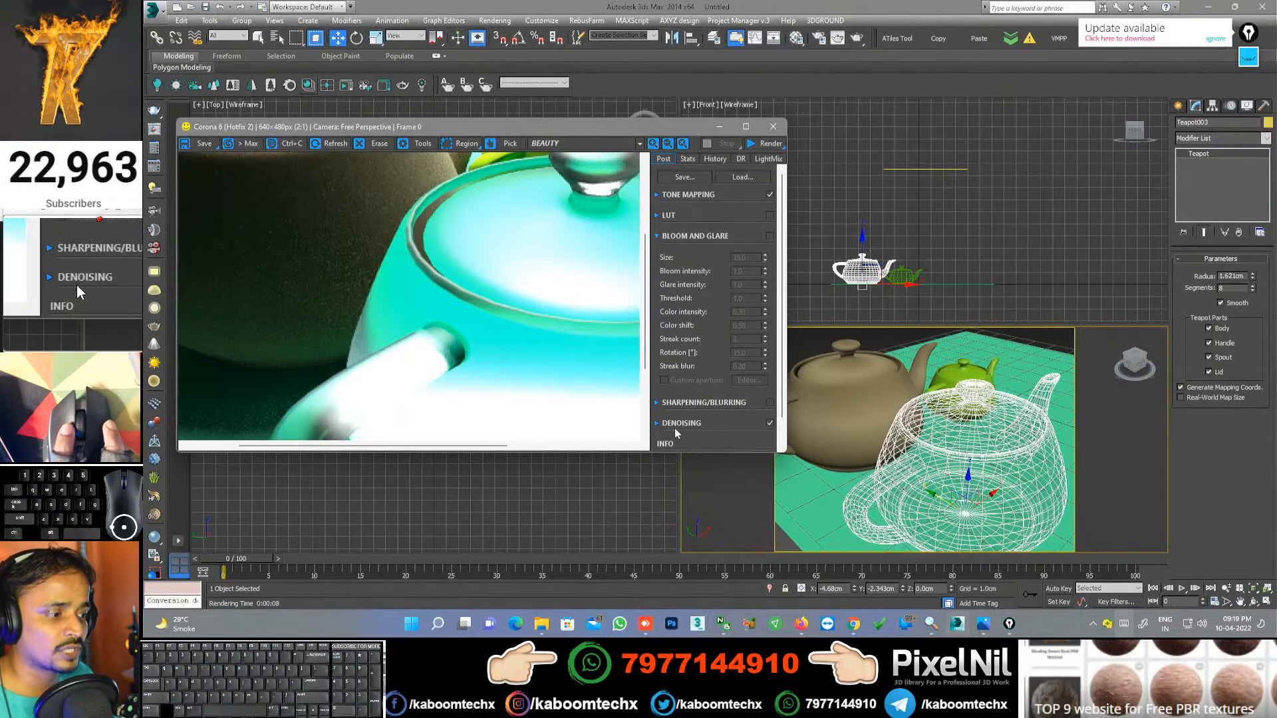
scroll(315, 246, down, 1)
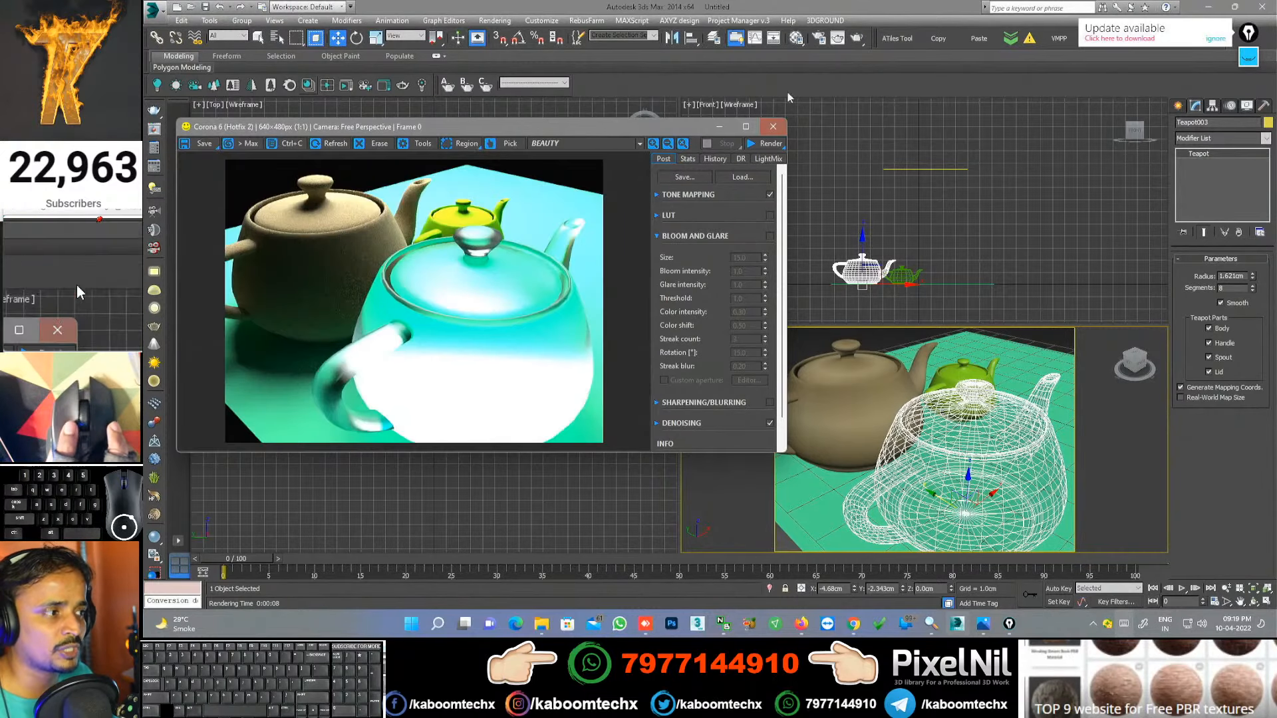
click(820, 40)
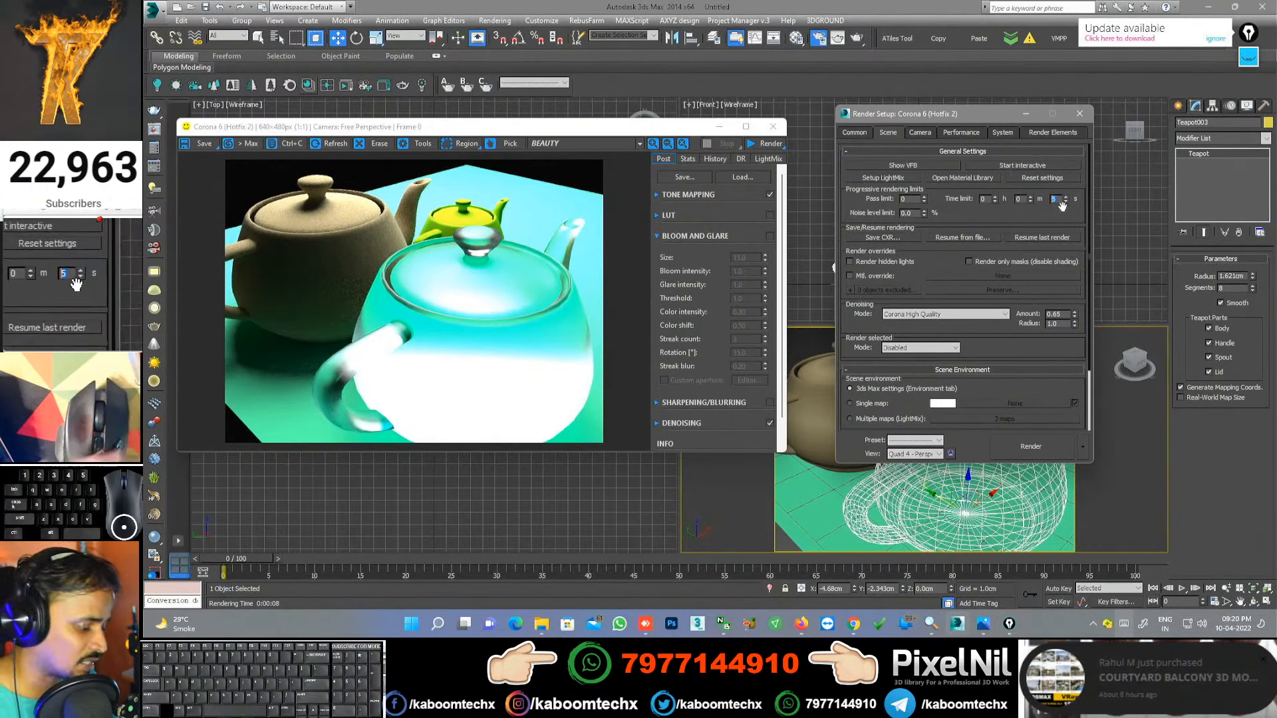
Step: Clear the time limit seconds, edit the pass and noise limits, and render again
key(BackSpace)
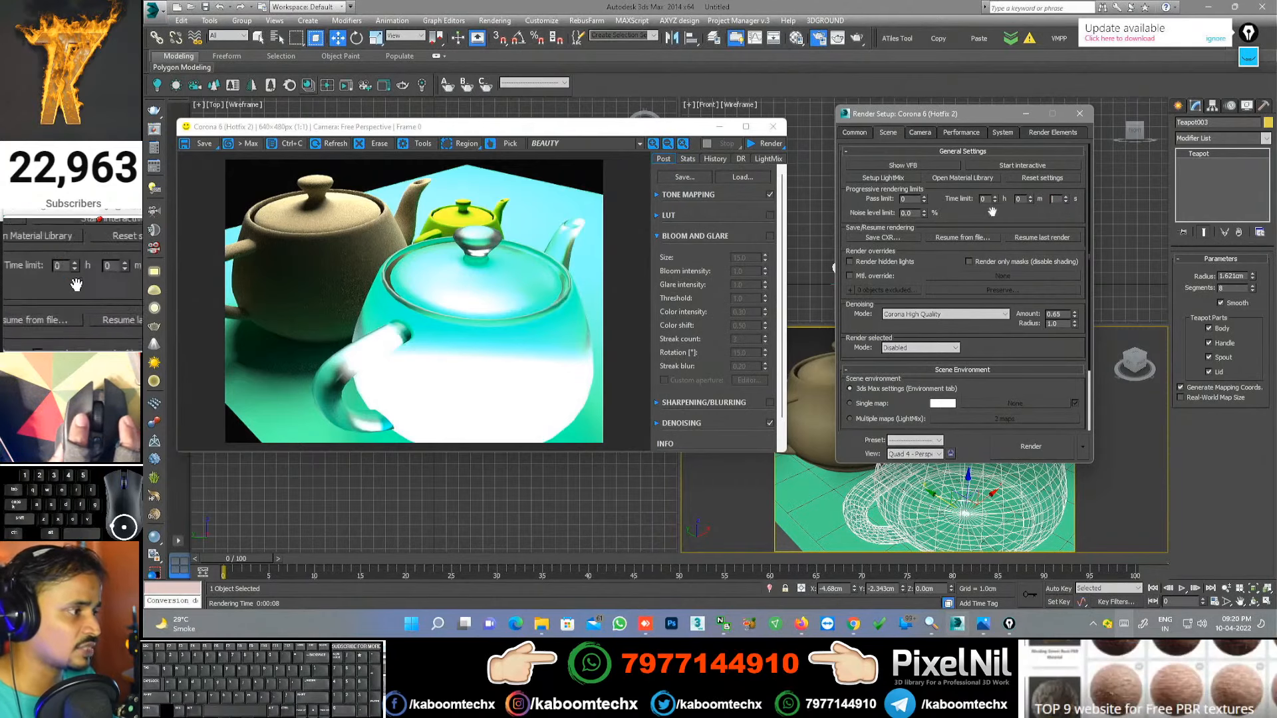
drag(910, 199, 866, 196)
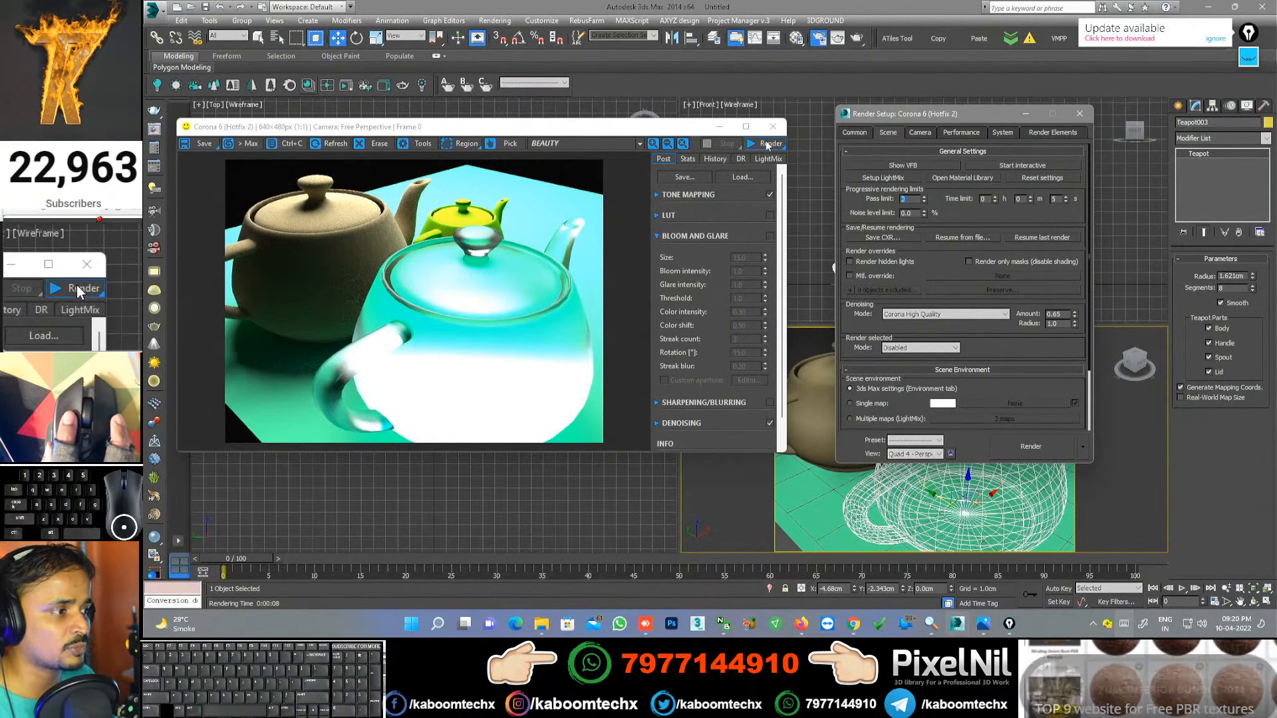
click(694, 161)
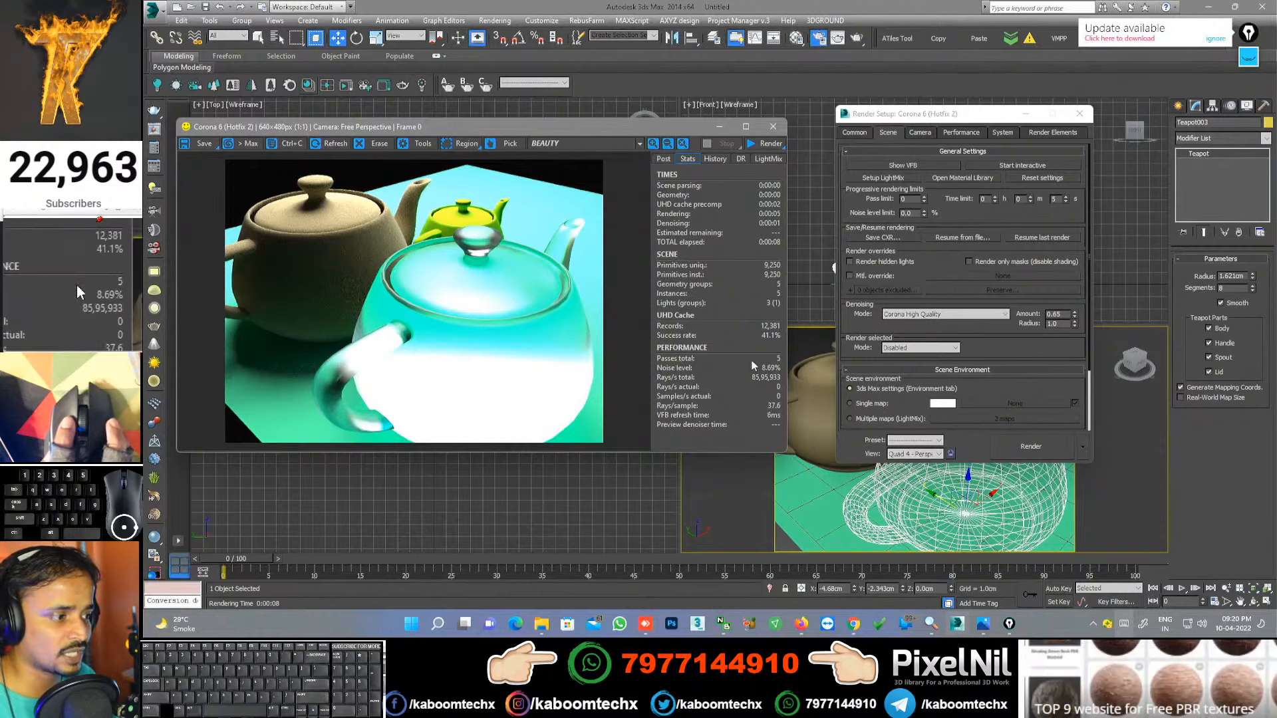
double_click(909, 214)
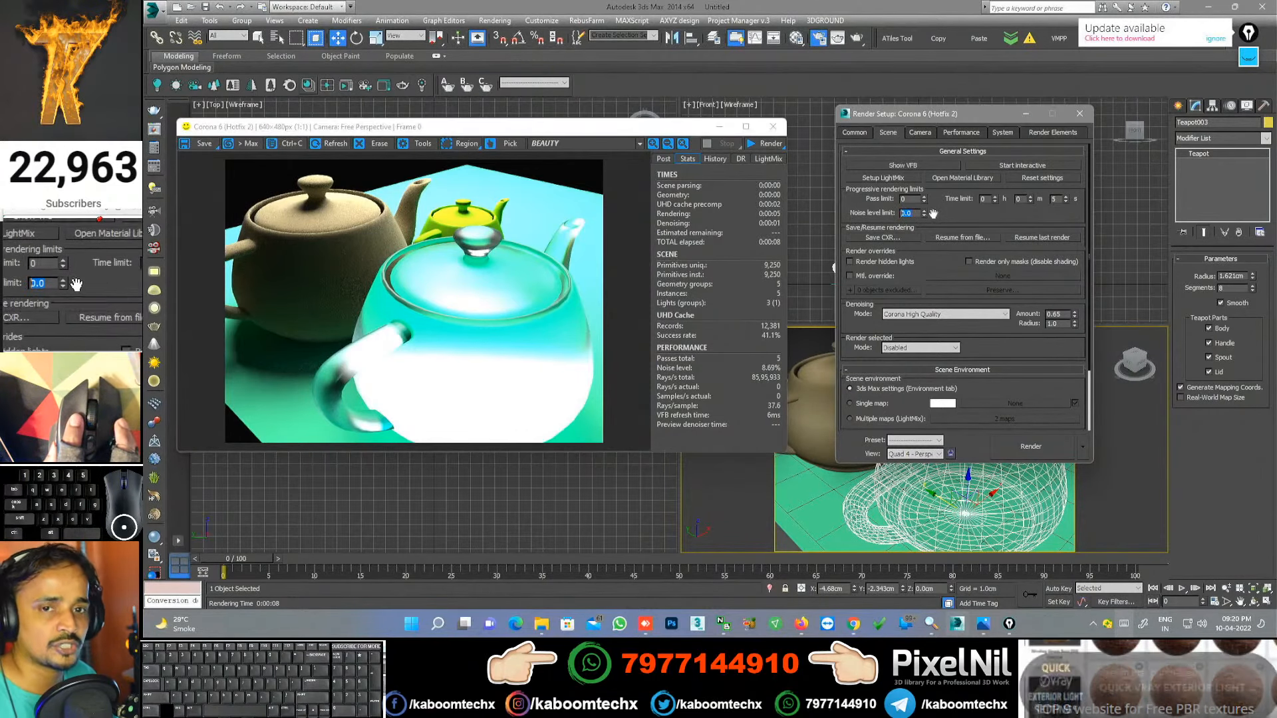
click(767, 143)
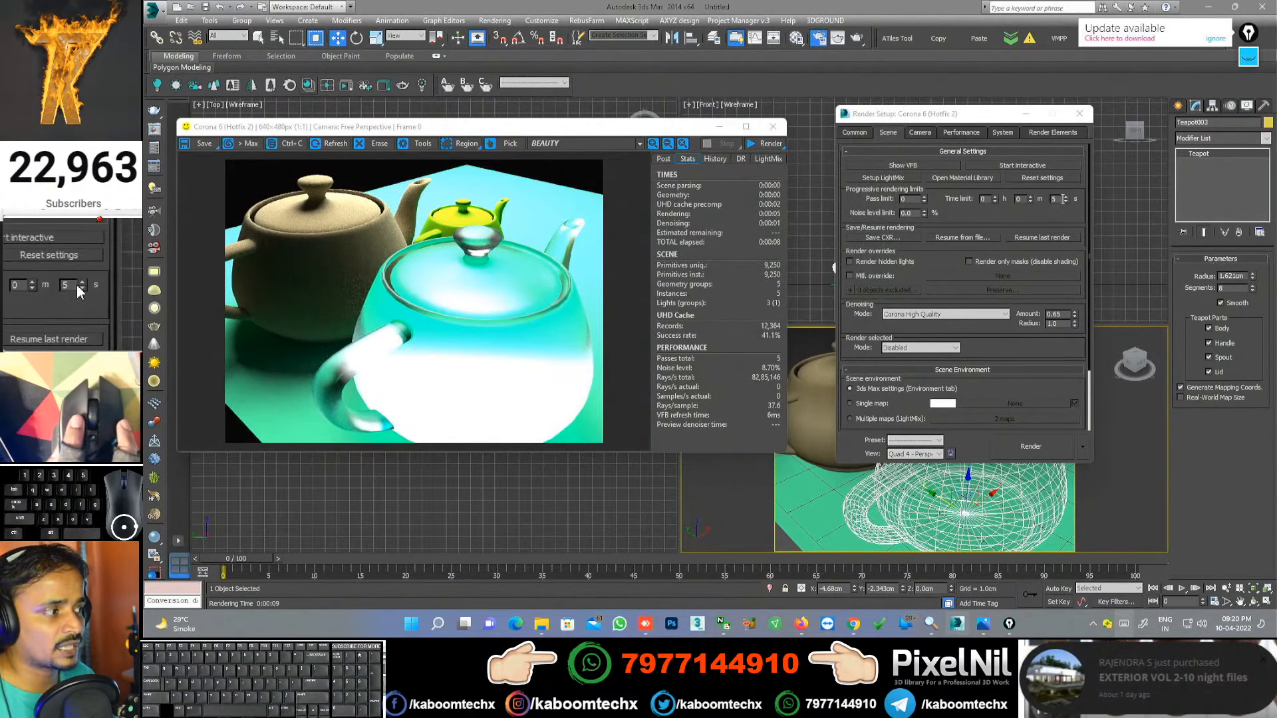
Step: Keep the 10-pass limit, set the time limit seconds to 0, and re-render the teapots
click(908, 199)
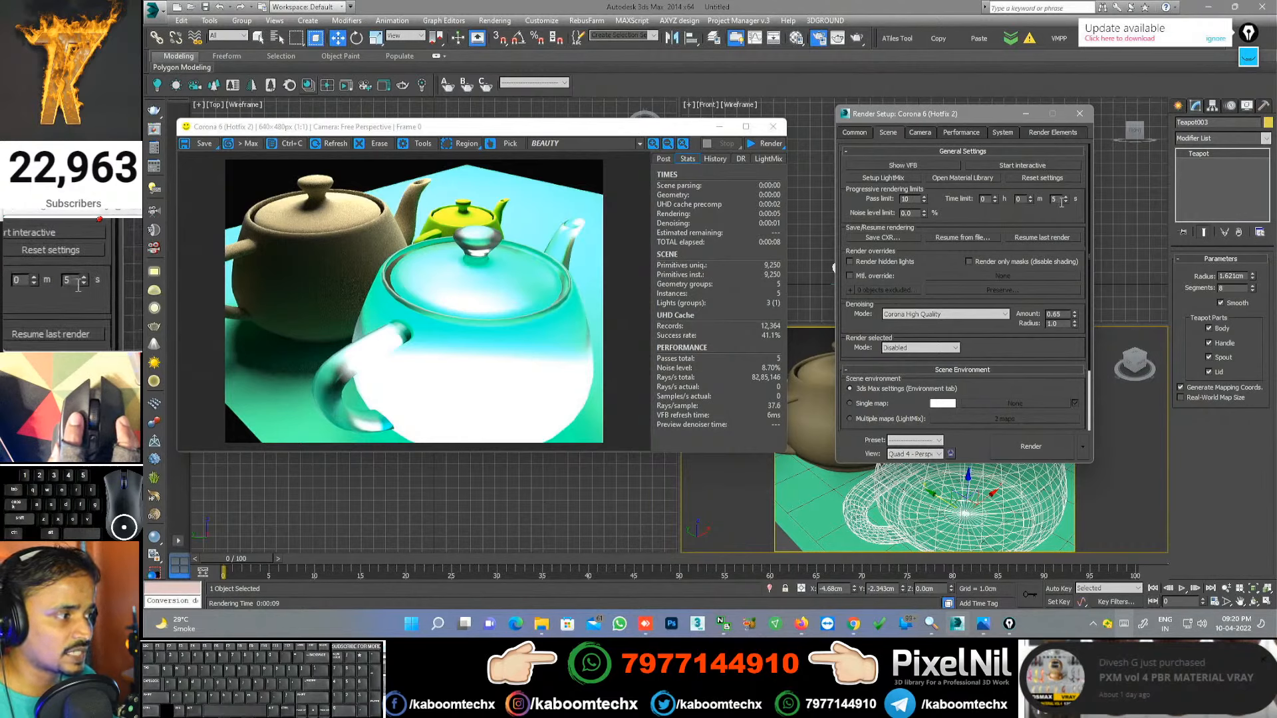
click(769, 144)
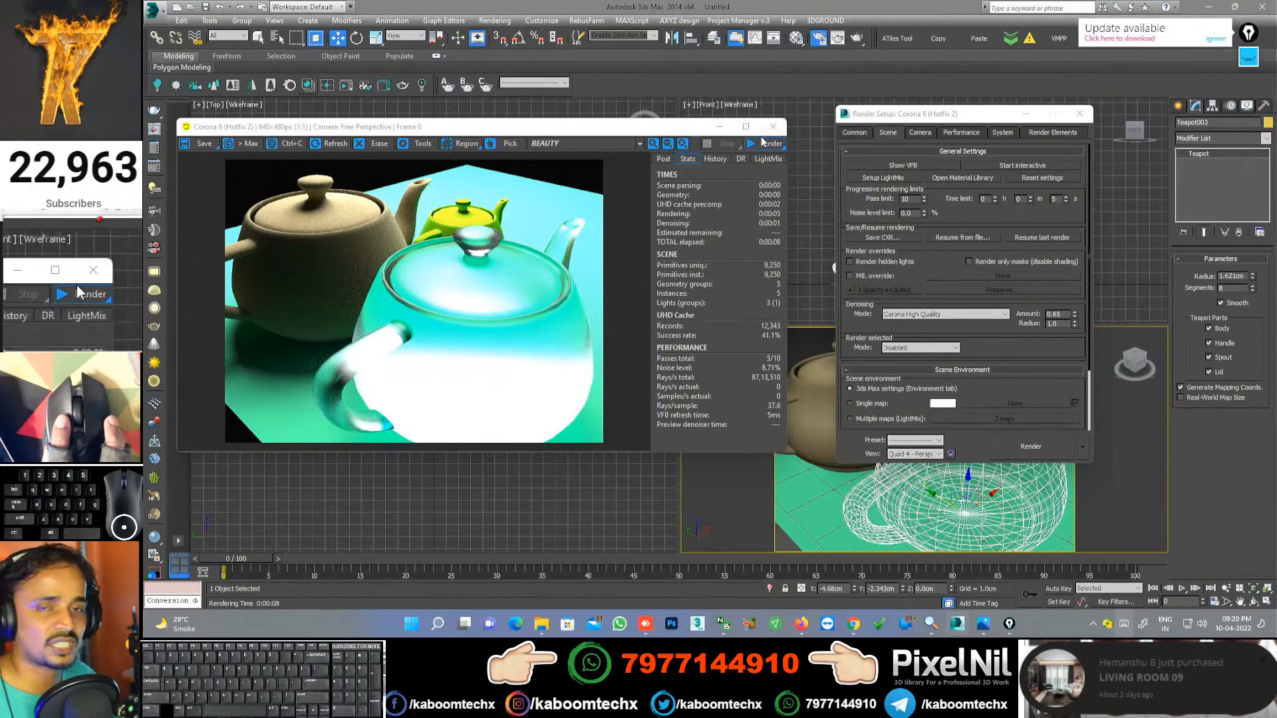
drag(1062, 199, 1034, 199)
text(0)
key(Return)
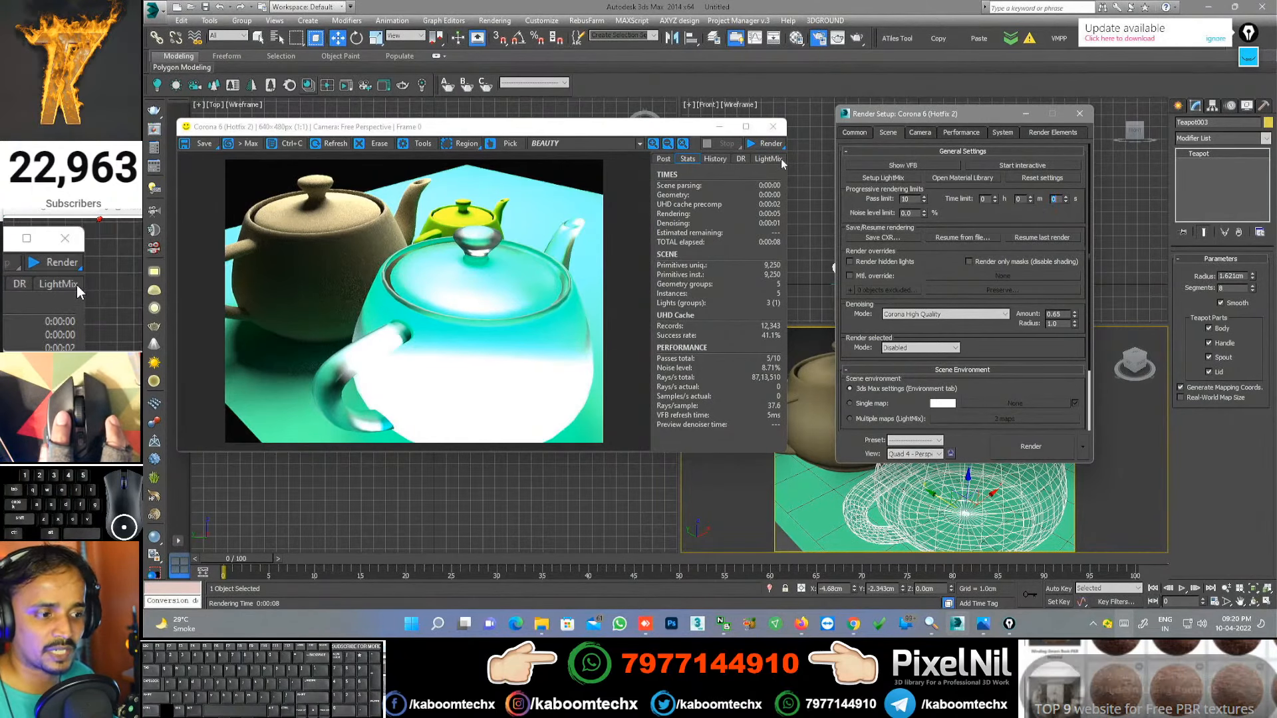
click(768, 144)
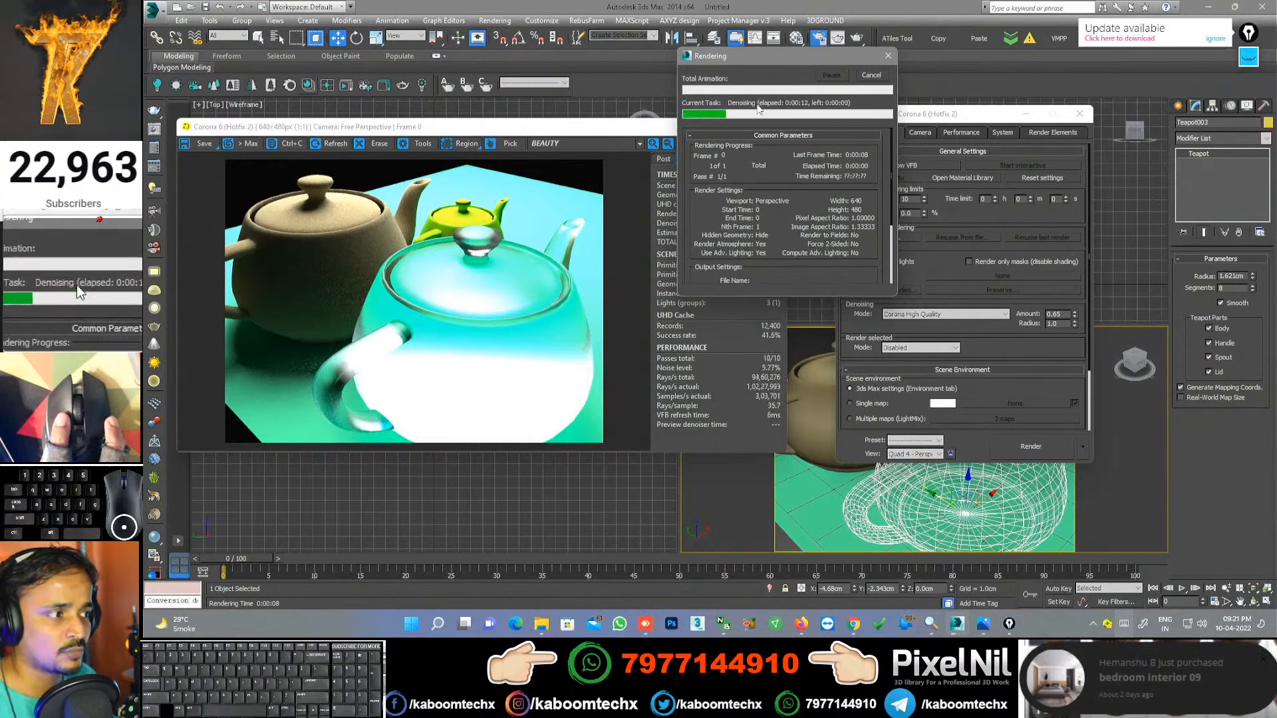
scroll(345, 265, up, 3)
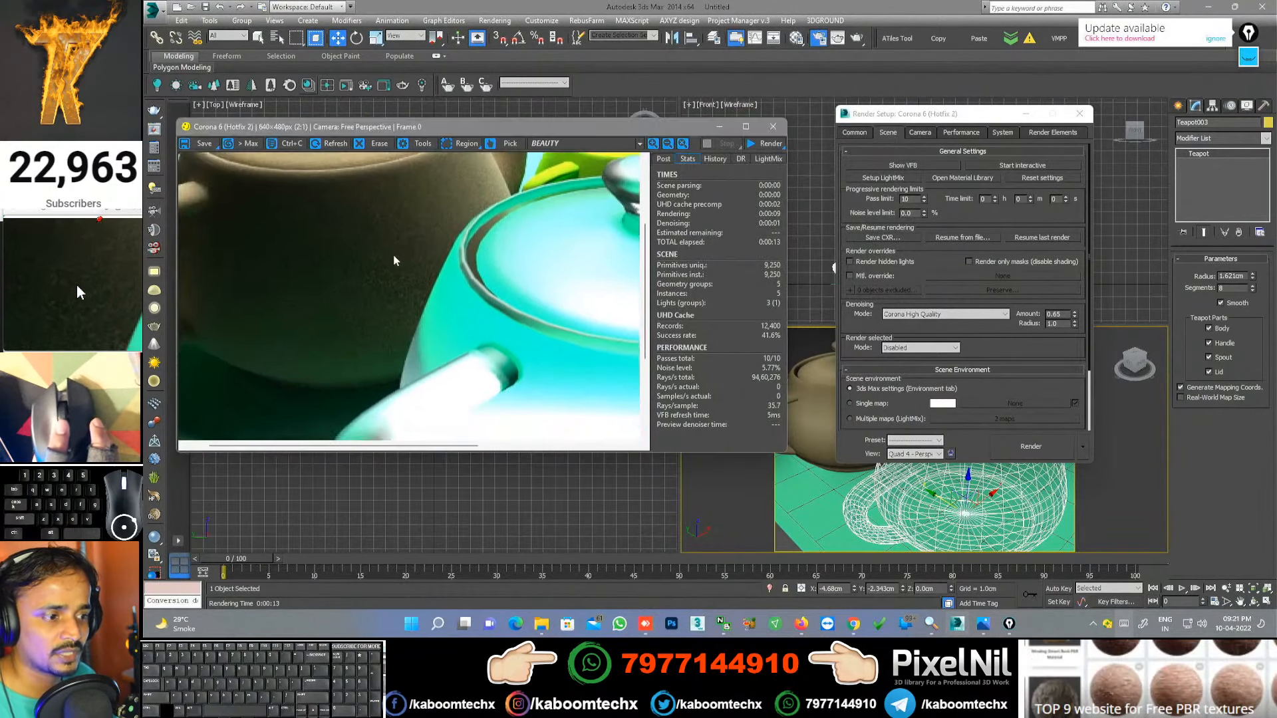
scroll(395, 257, up, 1)
scroll(395, 346, down, 2)
scroll(395, 347, up, 1)
middle_drag(403, 330, 409, 316)
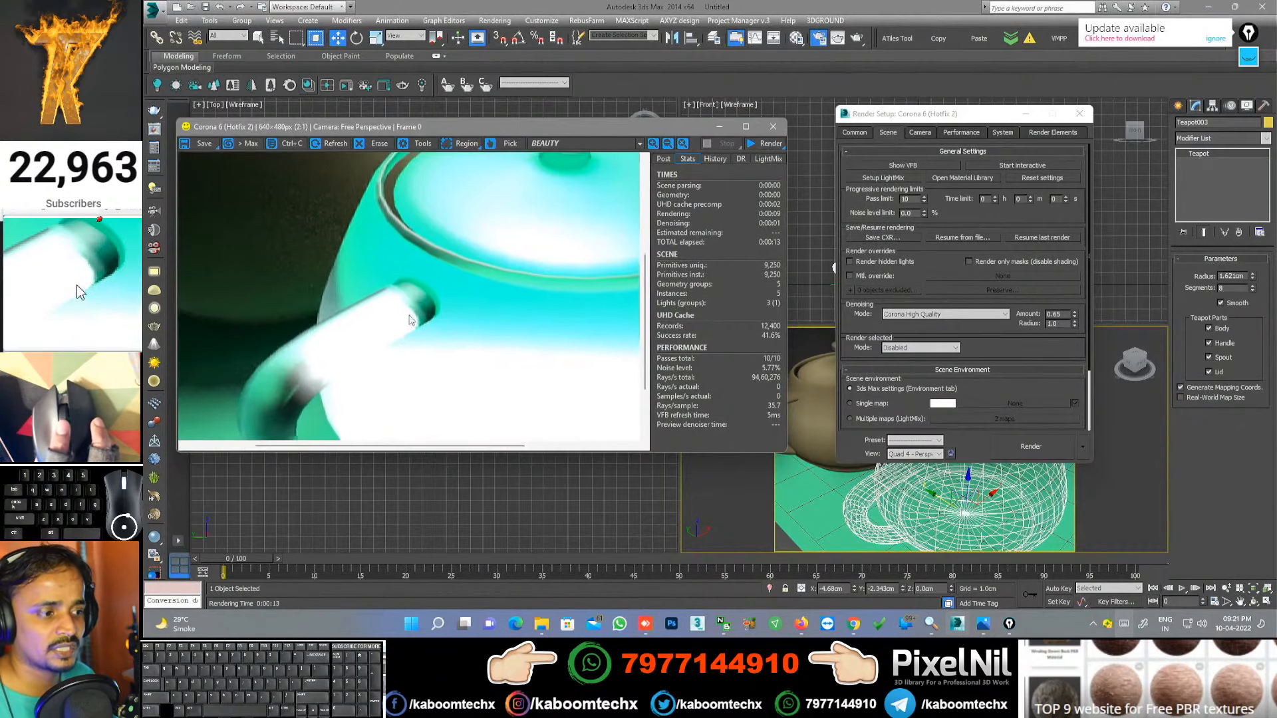
scroll(410, 320, down, 2)
scroll(425, 297, up, 2)
middle_drag(328, 279, 401, 271)
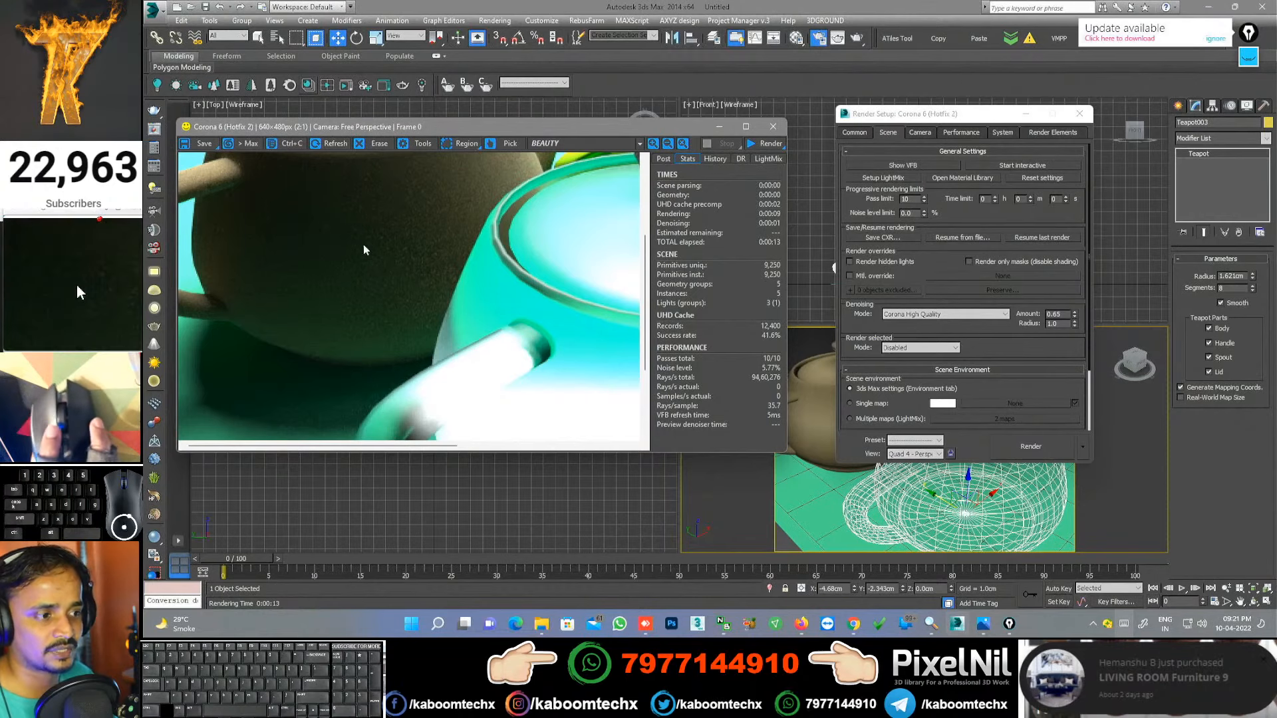
scroll(314, 273, down, 1)
scroll(306, 274, up, 1)
middle_drag(305, 273, 317, 263)
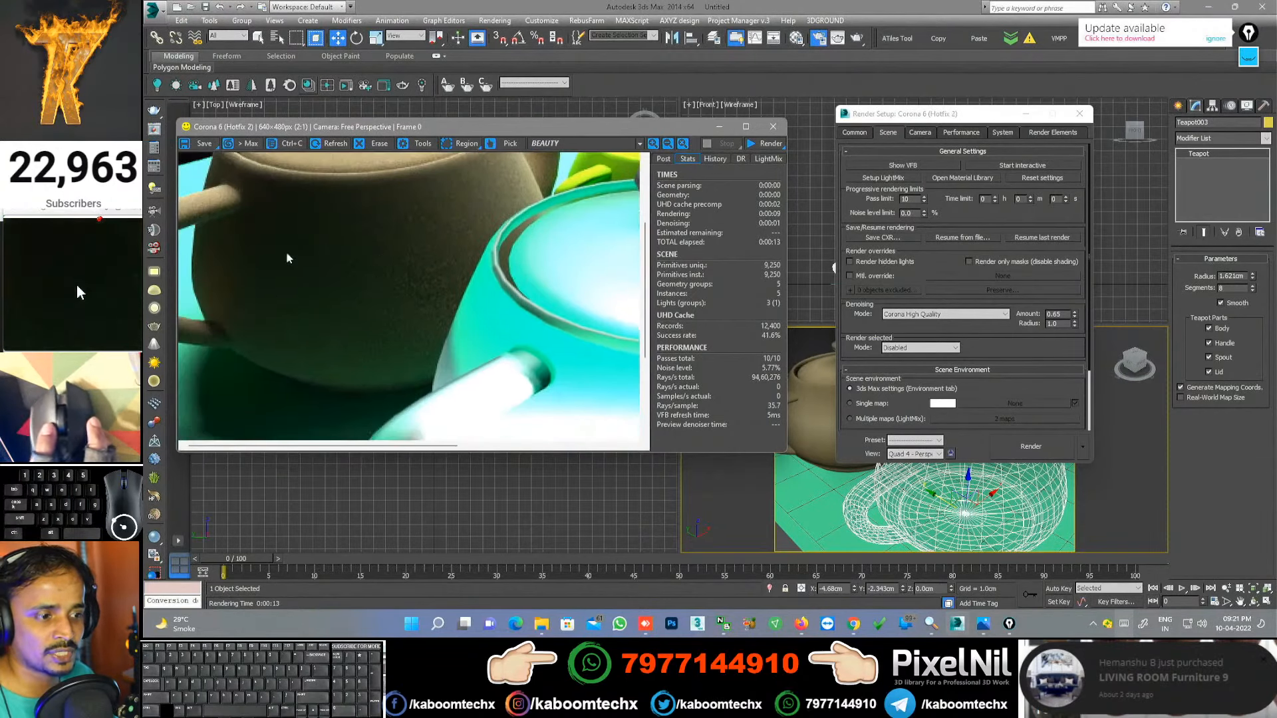
scroll(413, 291, down, 2)
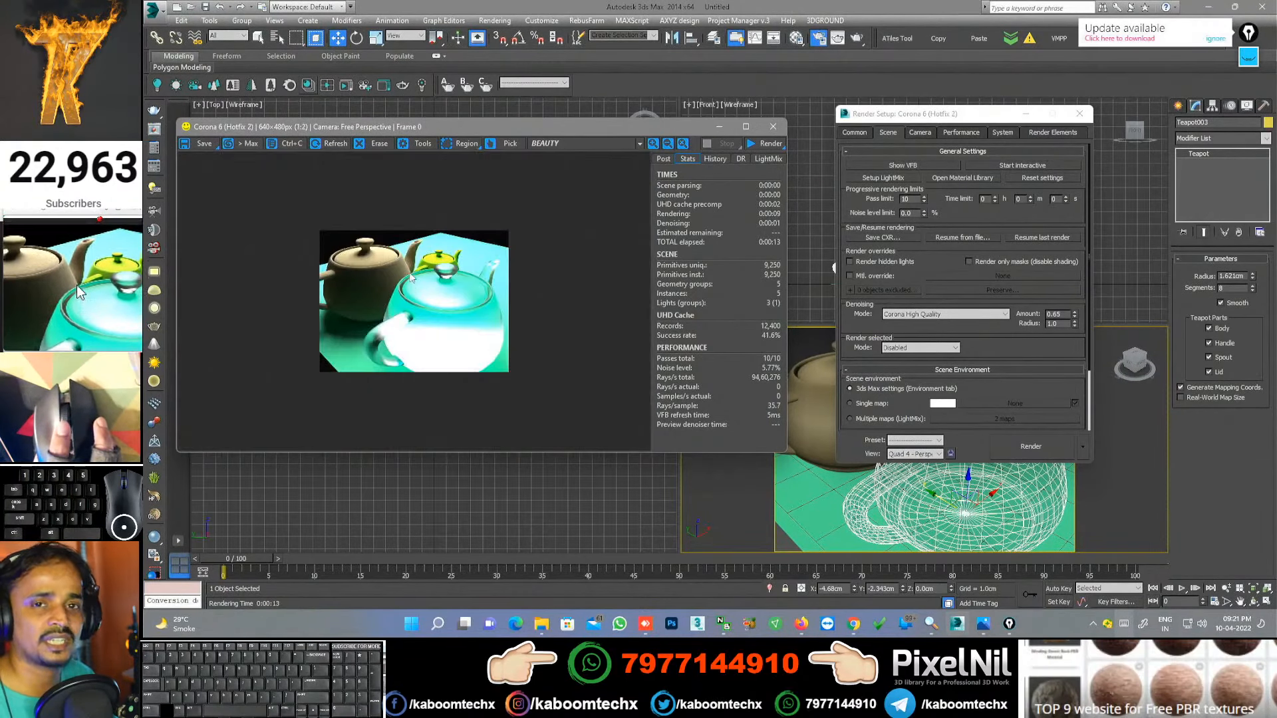
click(907, 198)
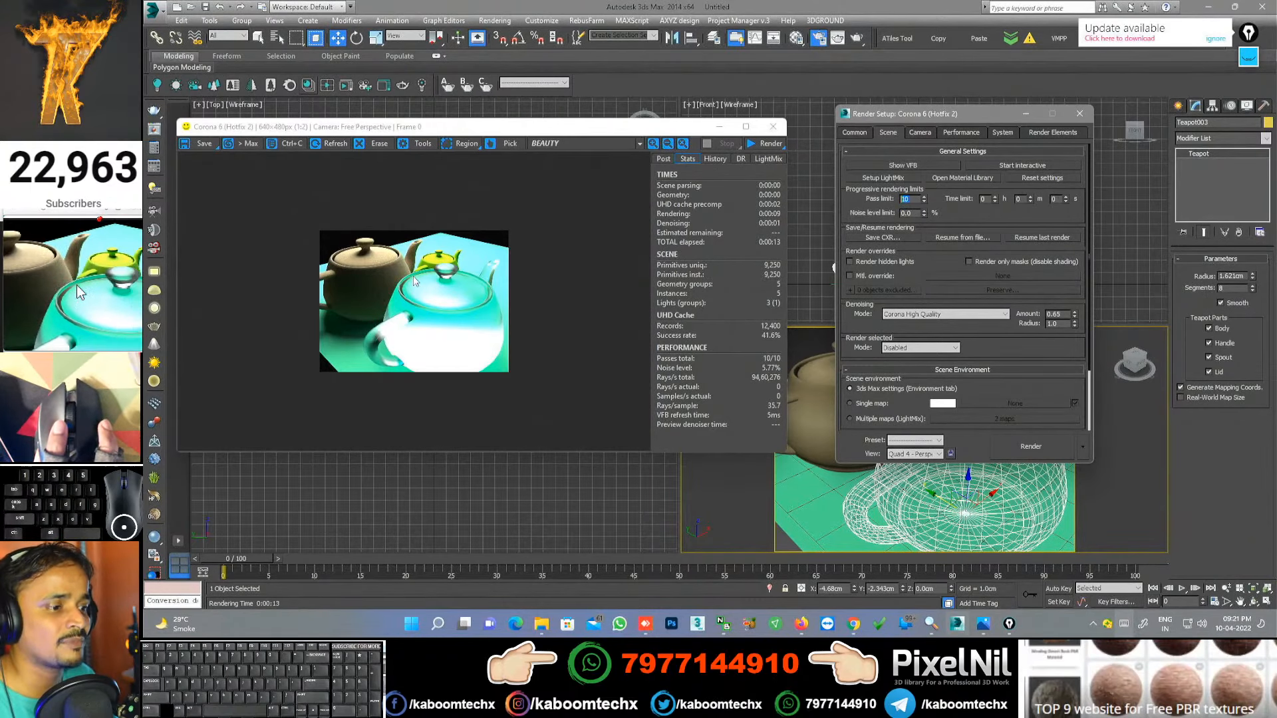
Step: Lock the image aspect, set output width to 2000 (height 1500), and render at that size
click(855, 133)
click(954, 326)
drag(936, 300, 876, 291)
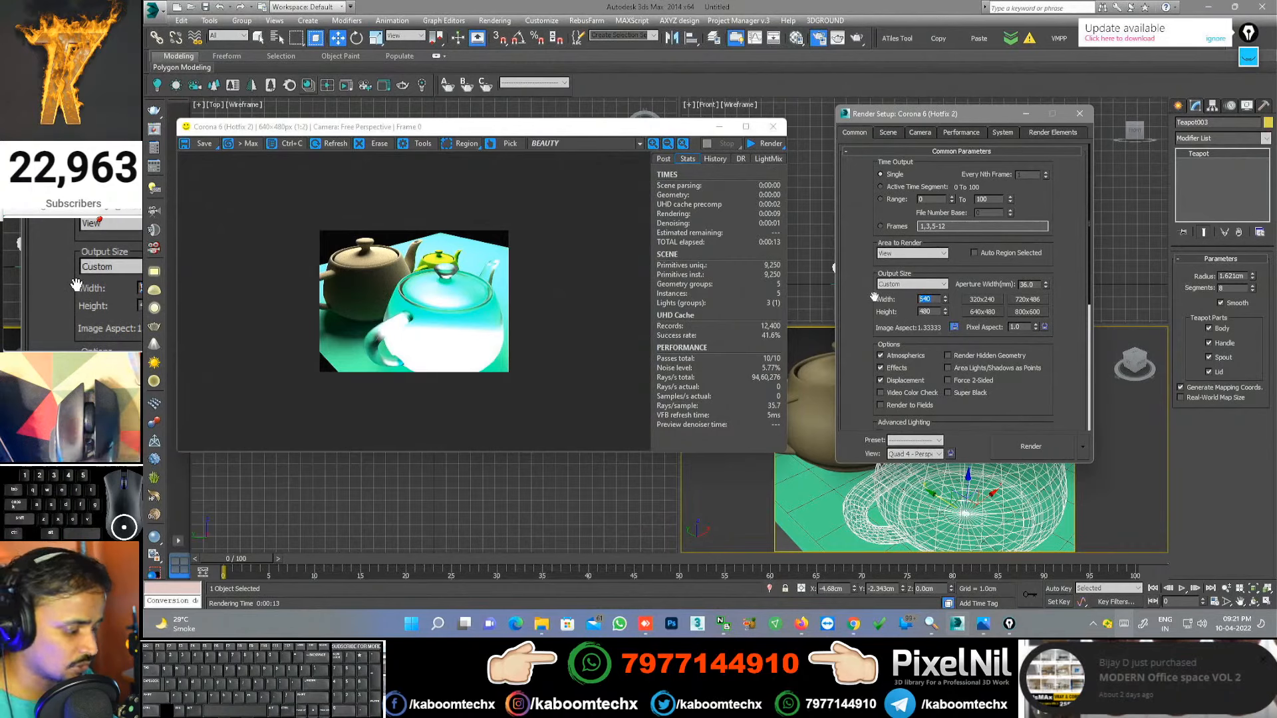
text(1)
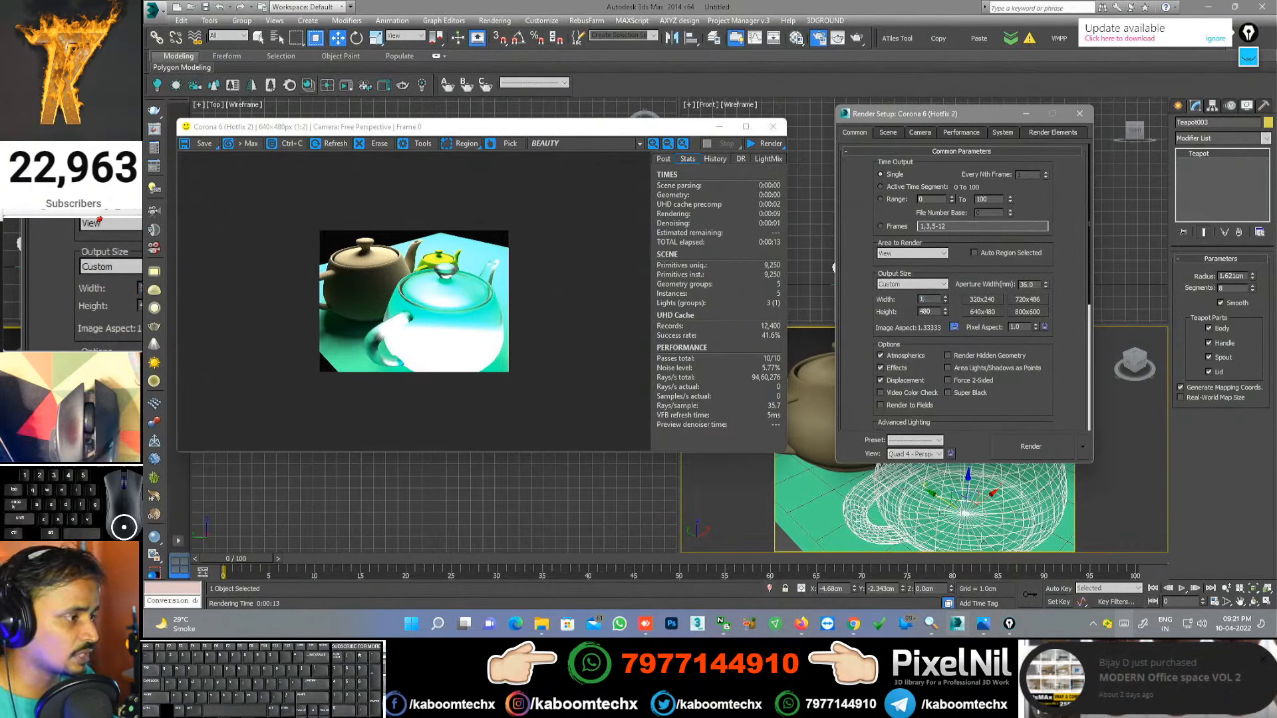
key(BackSpace)
text(2000)
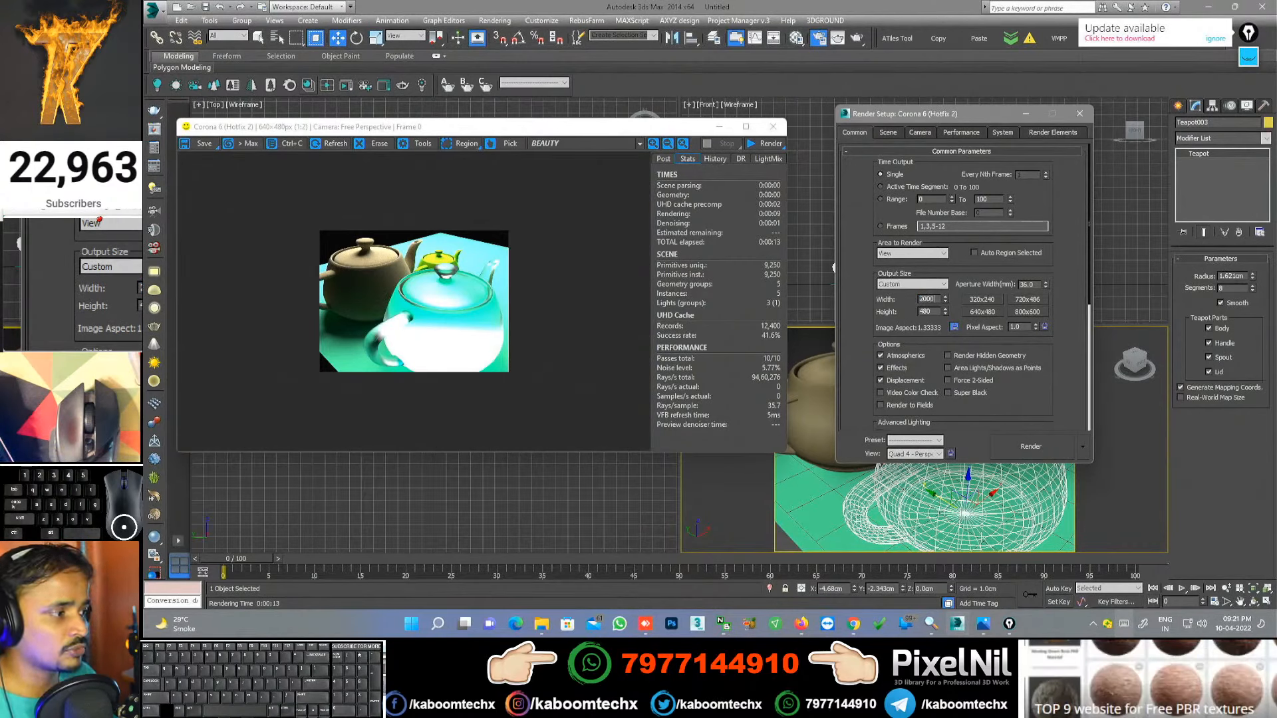
key(Return)
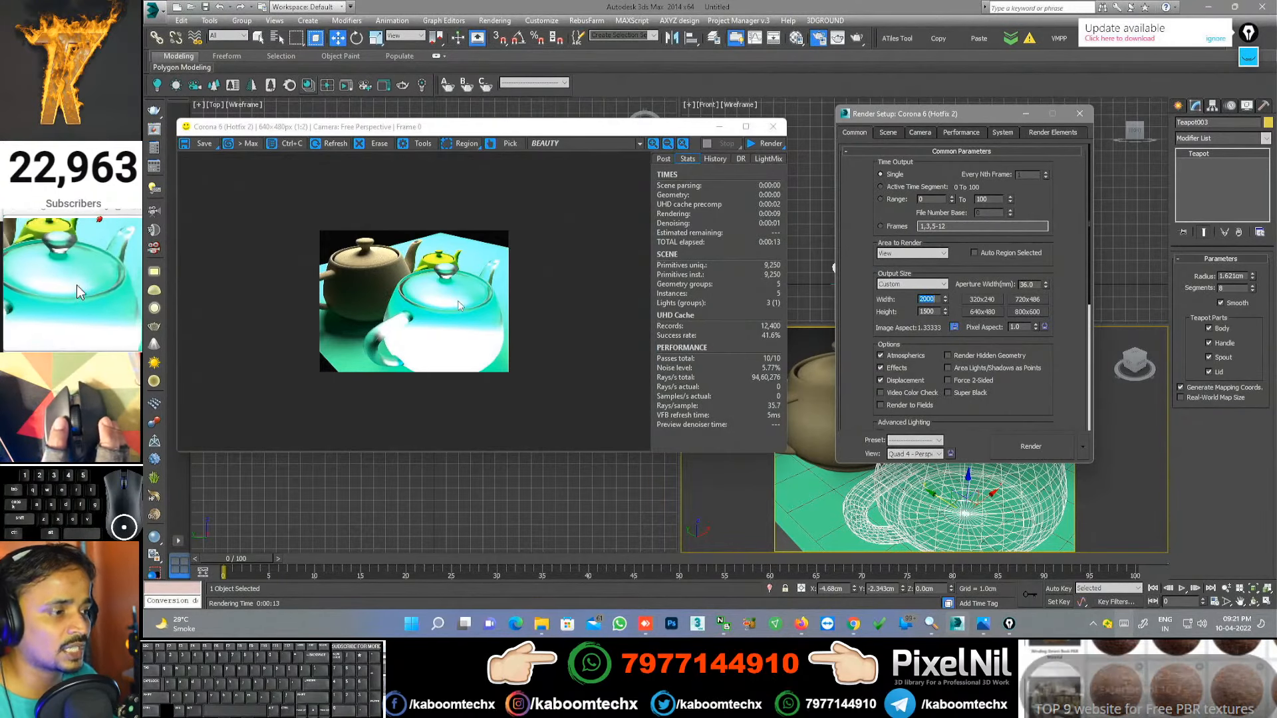
click(1024, 449)
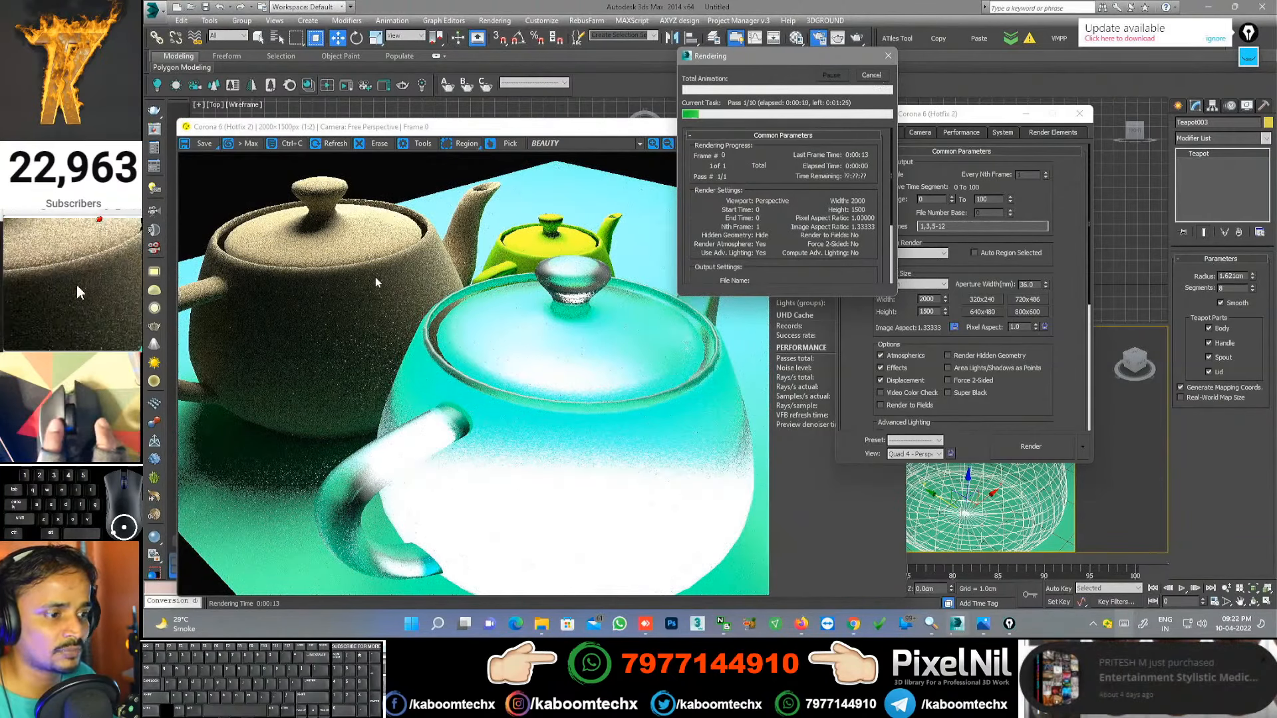
Step: Cancel the running render, set the Scene time limit to 10 seconds, and render again
click(873, 77)
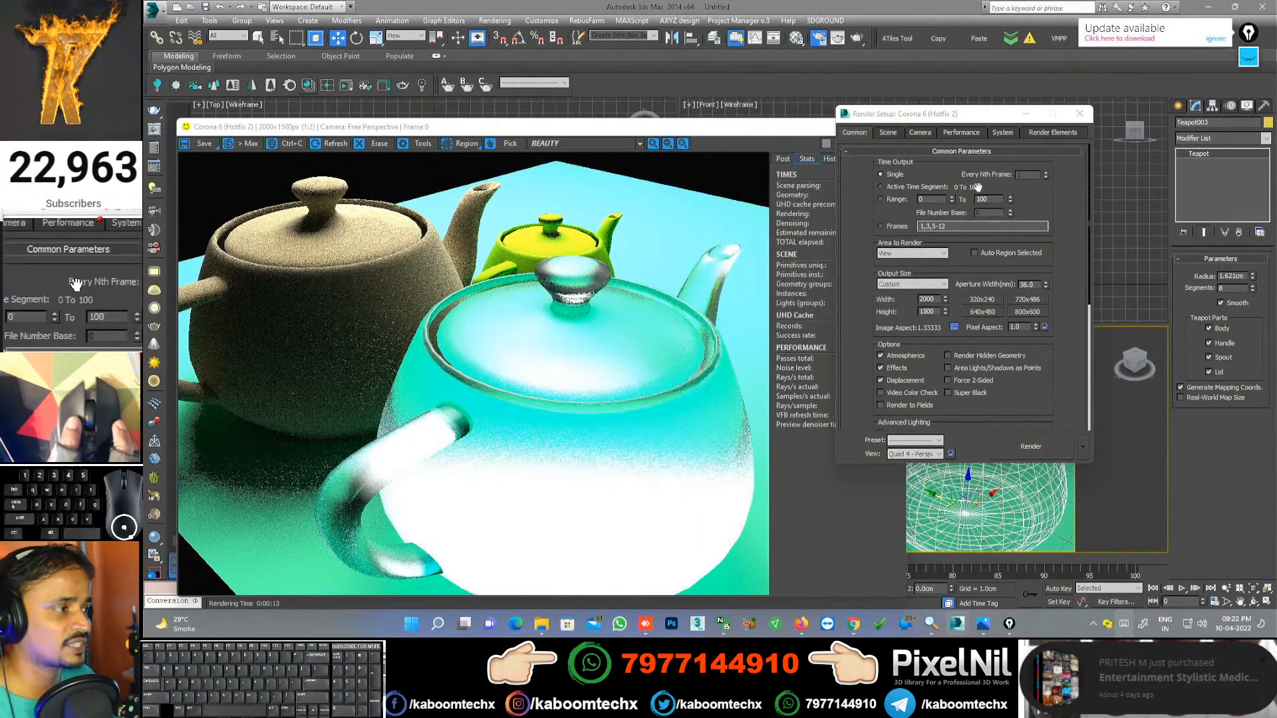
click(890, 132)
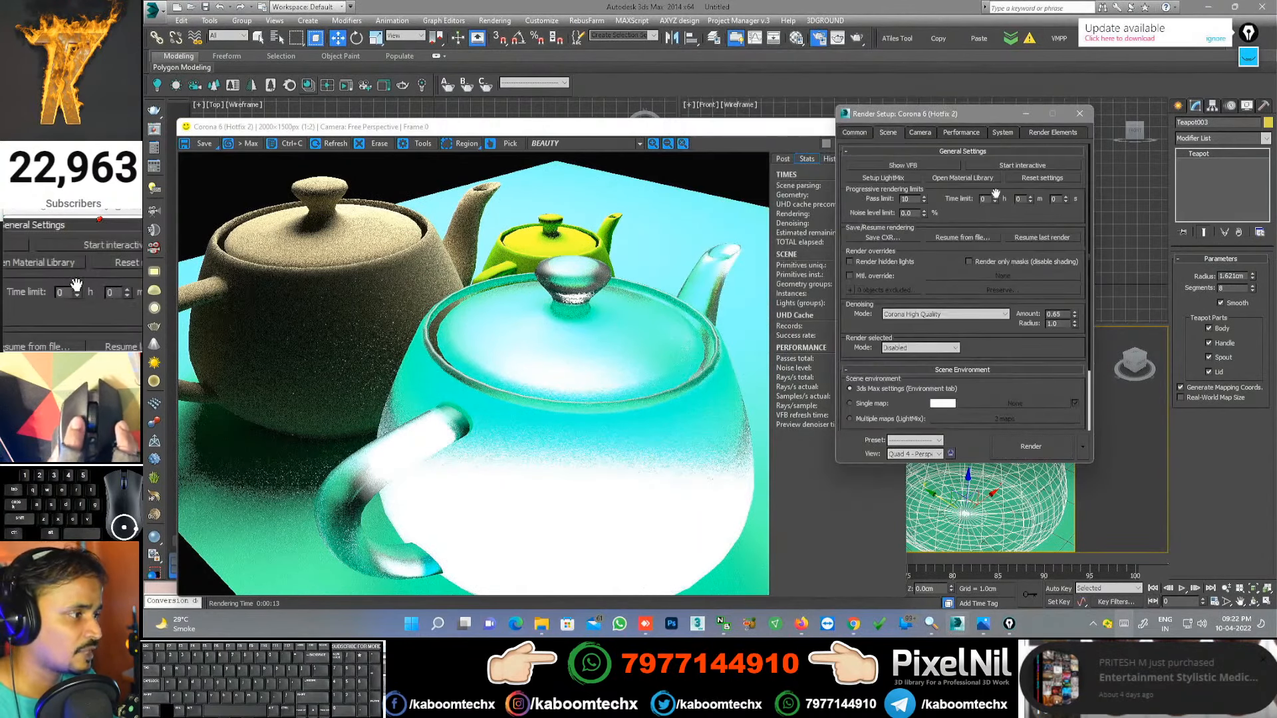
text(10)
click(1036, 452)
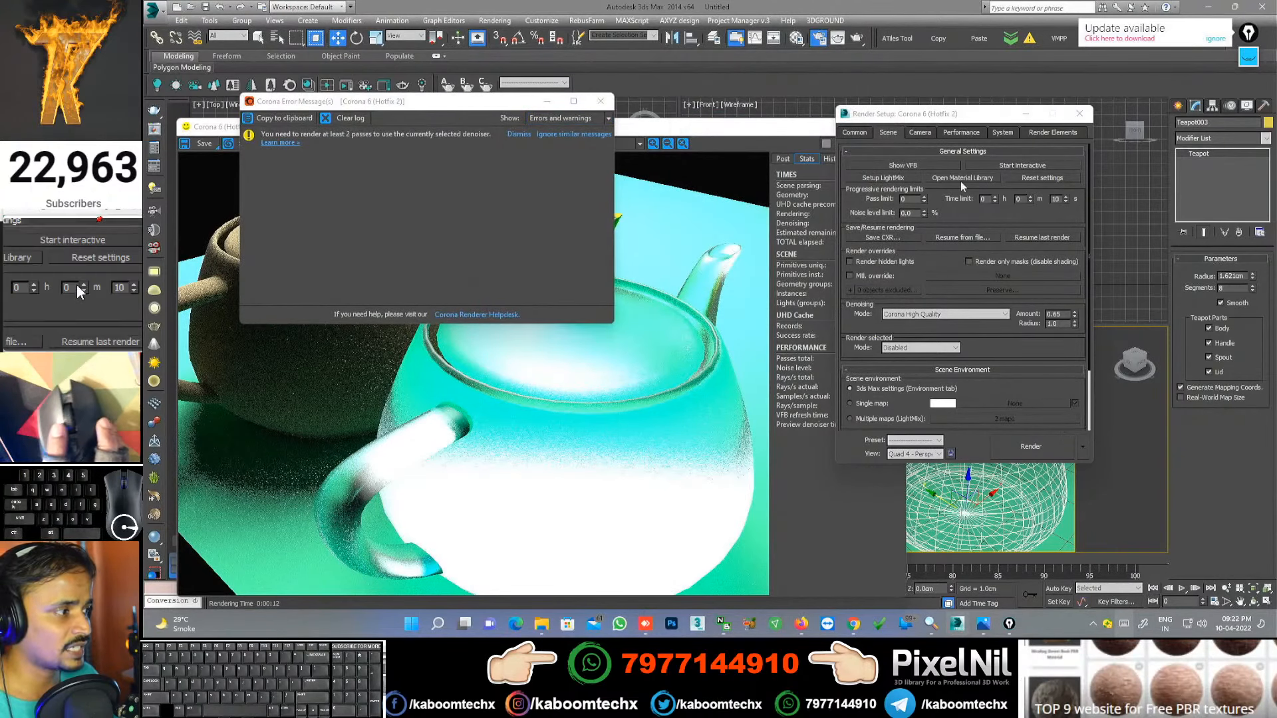
Step: Reset the time limit seconds to 0 and check the pass and time limit fields
click(706, 266)
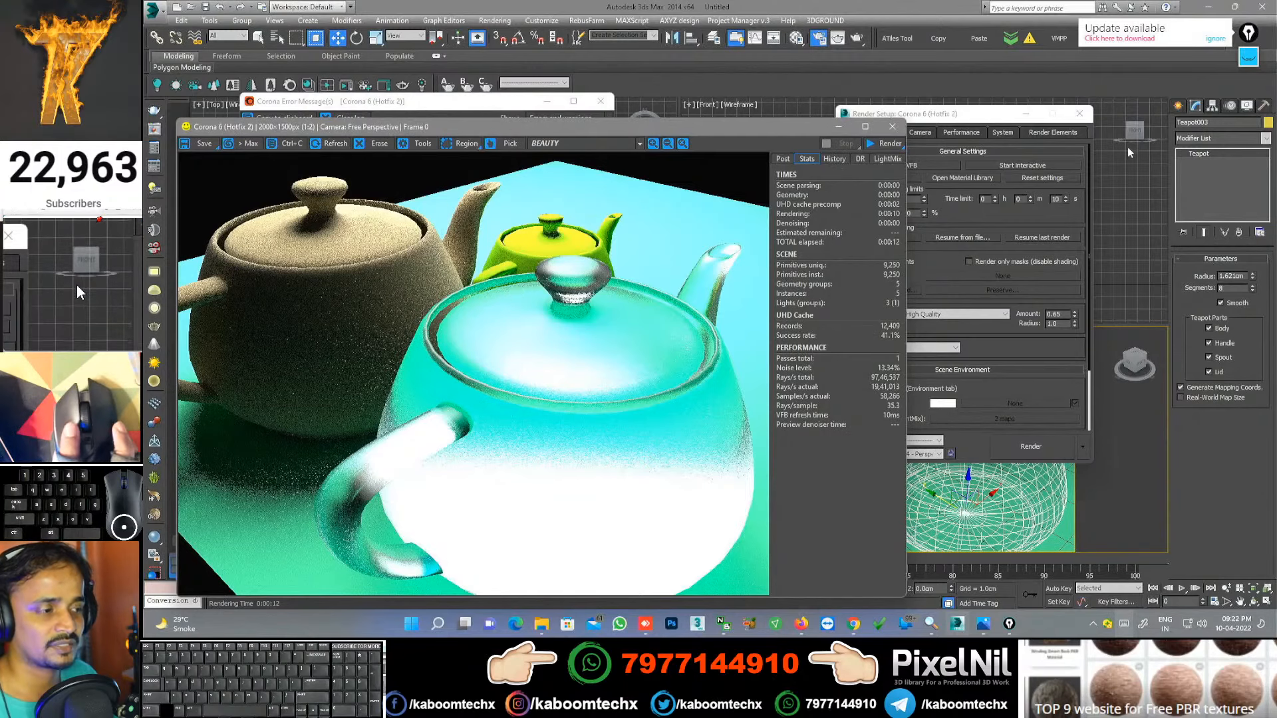
click(1063, 202)
right_click(1064, 201)
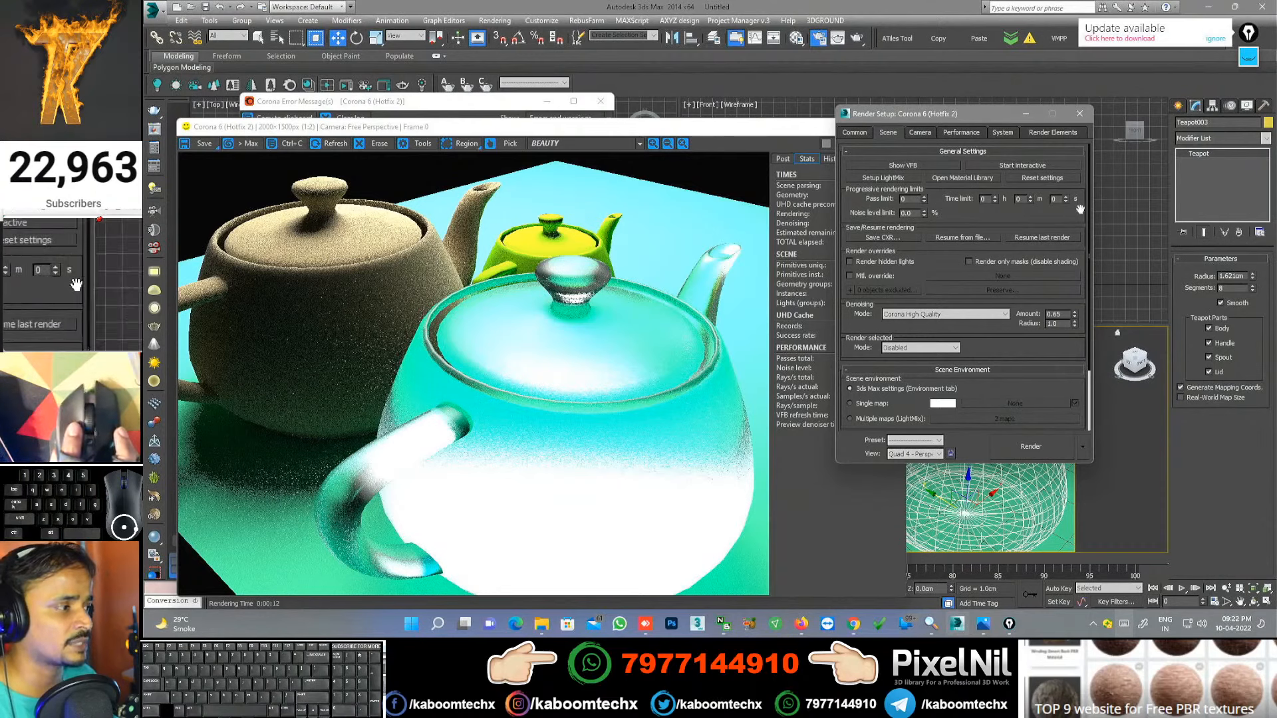
click(906, 199)
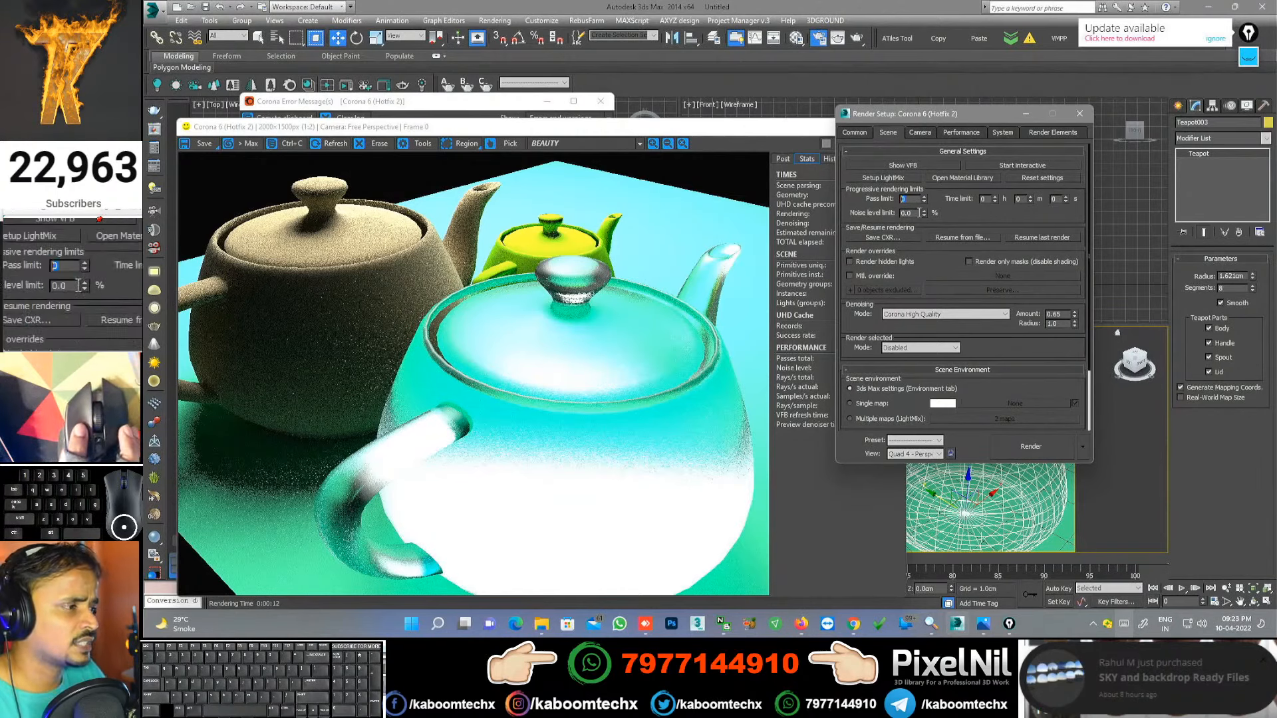
click(1019, 199)
click(989, 199)
key(Tab)
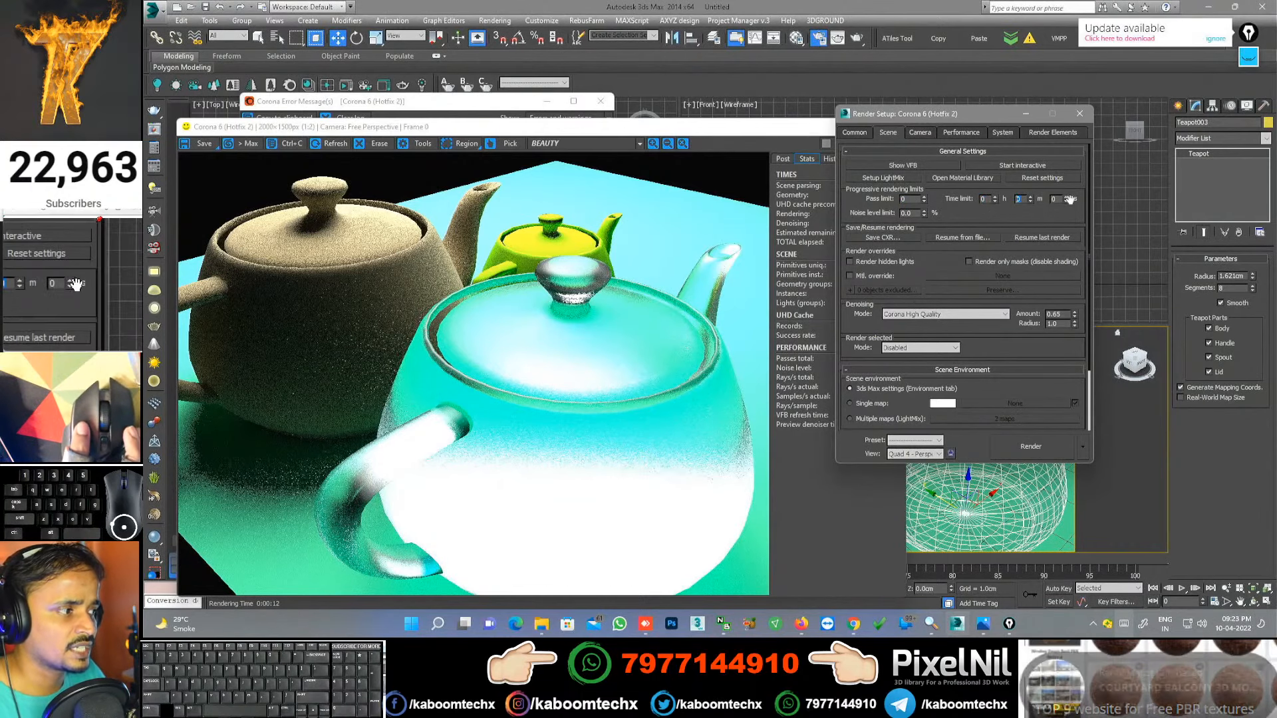
click(1030, 201)
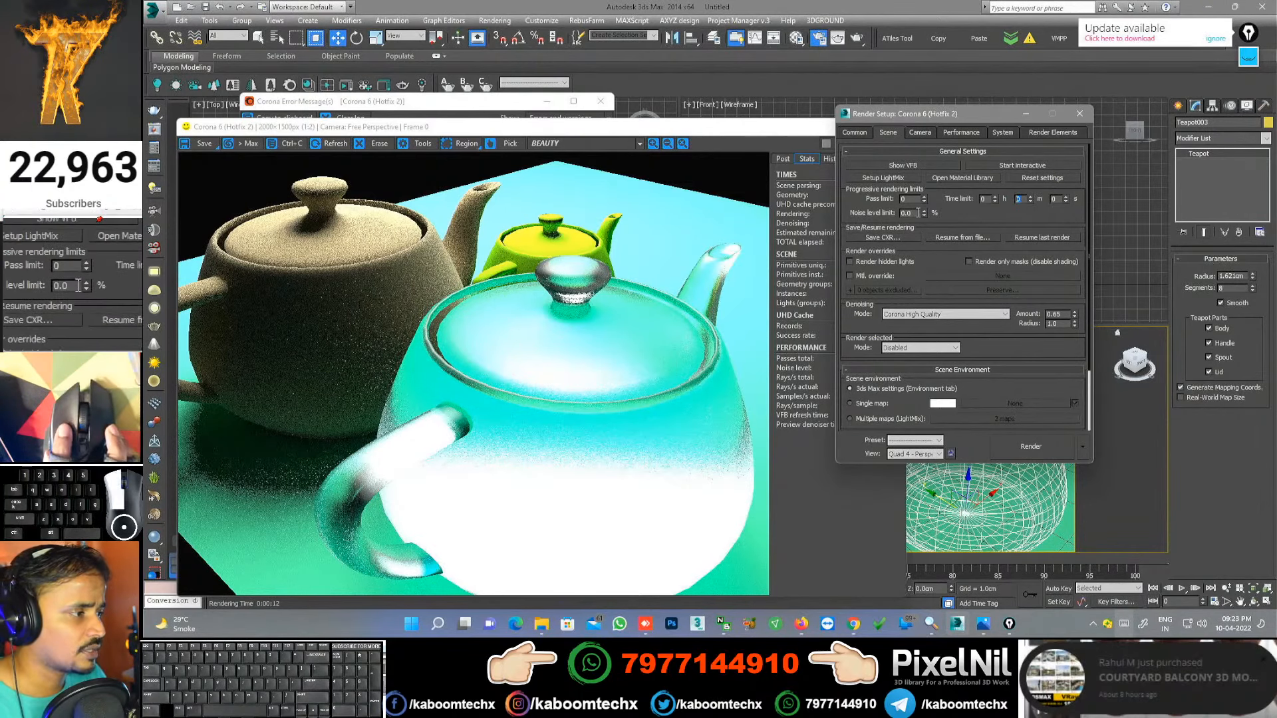
Step: Compare the render statistics against the pass and noise limit settings
click(898, 213)
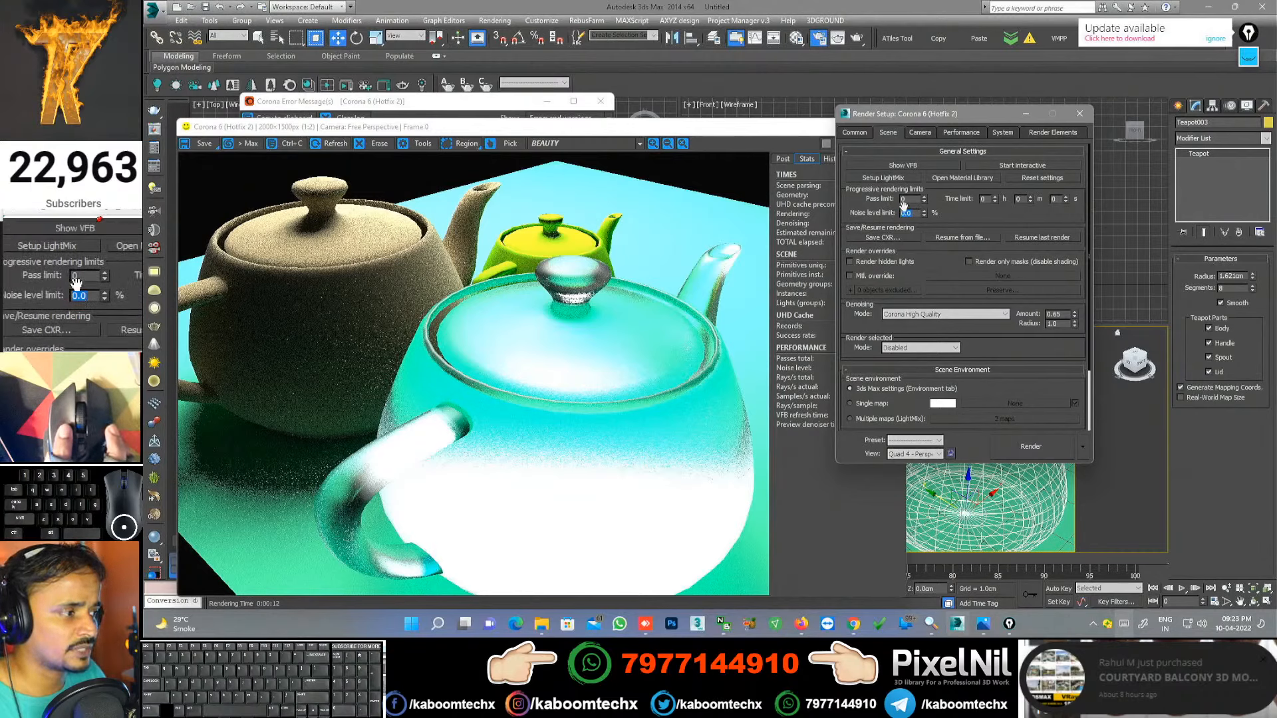
click(901, 199)
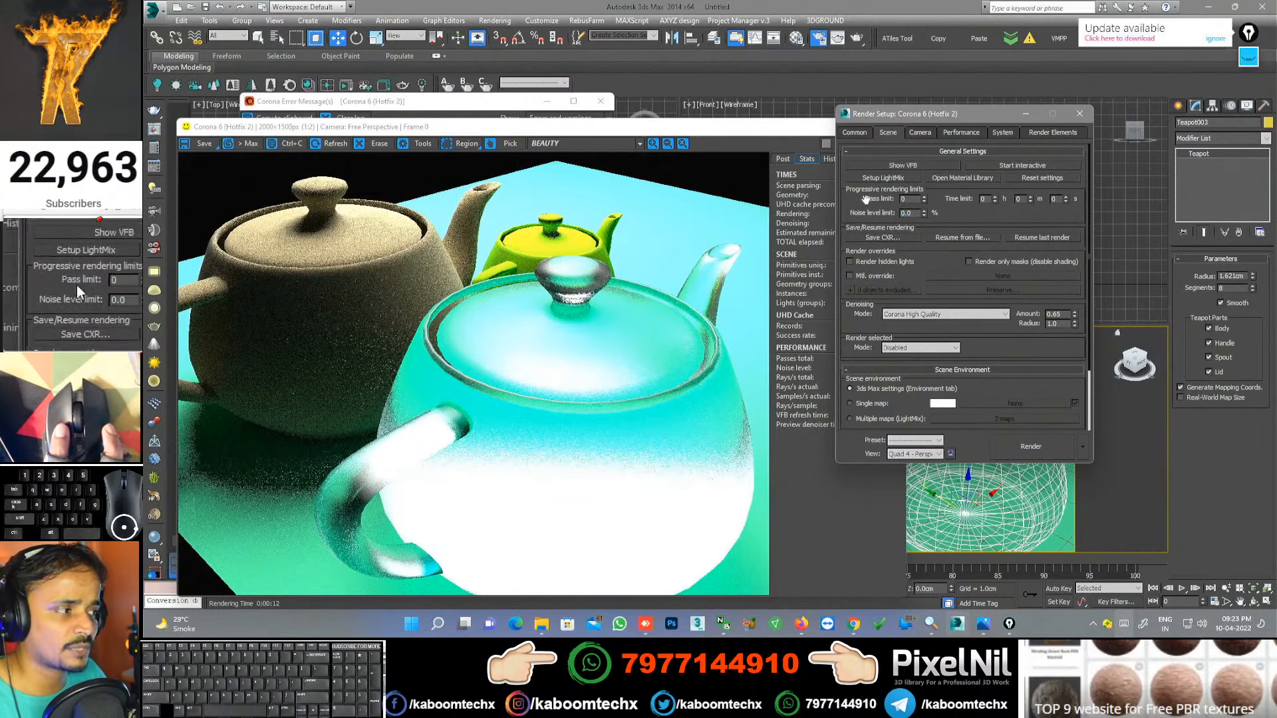
click(816, 267)
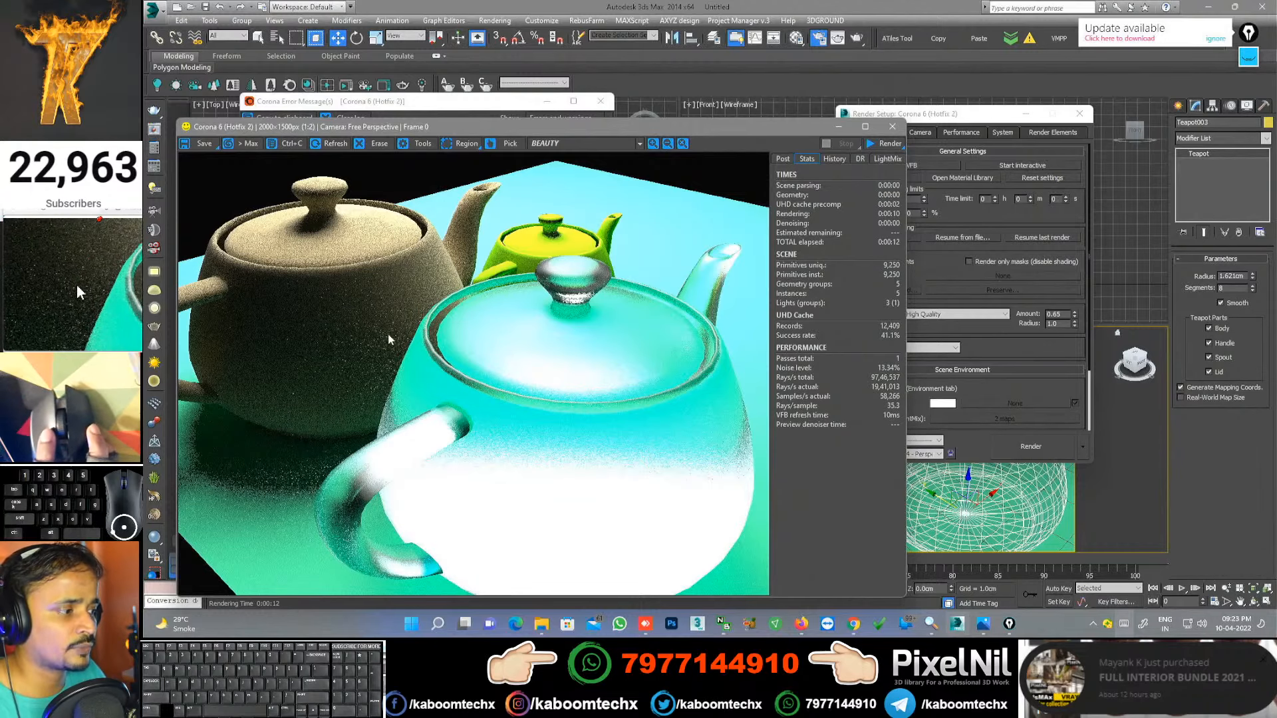
click(908, 231)
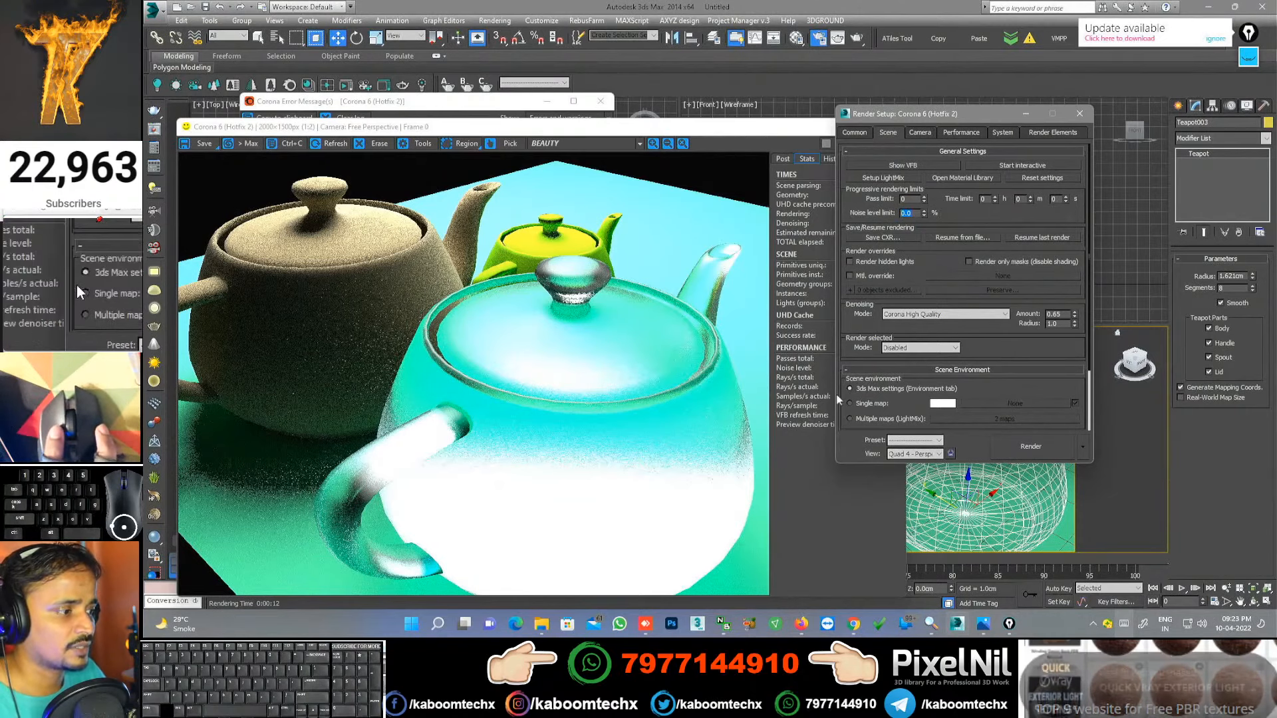
click(804, 383)
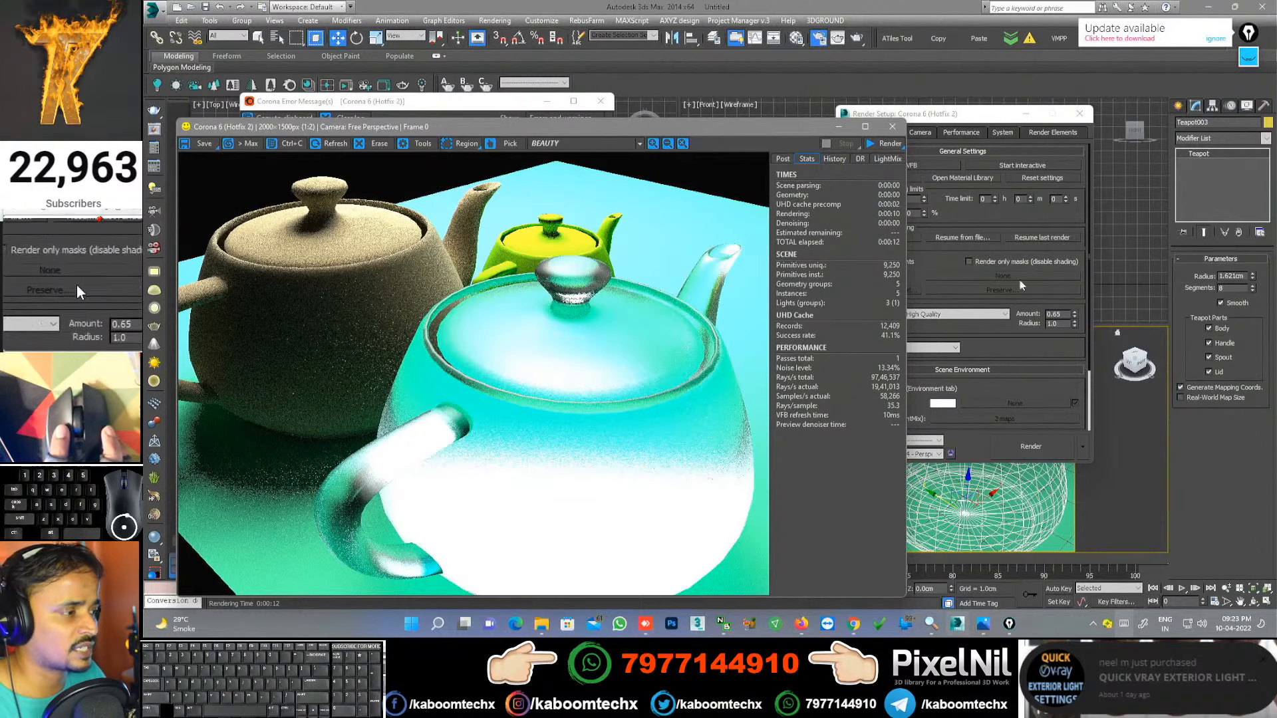
click(923, 222)
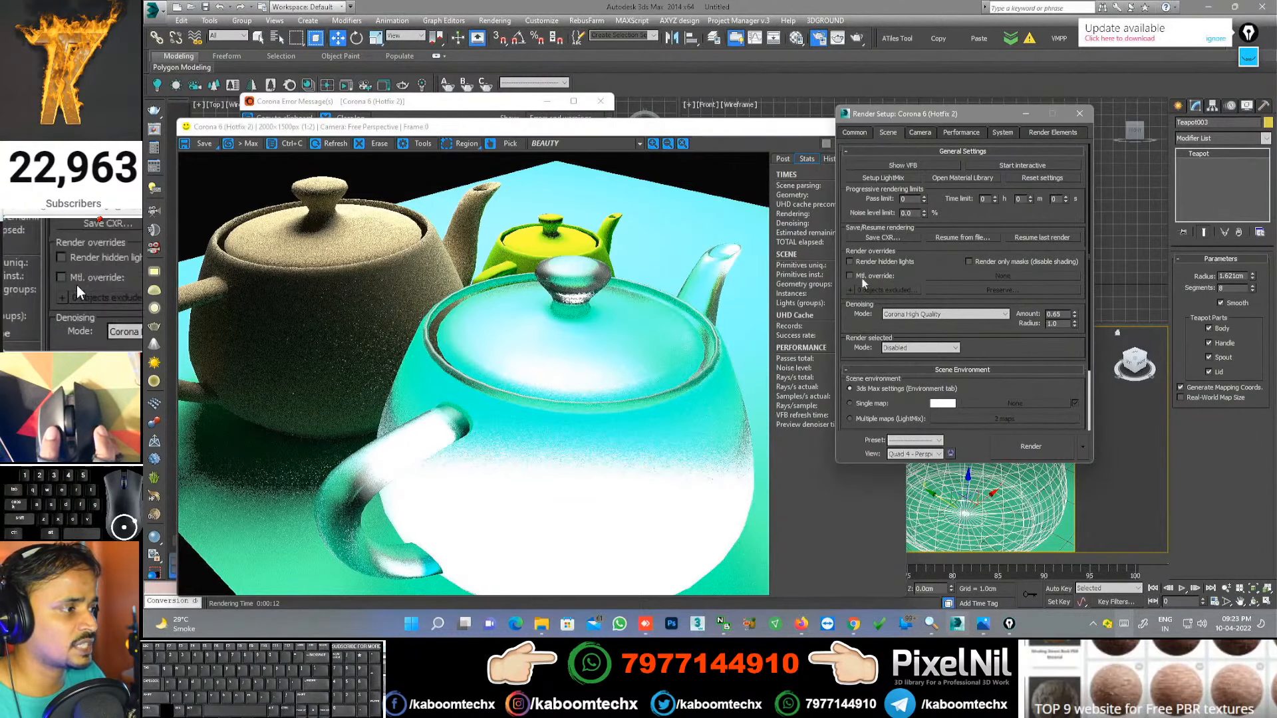
click(829, 285)
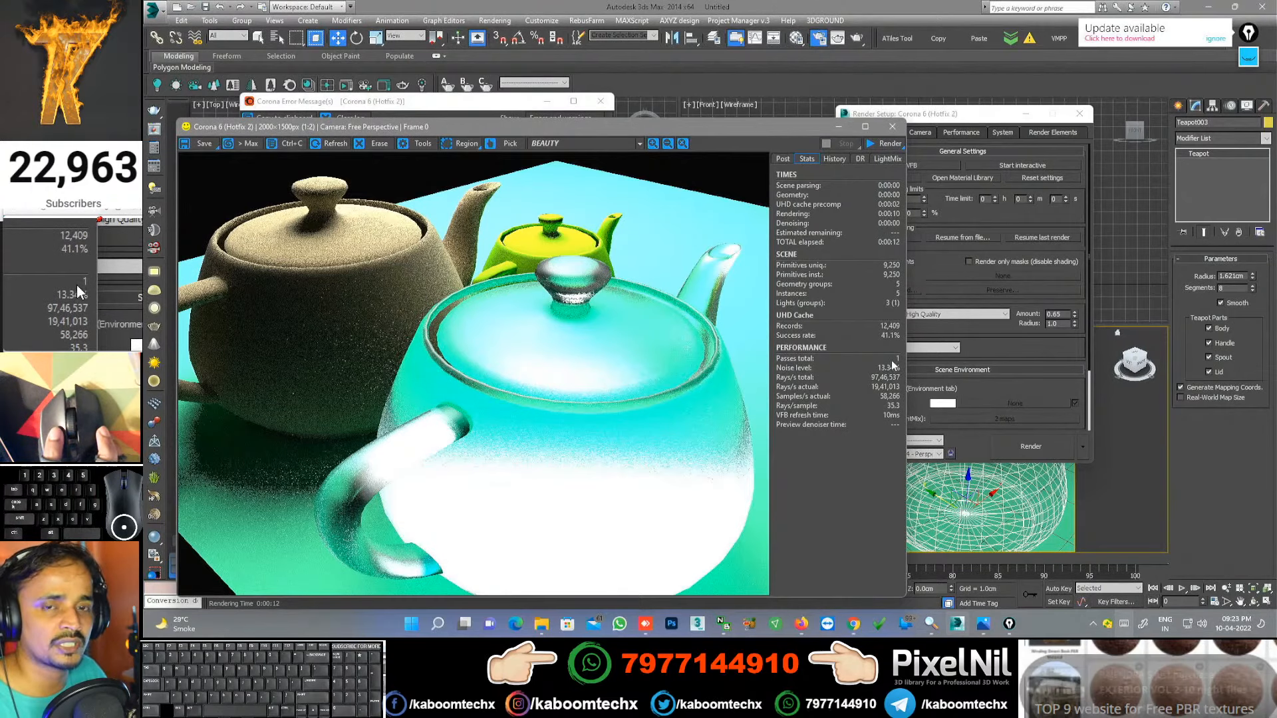
click(969, 212)
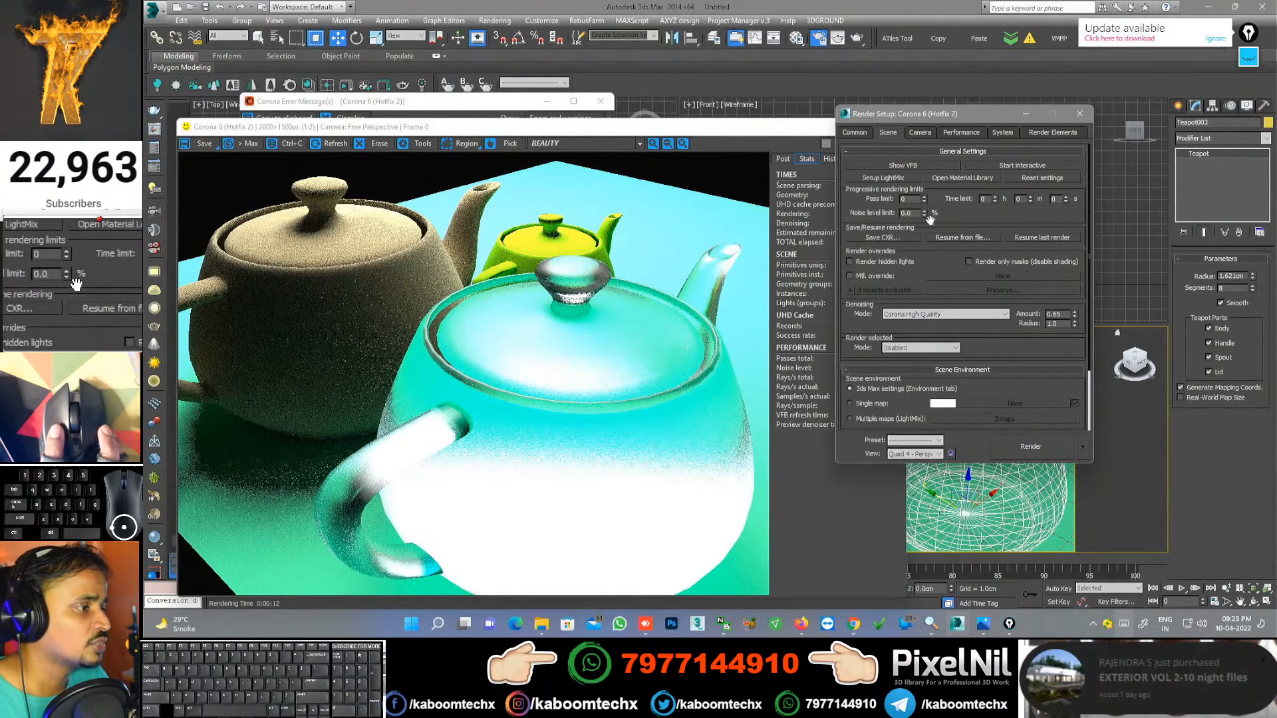
Step: Set the noise level limit to 5 and start a new render from the frame buffer
double_click(912, 213)
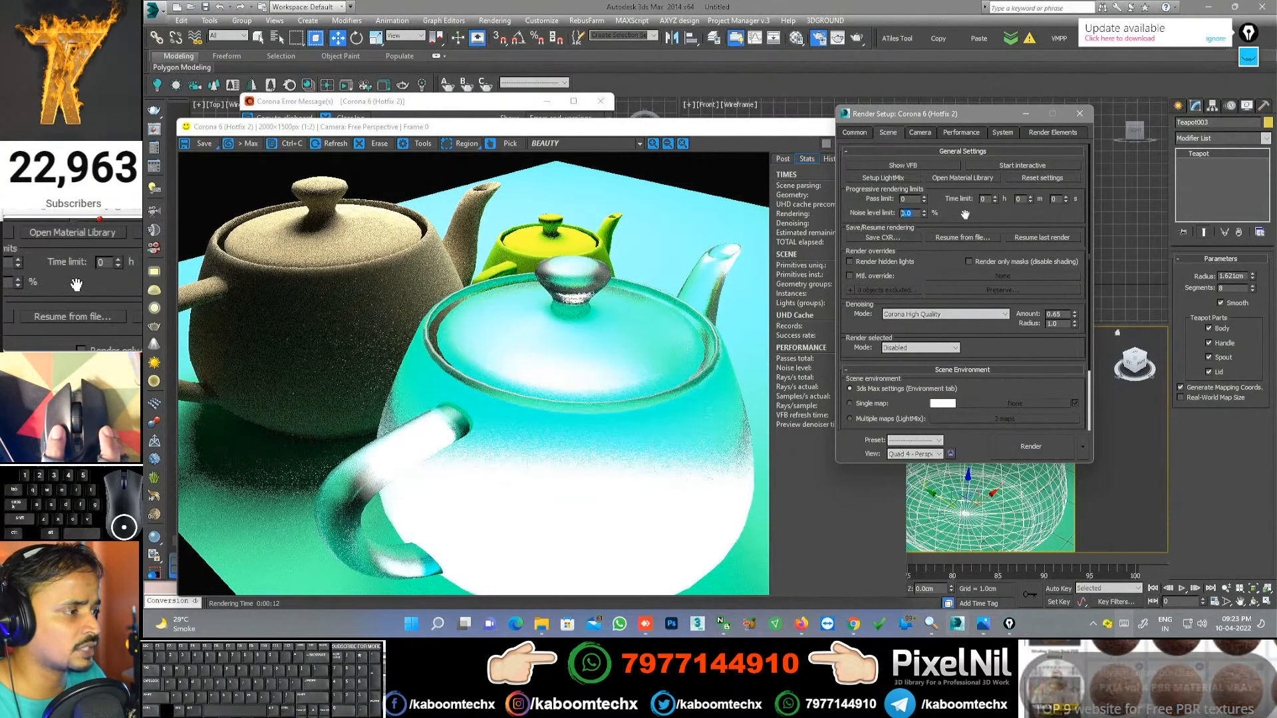
text(5)
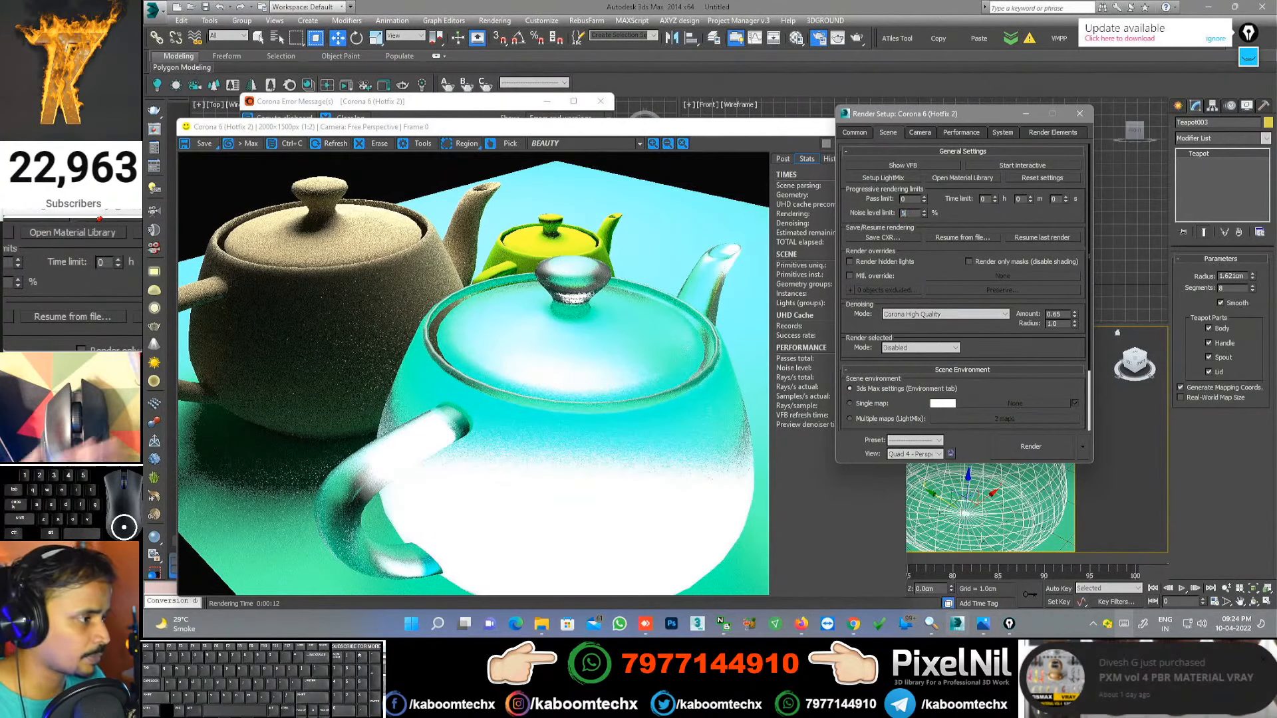
key(Return)
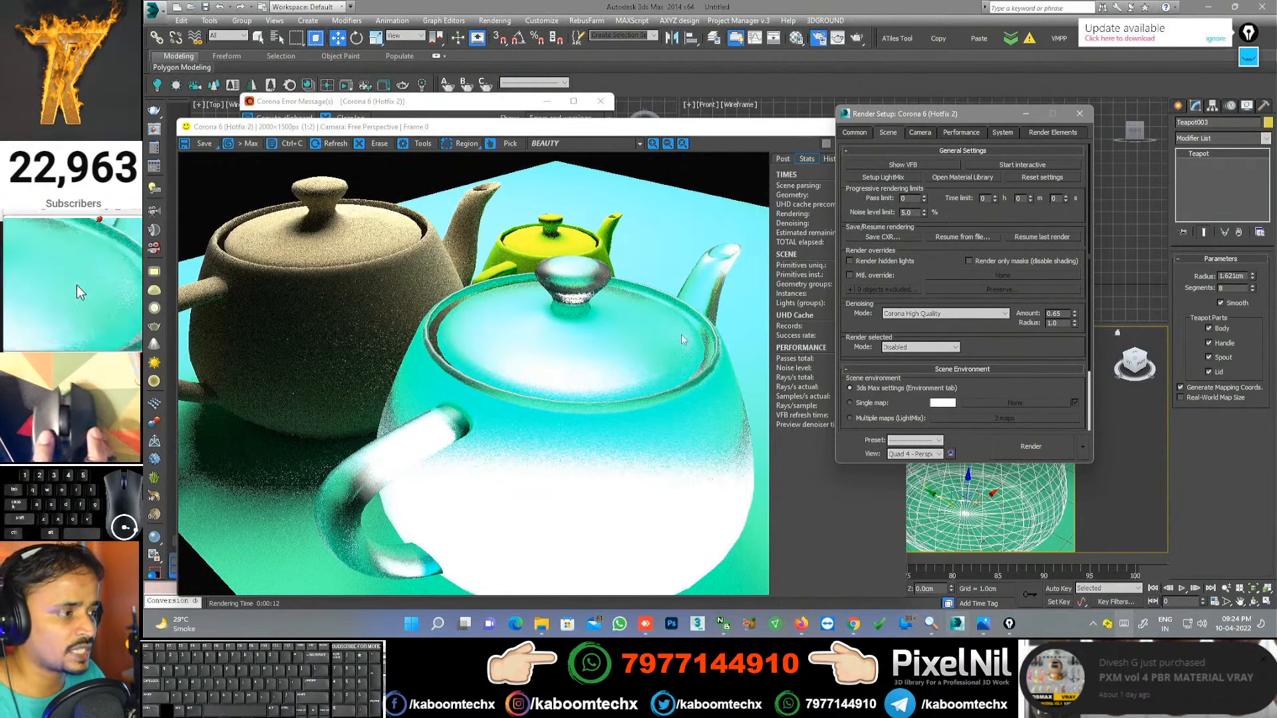
click(813, 352)
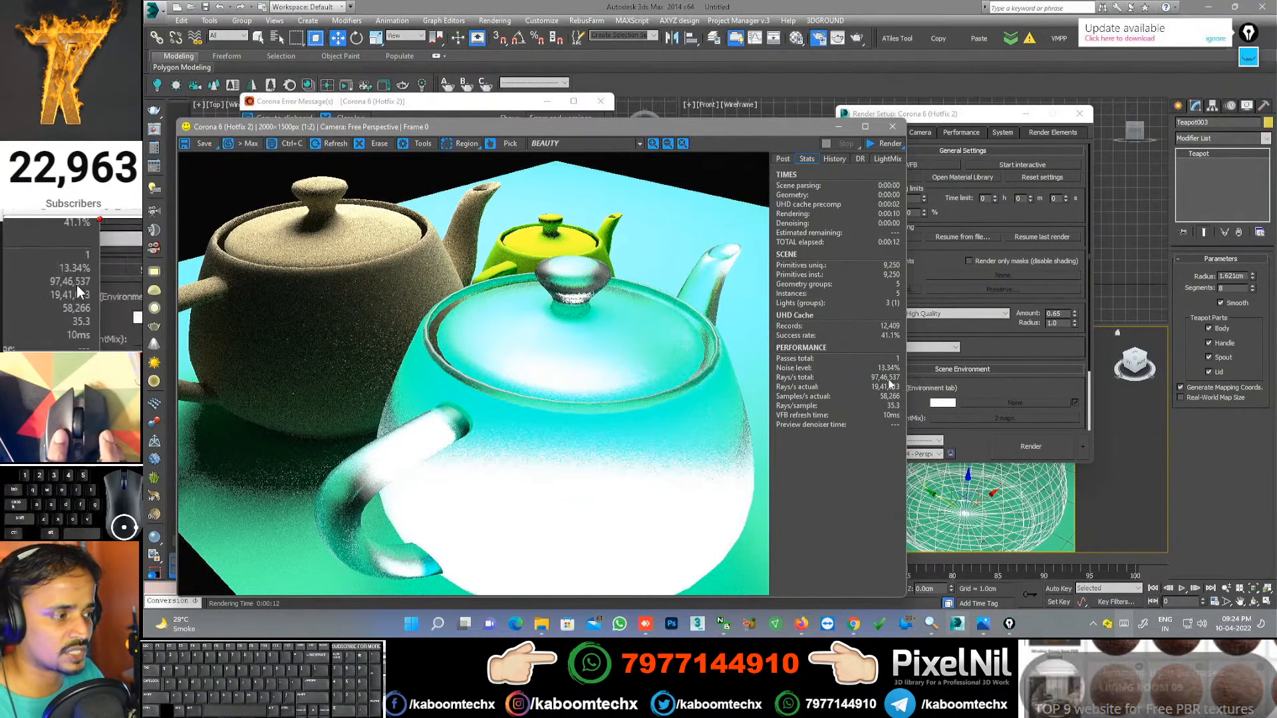
click(944, 220)
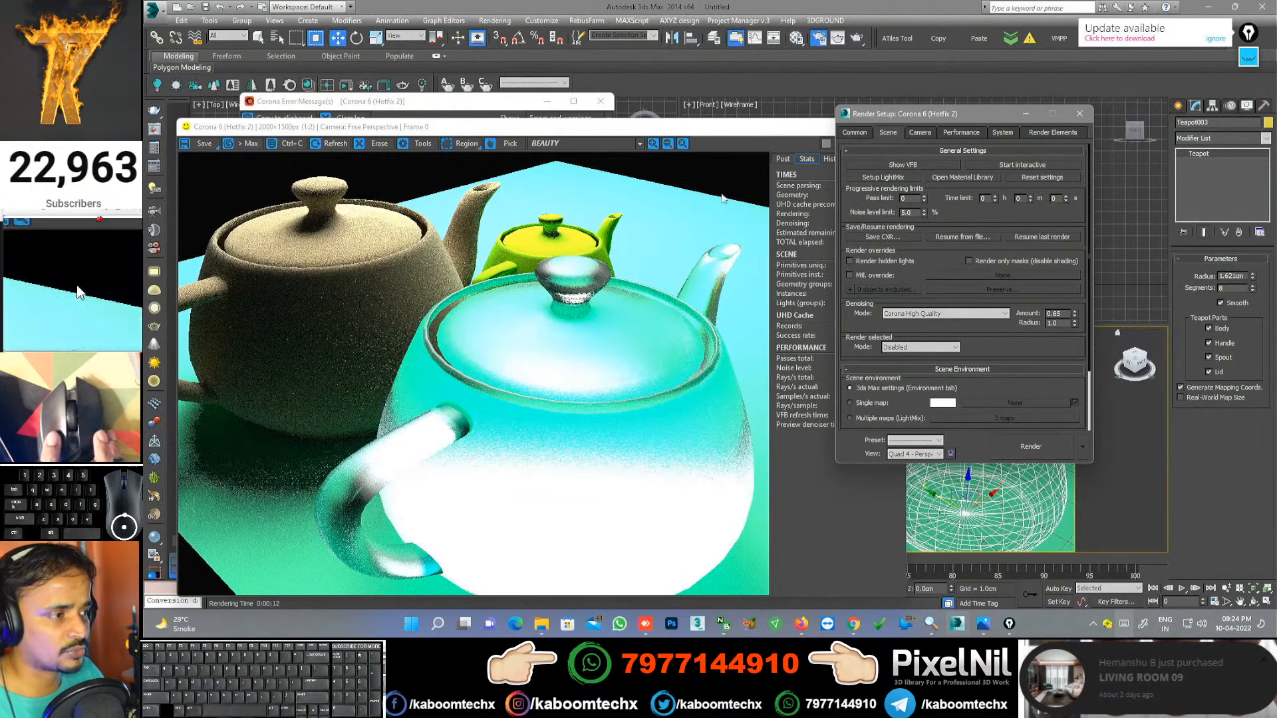
click(732, 140)
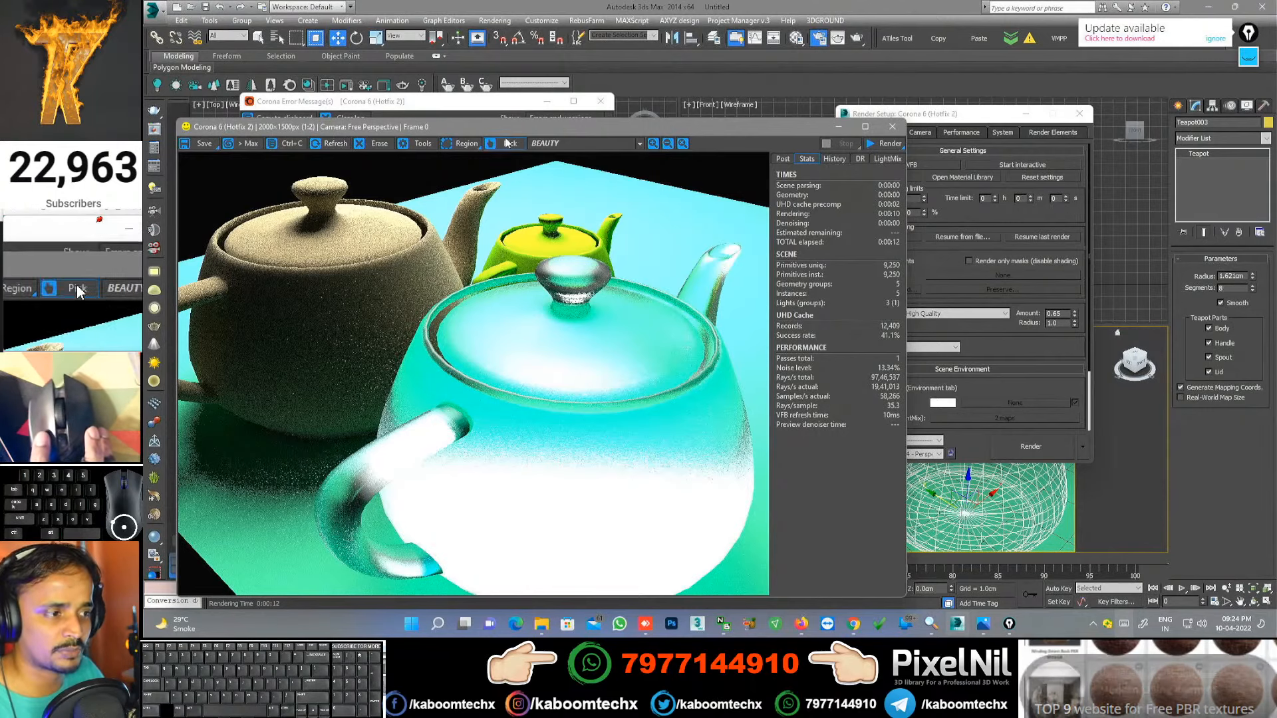
click(887, 145)
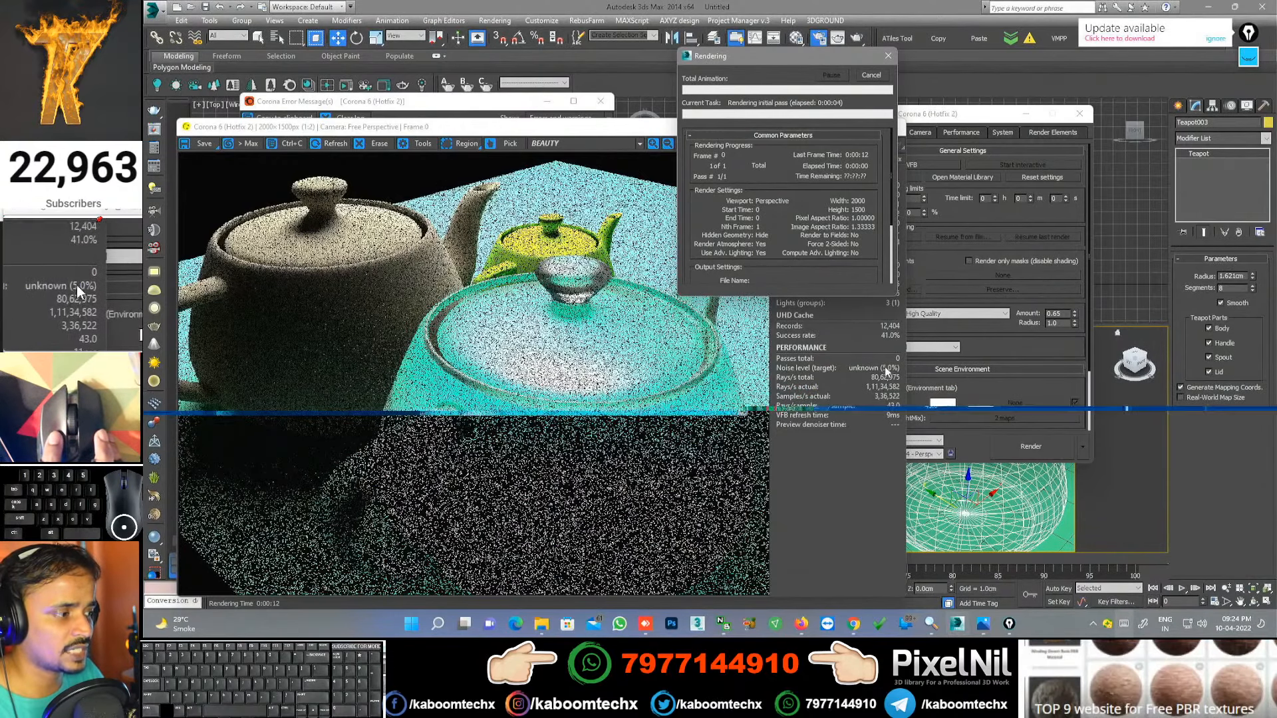
Step: Widen the frame buffer and zoom the teapot render as it refines to 4.35% noise
mouse_move(894, 373)
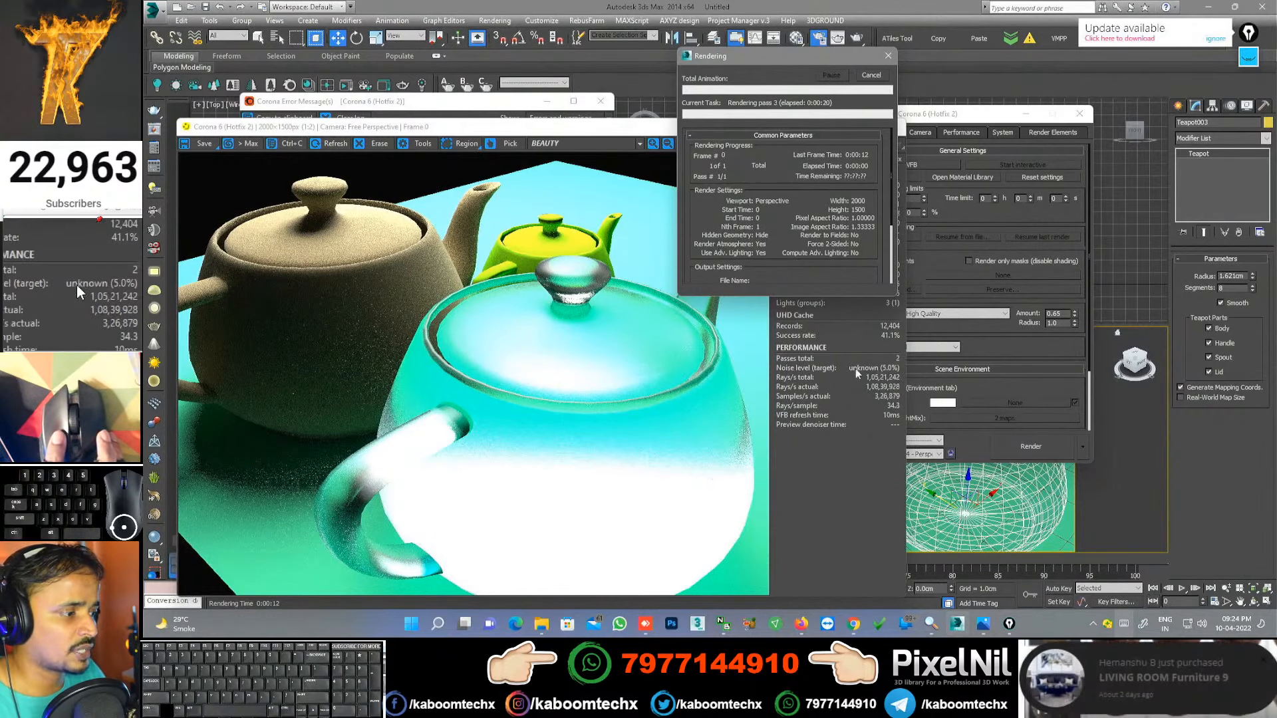
click(855, 368)
drag(906, 374, 975, 376)
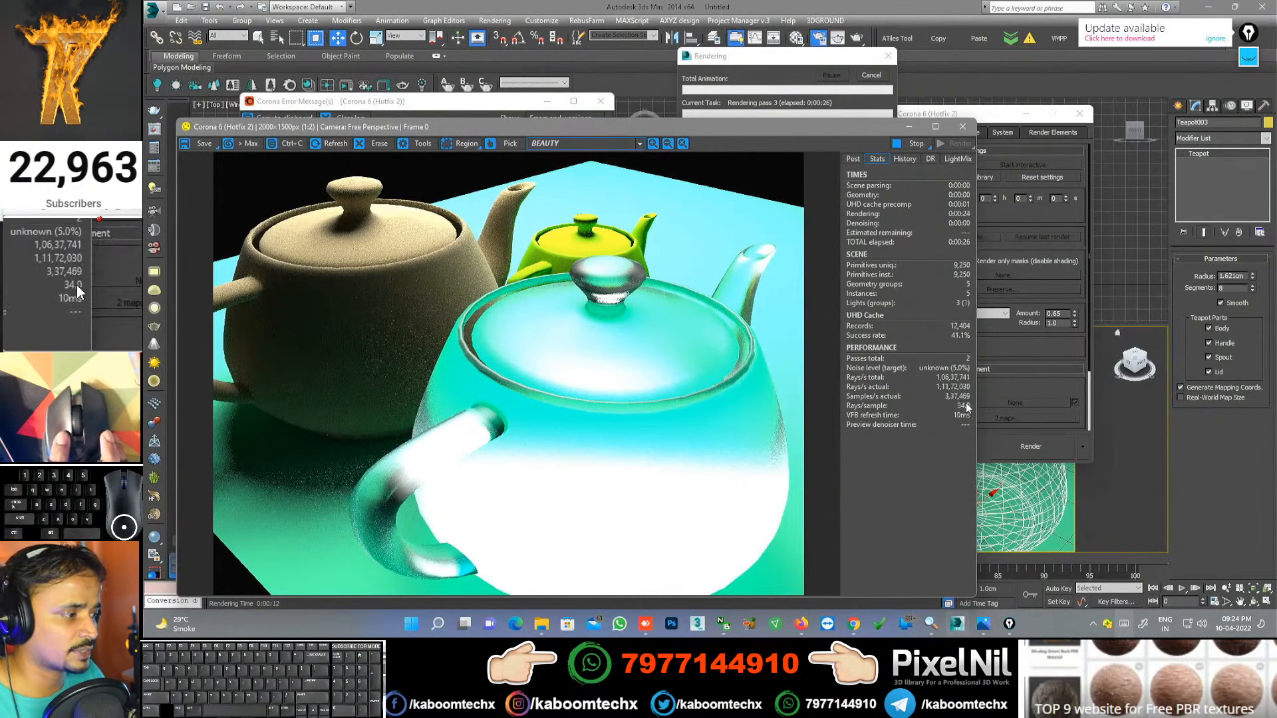
scroll(463, 324, up, 1)
scroll(463, 323, down, 2)
scroll(481, 333, up, 2)
scroll(482, 333, down, 1)
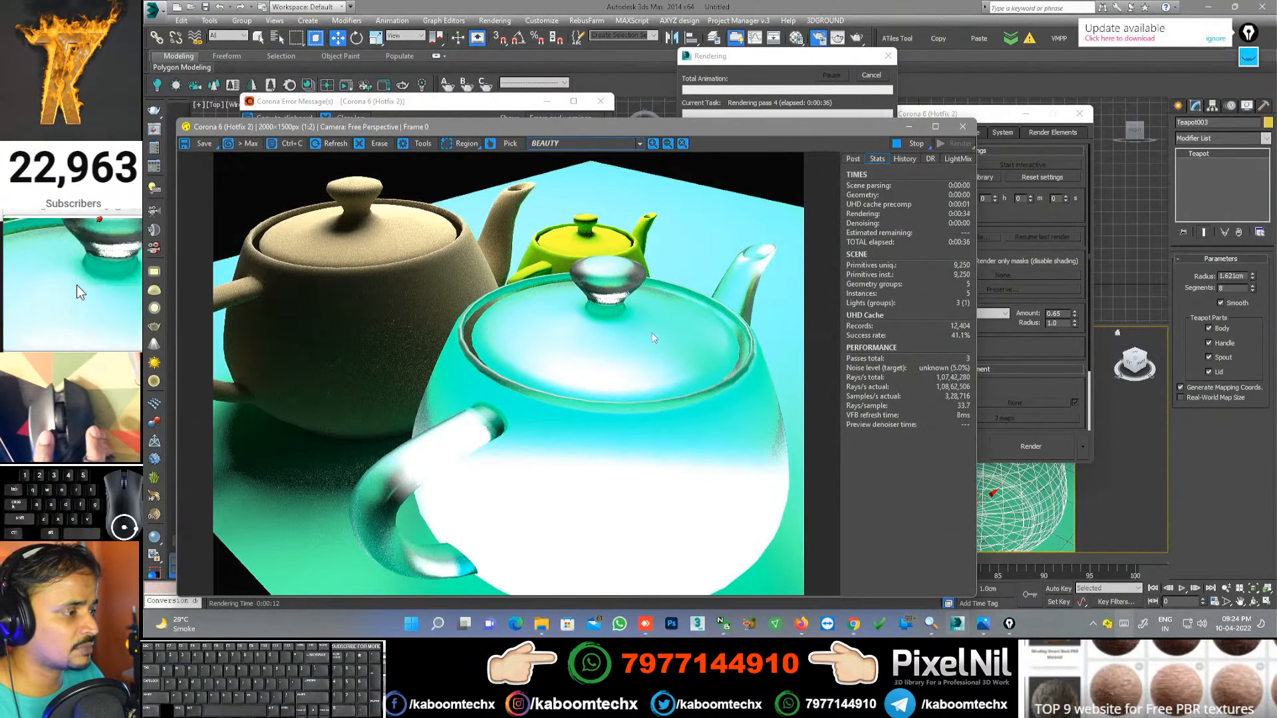
mouse_move(958, 370)
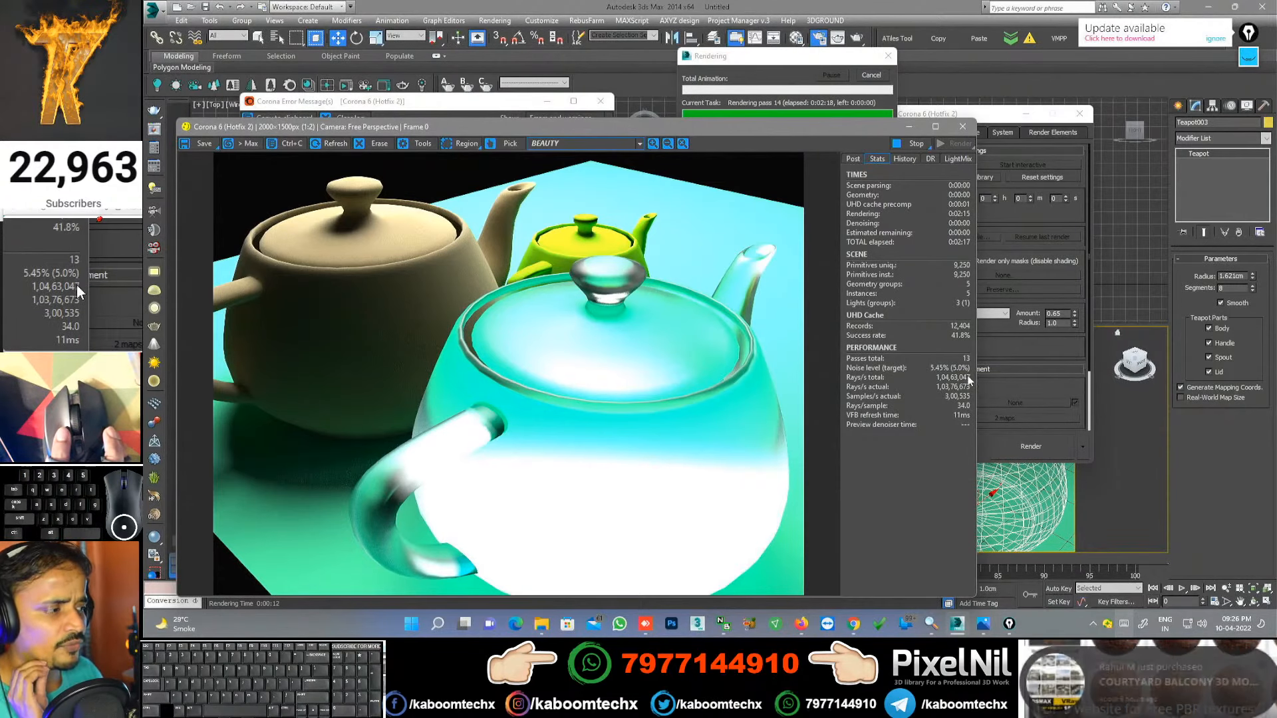
scroll(427, 356, up, 3)
scroll(427, 357, down, 3)
scroll(433, 389, down, 1)
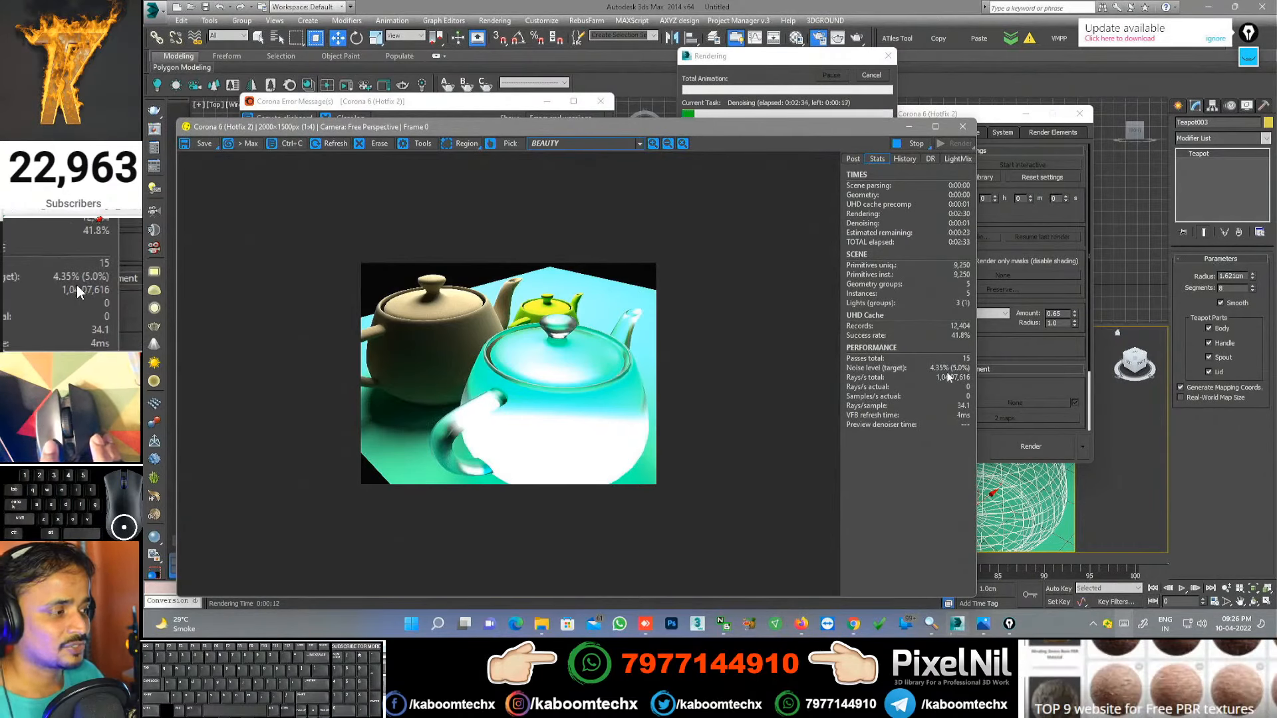
mouse_move(962, 375)
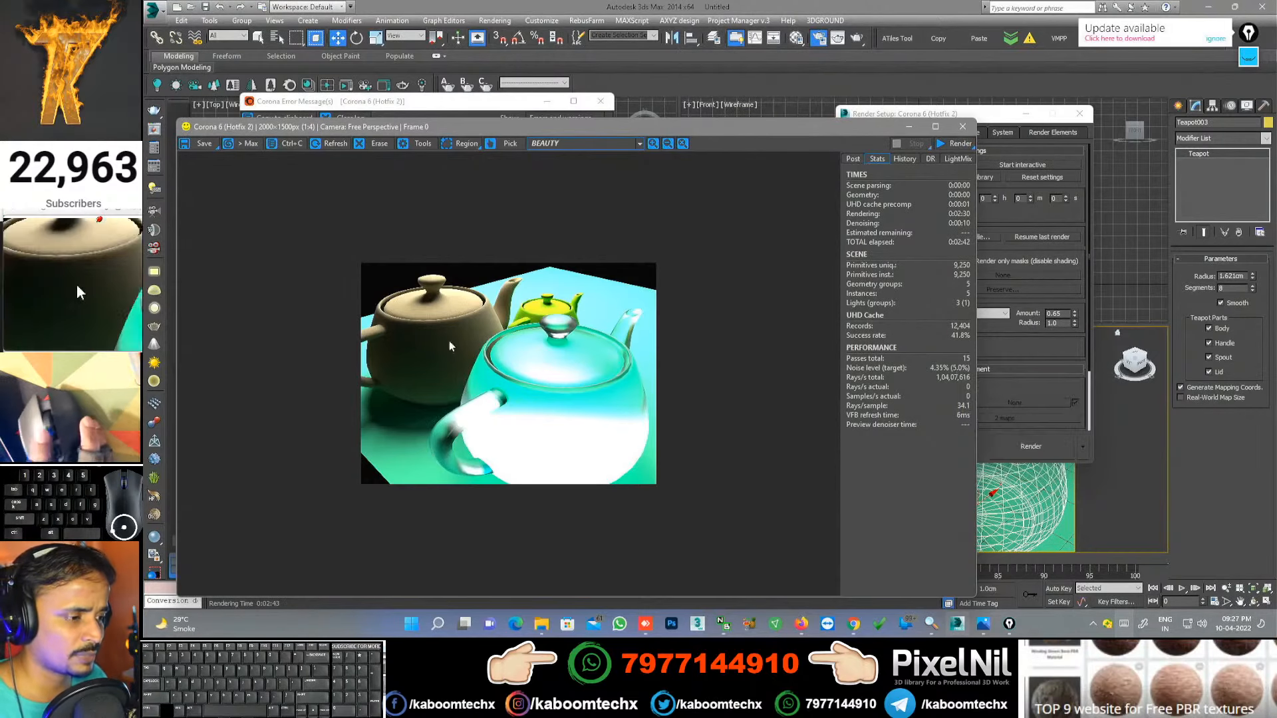
Step: Zoom in and out on the denoised teapot render, then move the frame buffer up-left
scroll(439, 345, up, 3)
scroll(398, 350, down, 1)
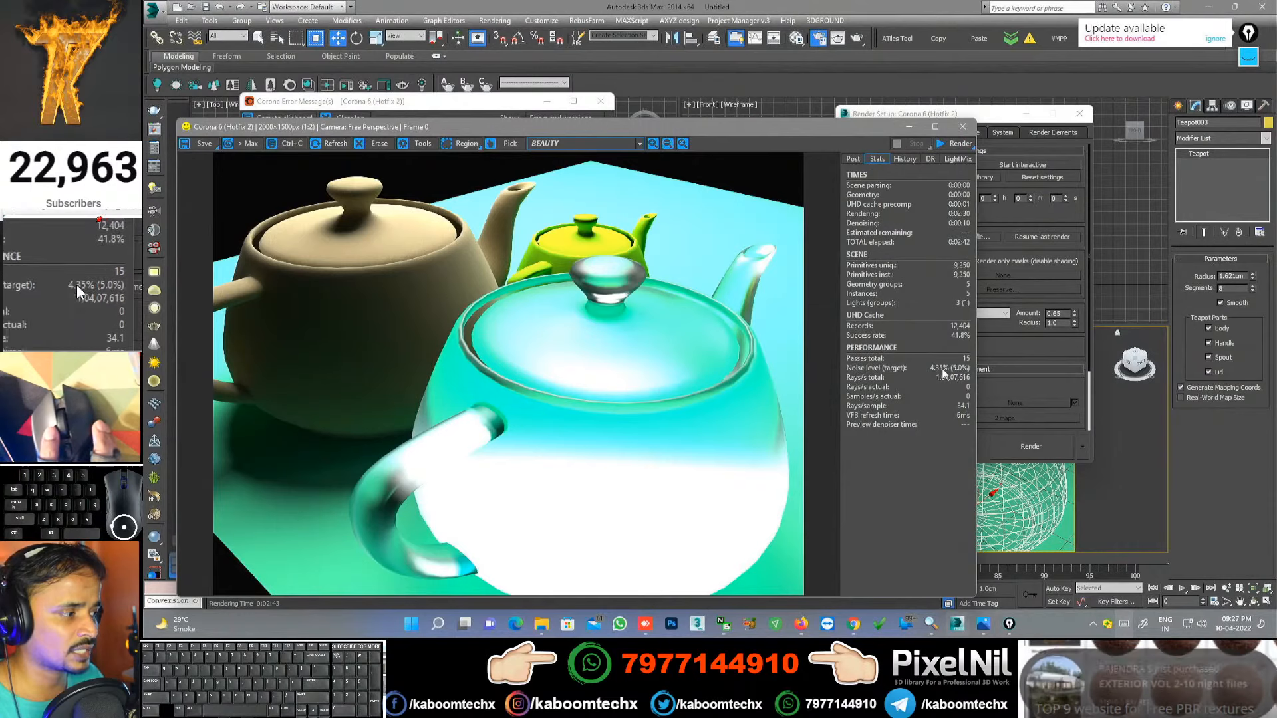
scroll(363, 354, up, 1)
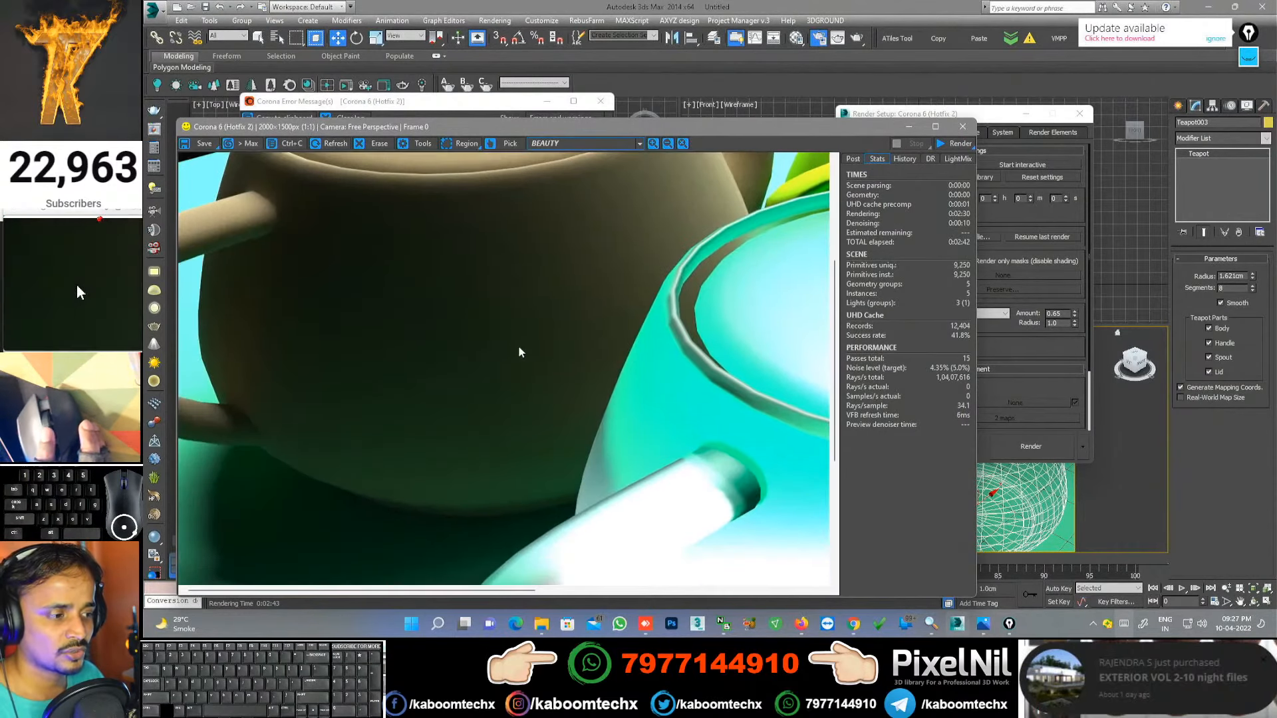
scroll(632, 356, up, 1)
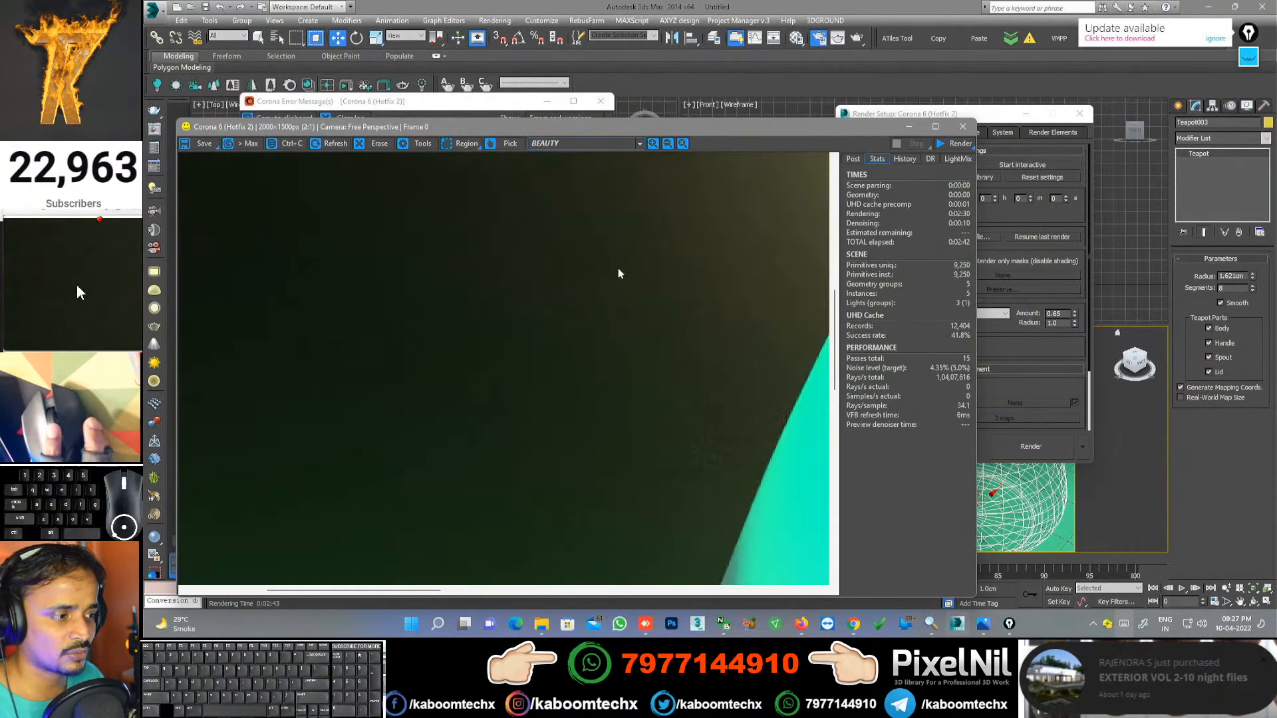
scroll(644, 287, down, 2)
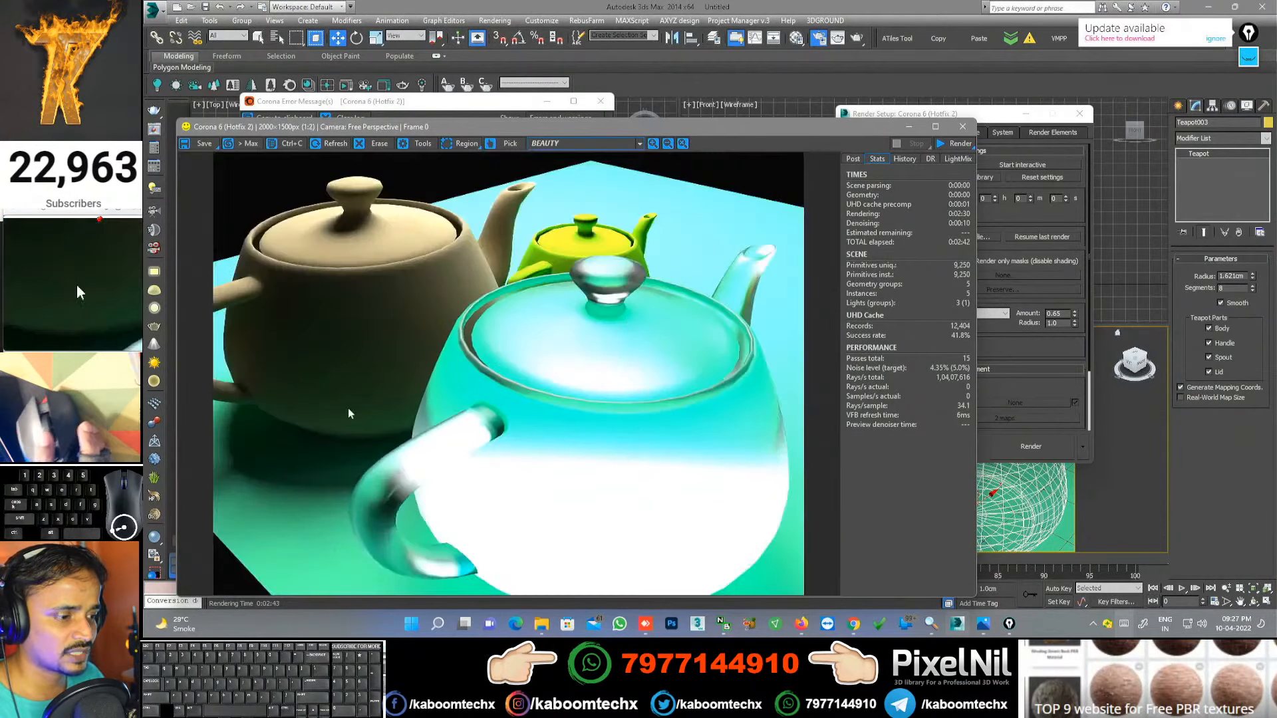
scroll(421, 381, up, 1)
scroll(322, 314, down, 1)
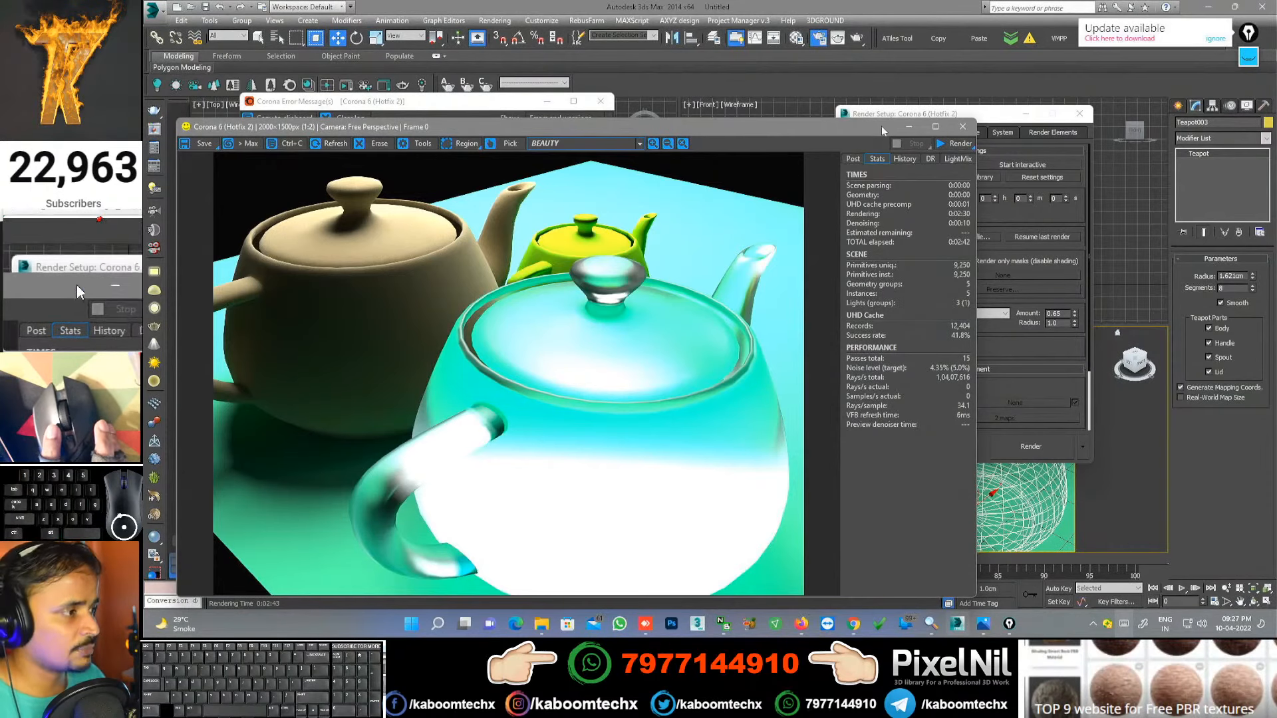
drag(881, 126, 774, 109)
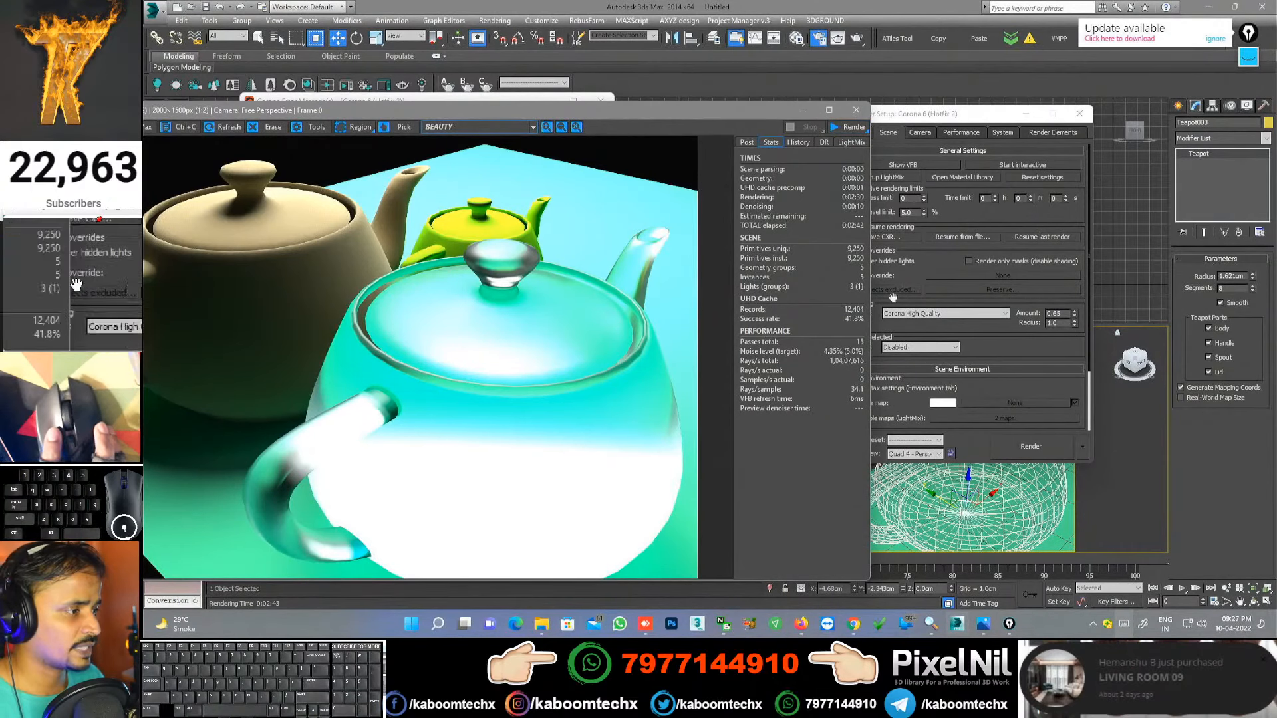
Step: Confirm the 5.0 noise limit and view Camera tab postprocessing, with white balance at 6500 K
click(906, 212)
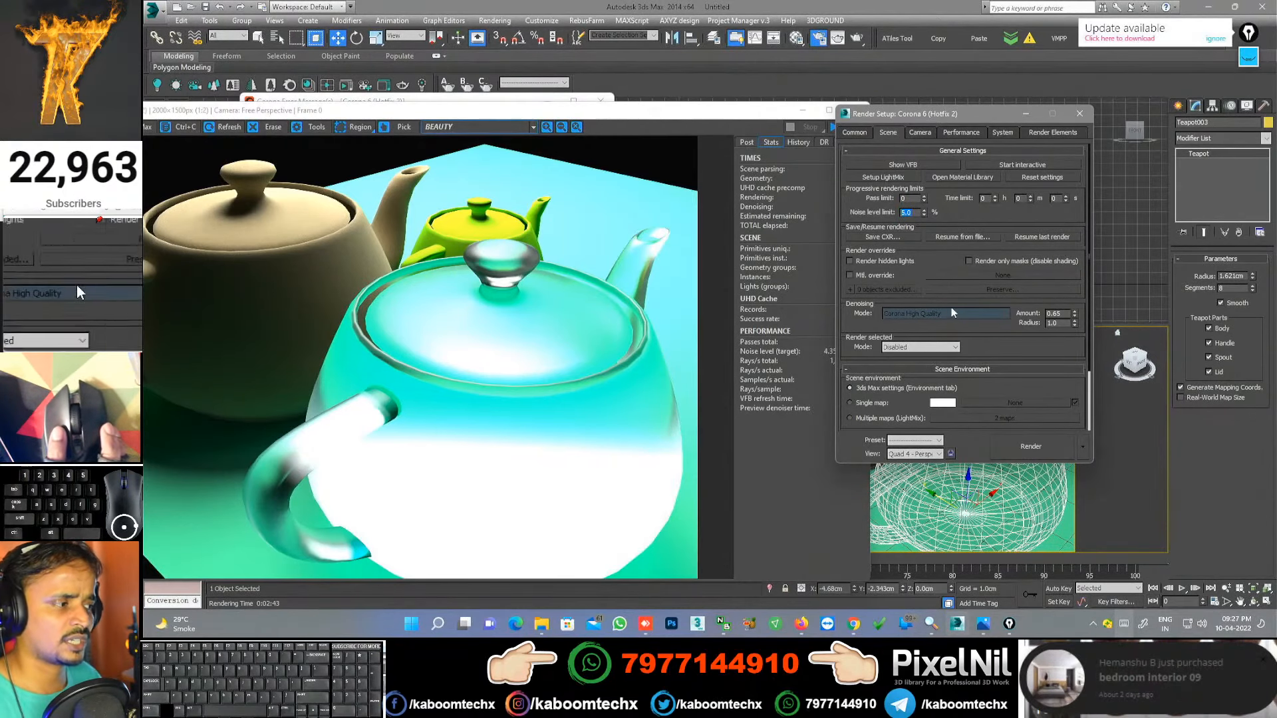
scroll(952, 313, down, 3)
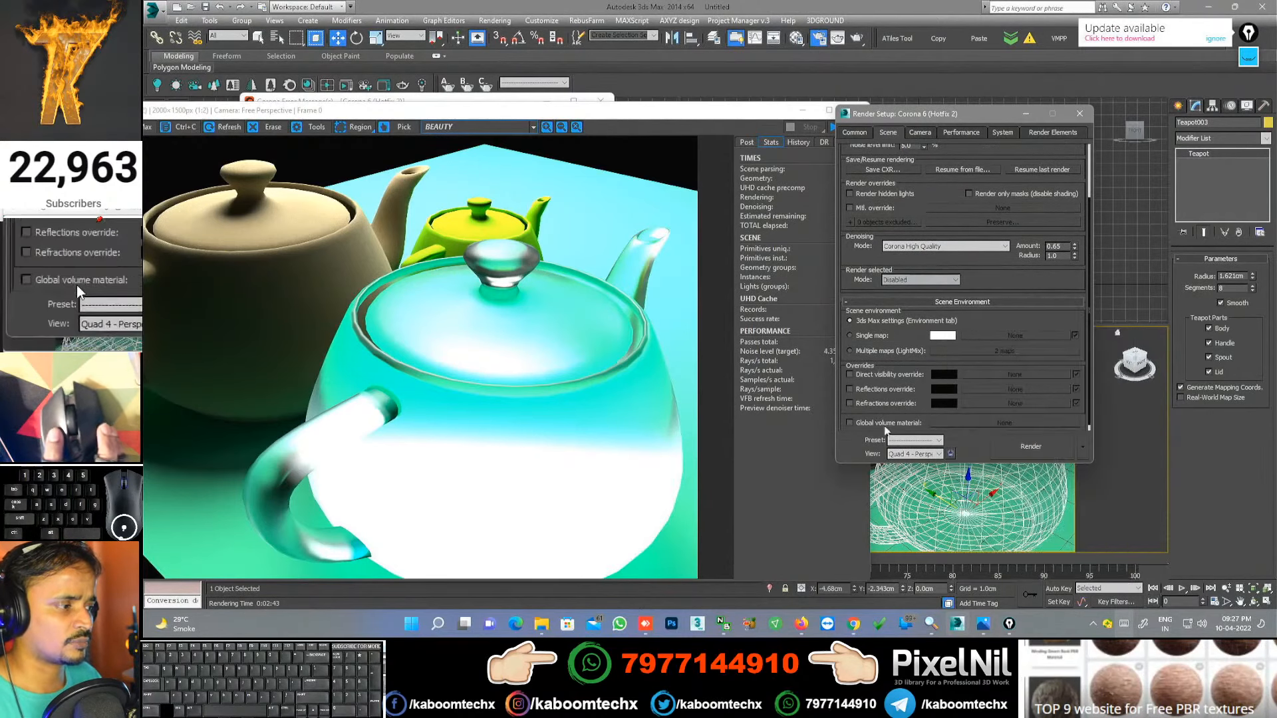
click(920, 133)
click(378, 252)
scroll(341, 259, down, 2)
scroll(381, 344, up, 1)
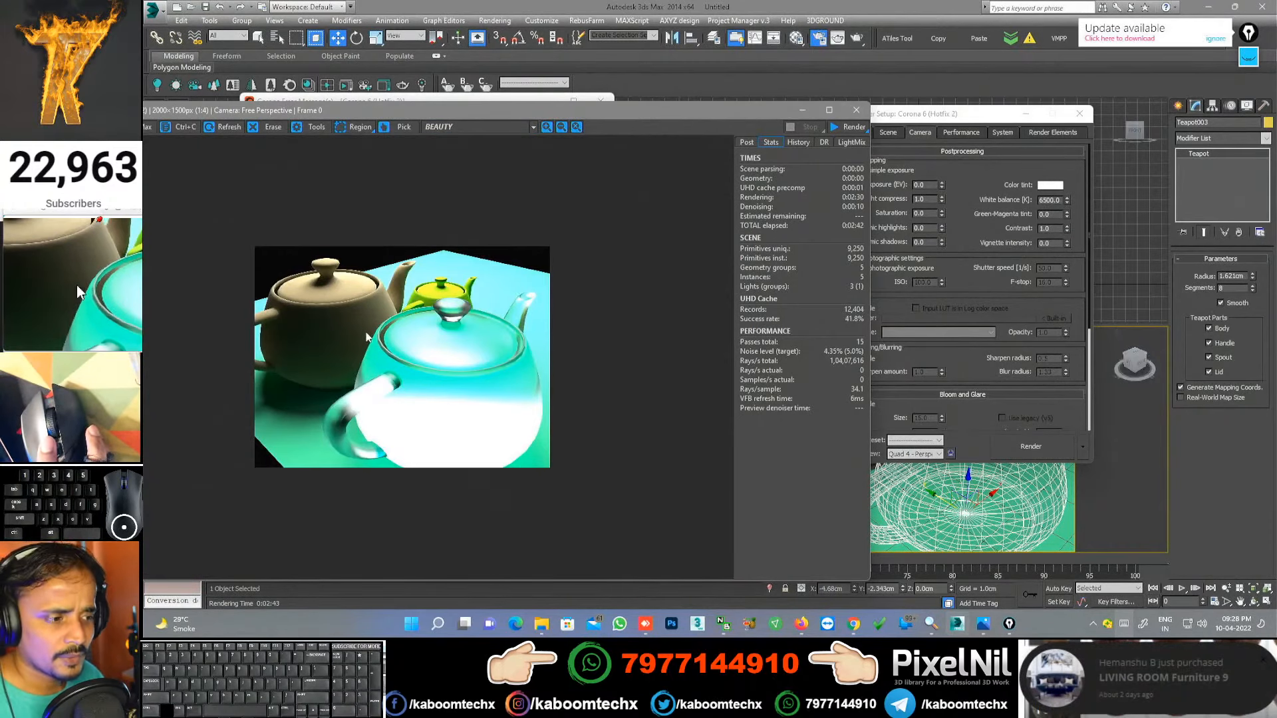
scroll(366, 338, up, 2)
scroll(560, 326, down, 2)
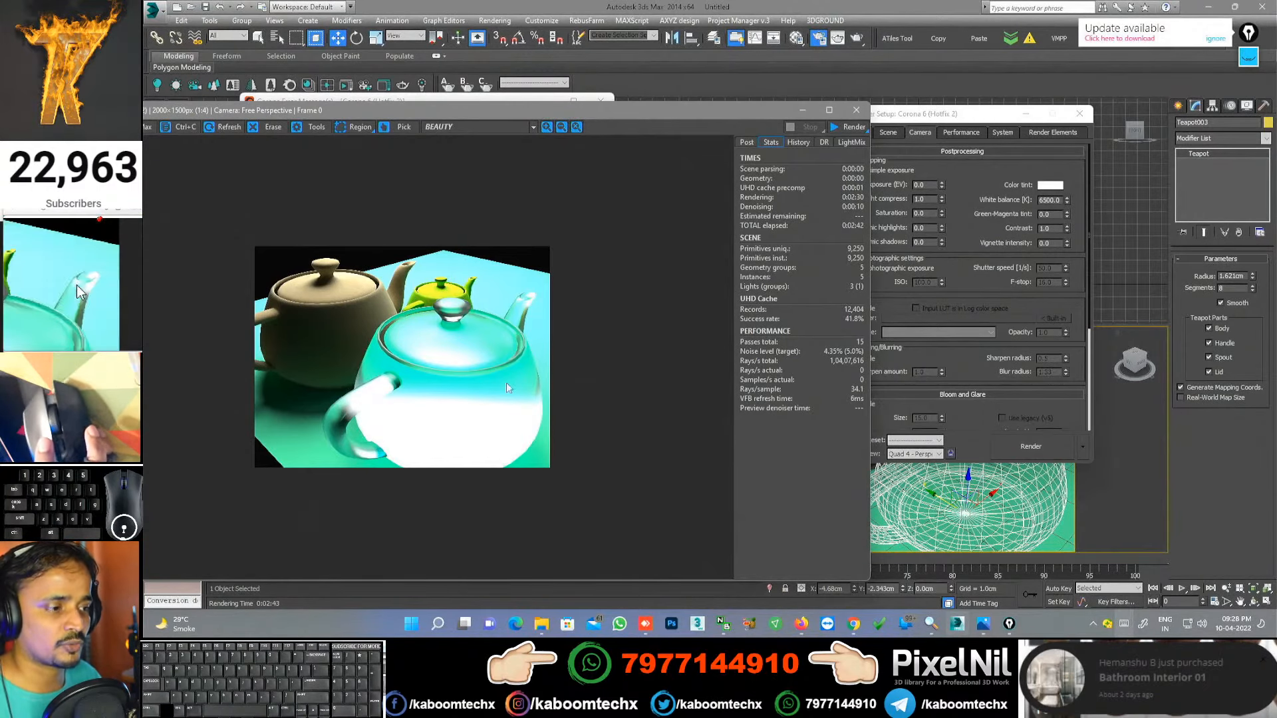
scroll(410, 313, up, 1)
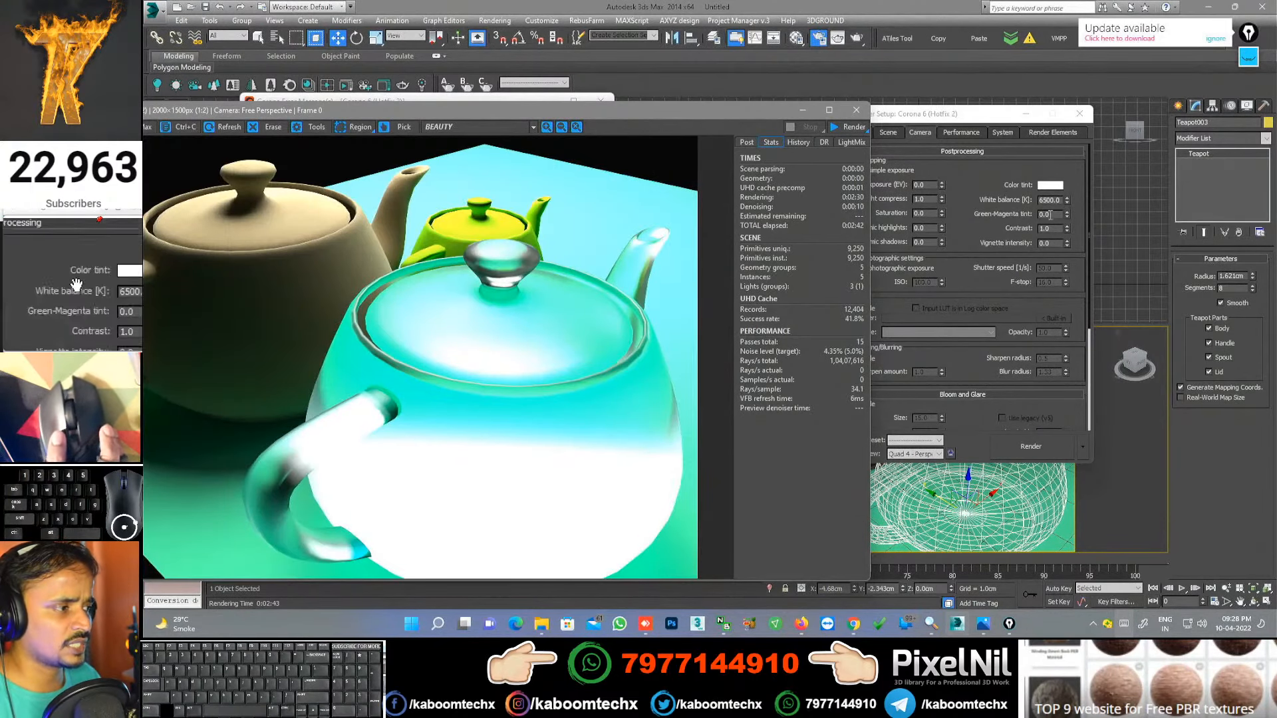
Step: Show the frame buffer's Post controls, expand Tone Mapping, and toggle LUT on and off
click(747, 143)
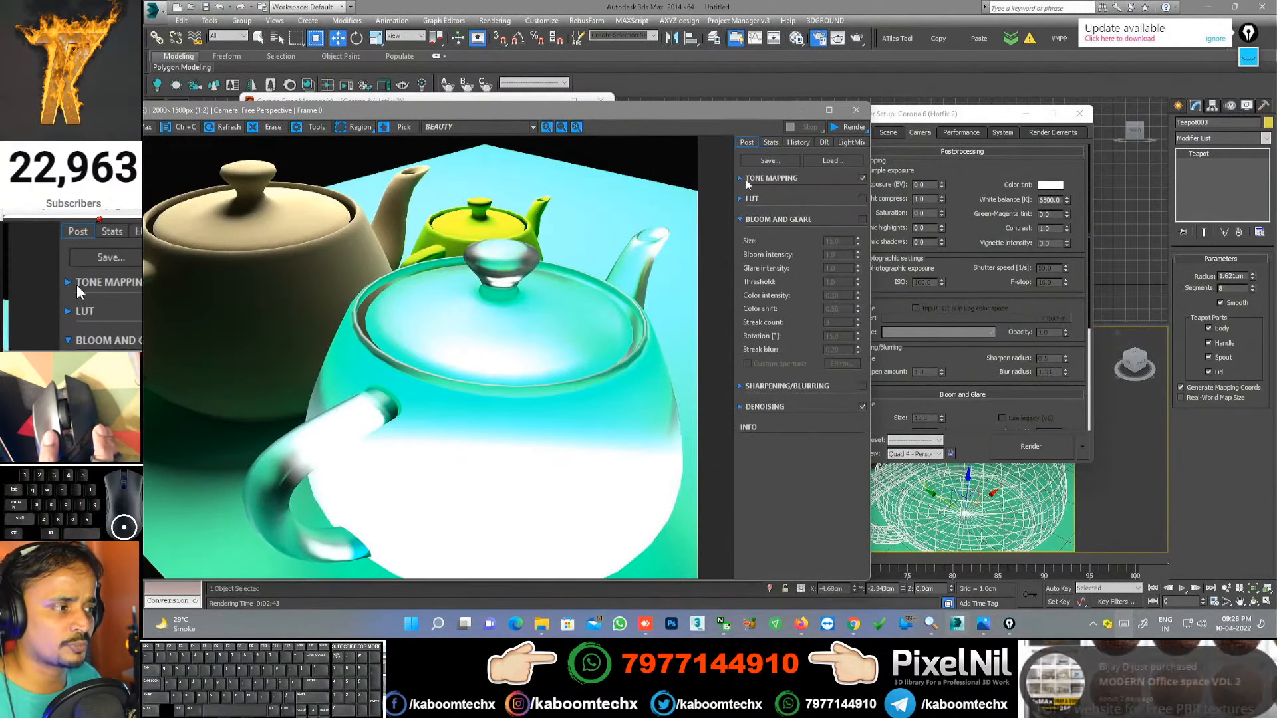
click(746, 180)
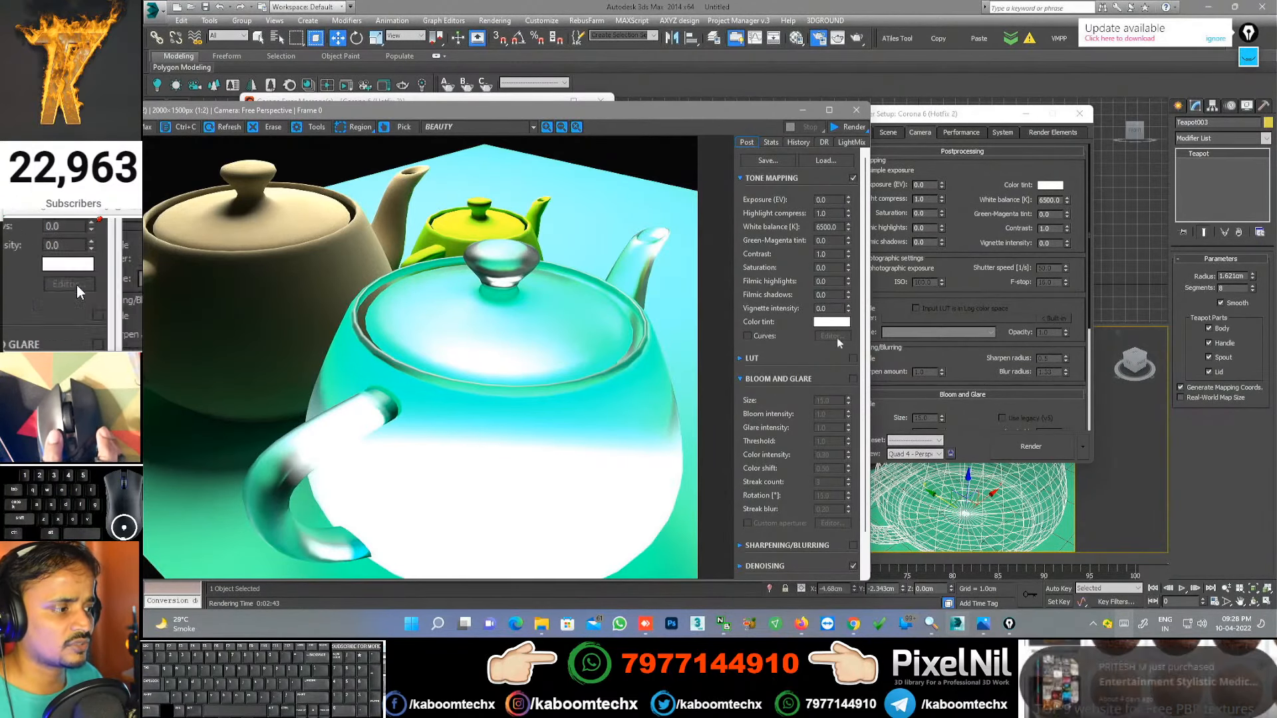
click(853, 358)
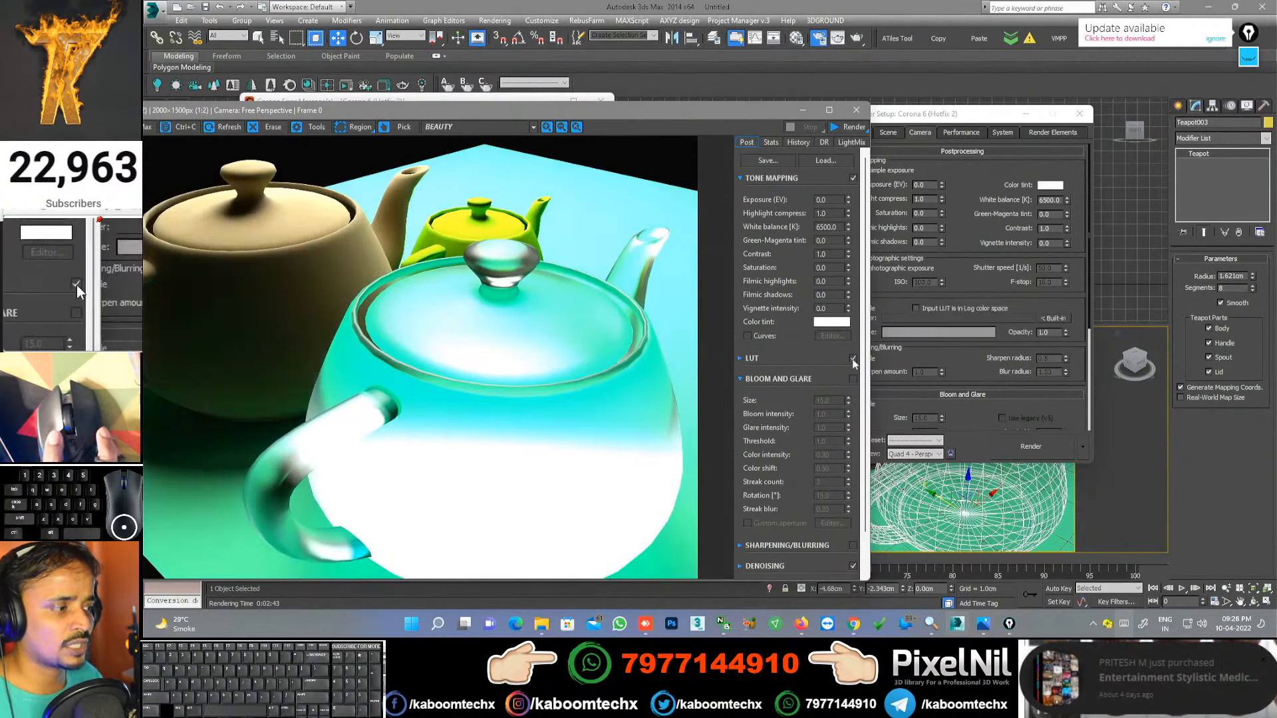
click(854, 359)
click(854, 358)
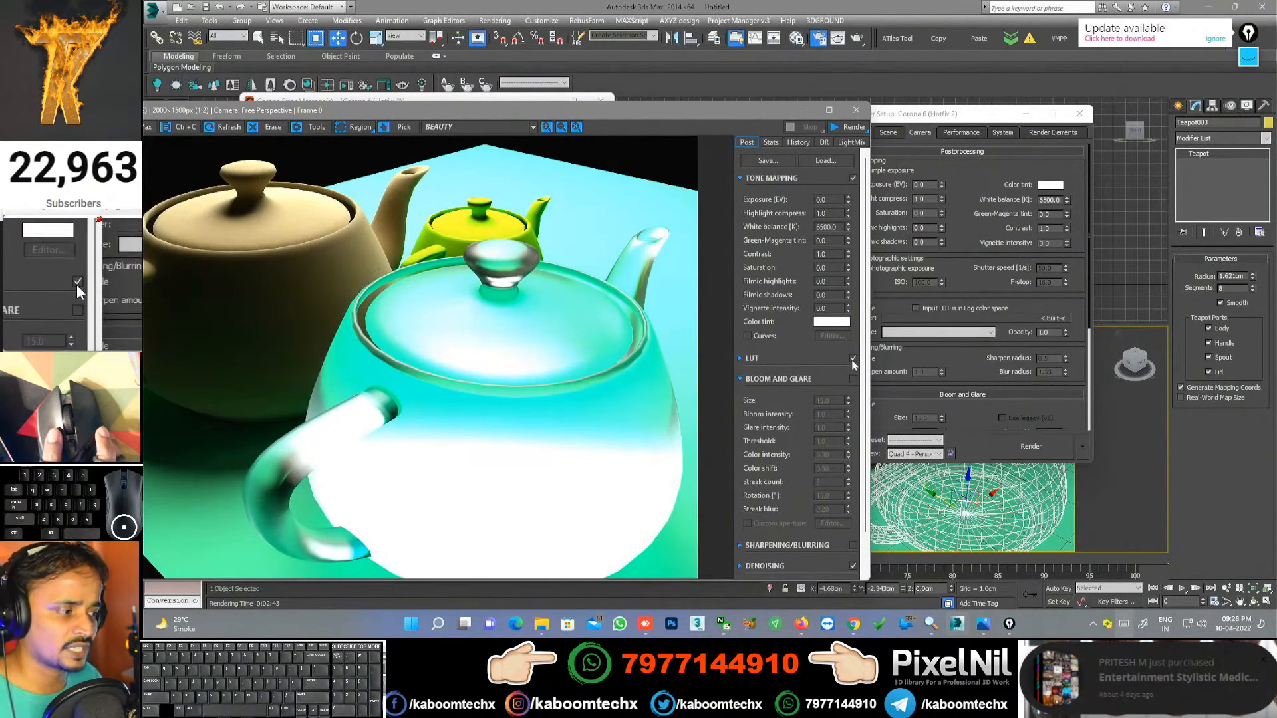
click(854, 358)
Step: Enable Bloom and Glare and adjust its Size to 15.0
click(852, 379)
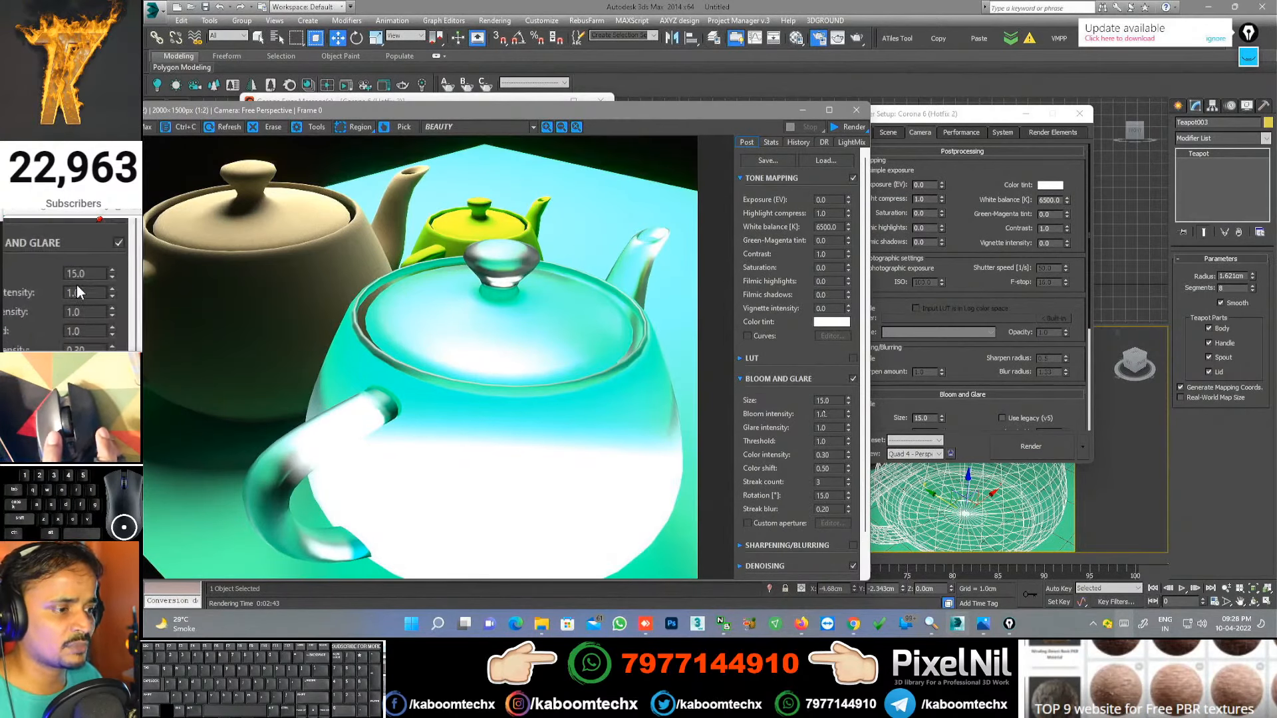
scroll(548, 334, down, 3)
scroll(548, 334, up, 1)
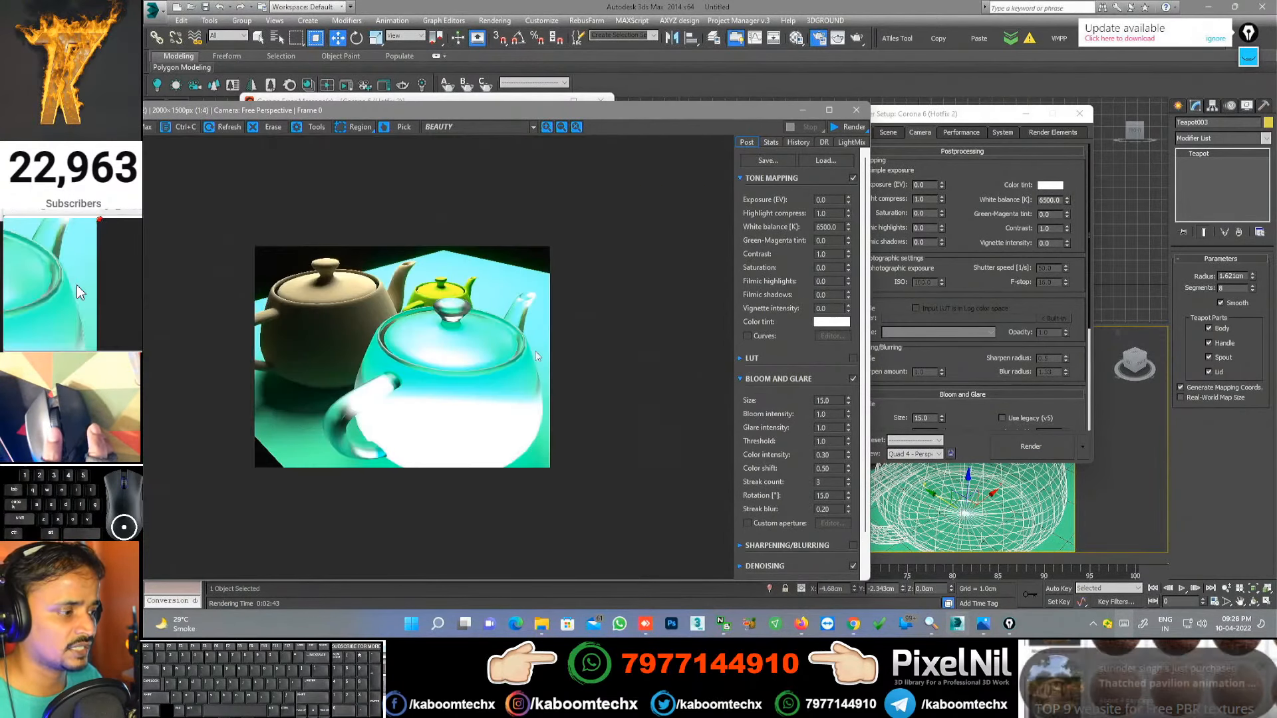
drag(849, 403, 849, 380)
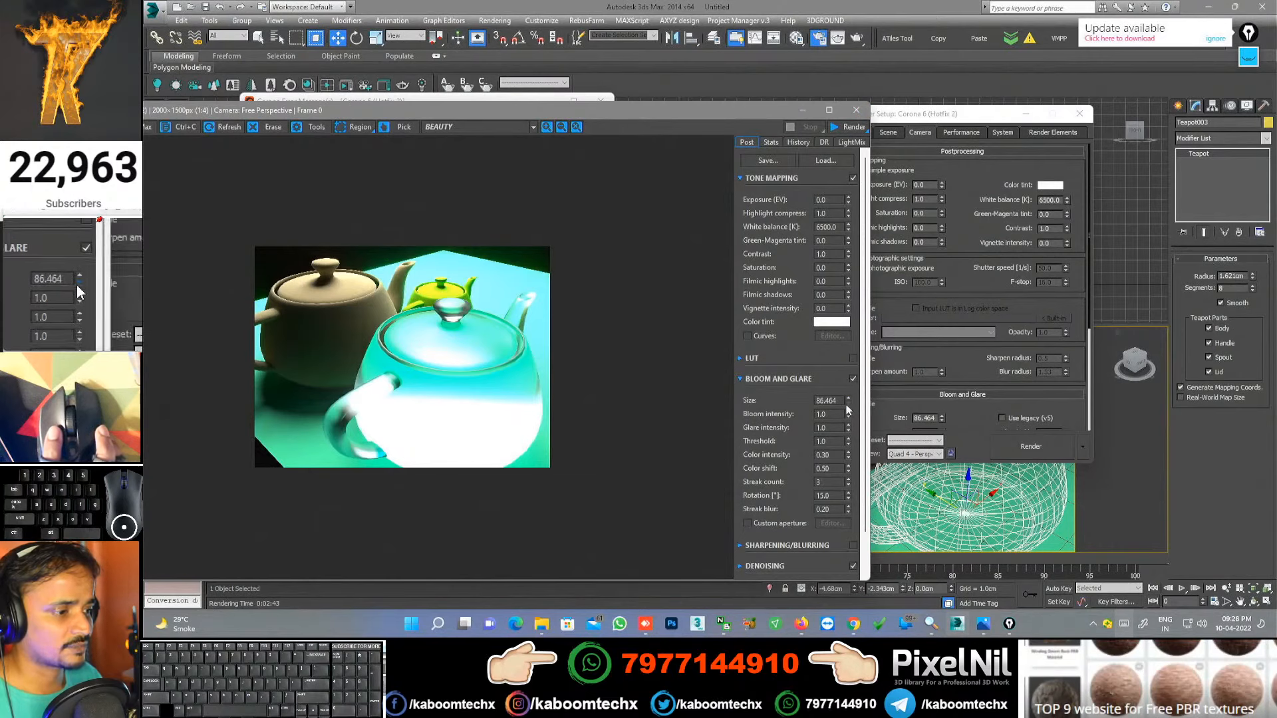
drag(846, 402, 866, 445)
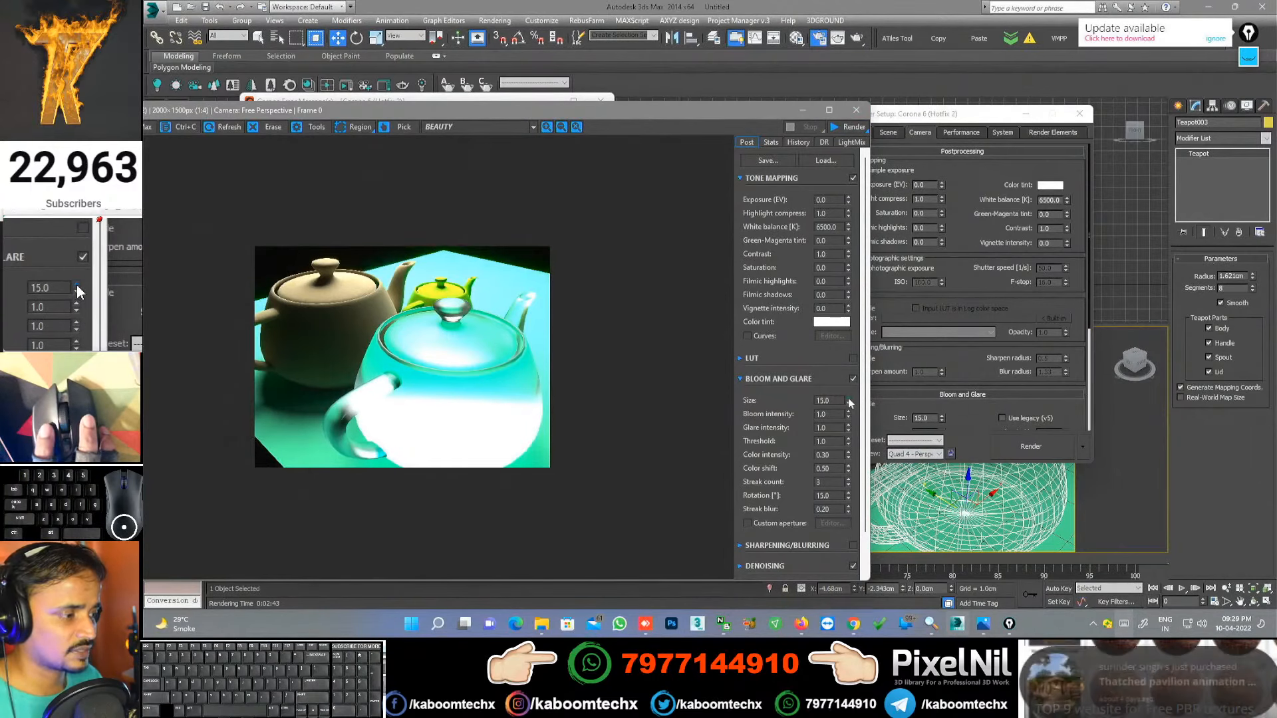
scroll(474, 308, down, 1)
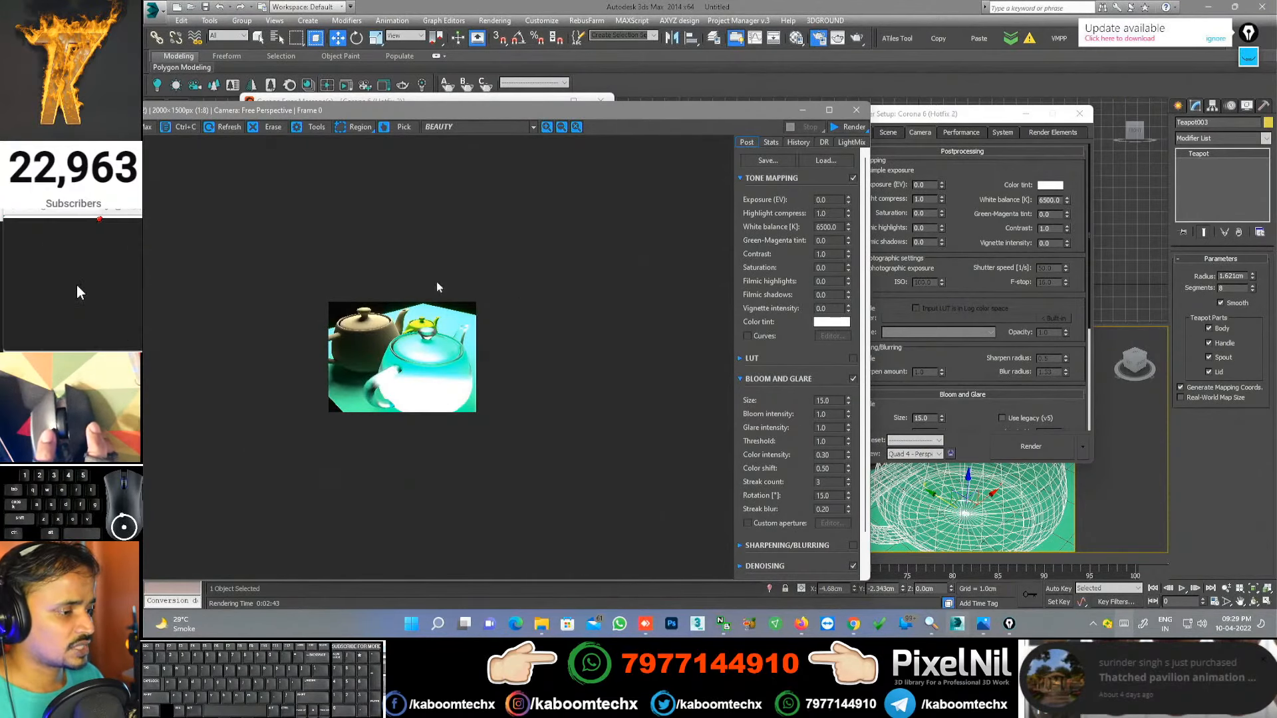
Step: Disable Bloom and Glare, enable Sharpening/Blurring, and browse the Stats, History, DR and LightMix tabs
click(853, 379)
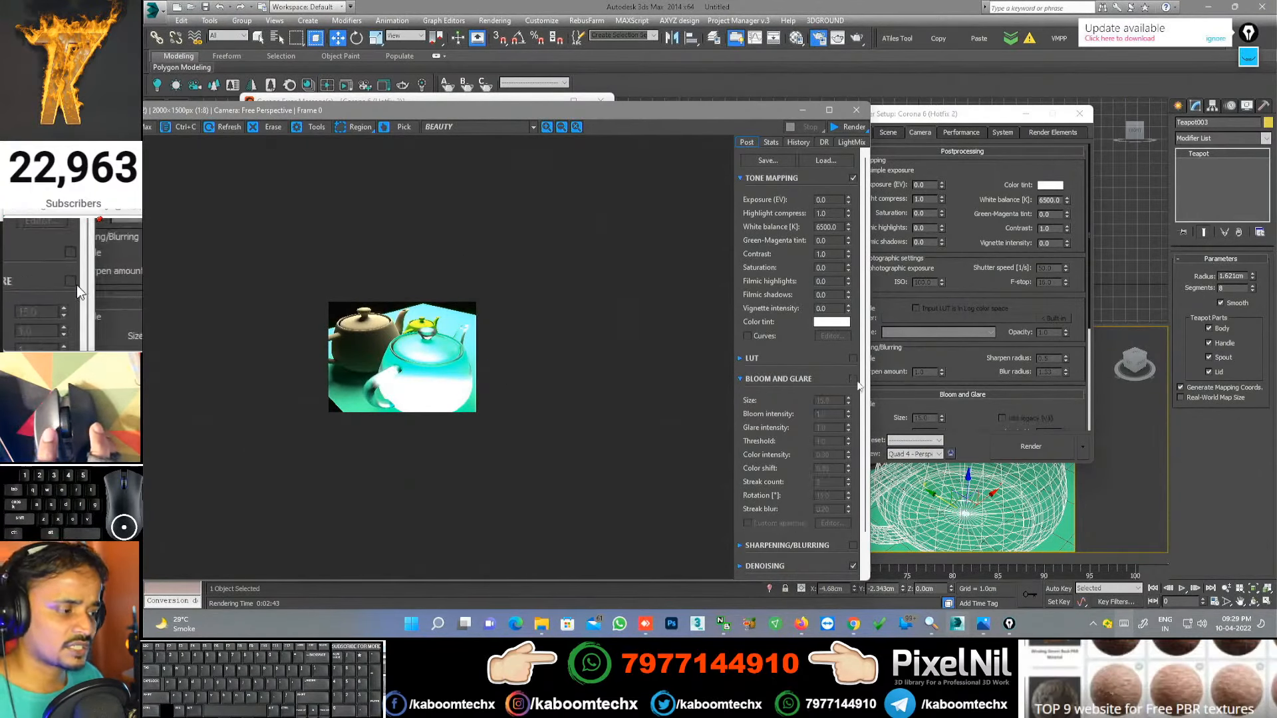
click(853, 546)
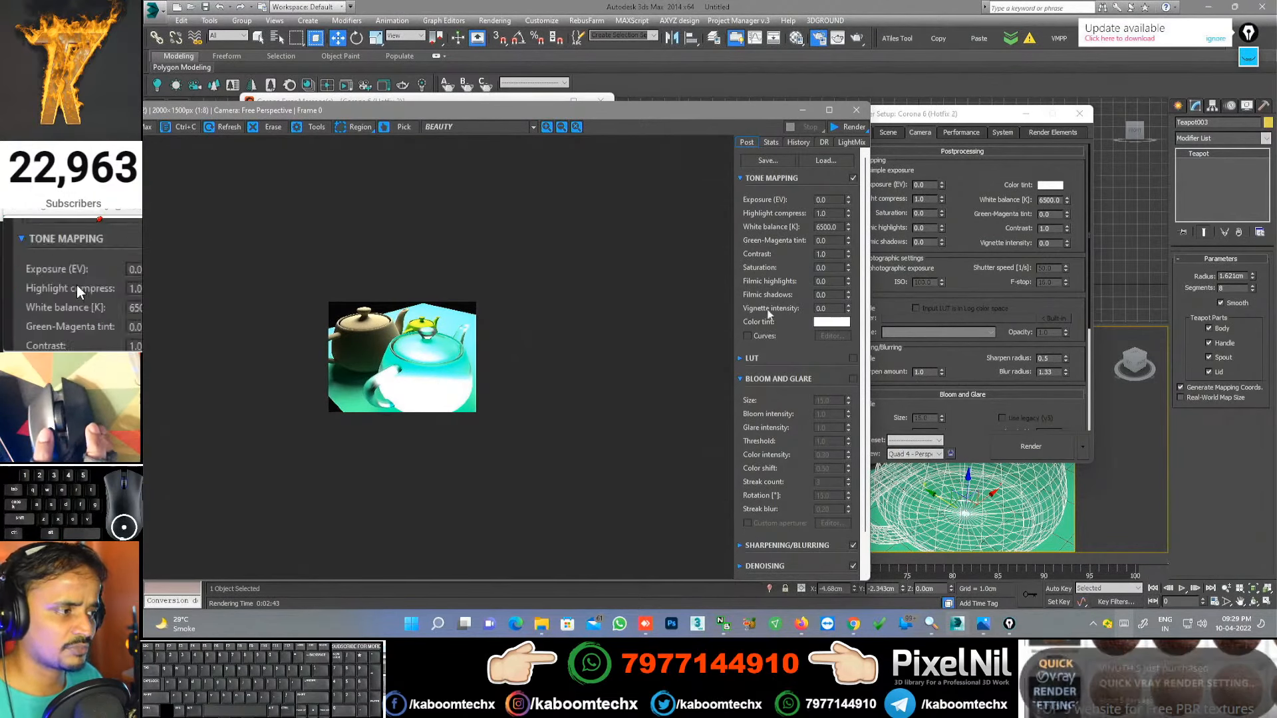
click(772, 143)
click(799, 143)
click(824, 142)
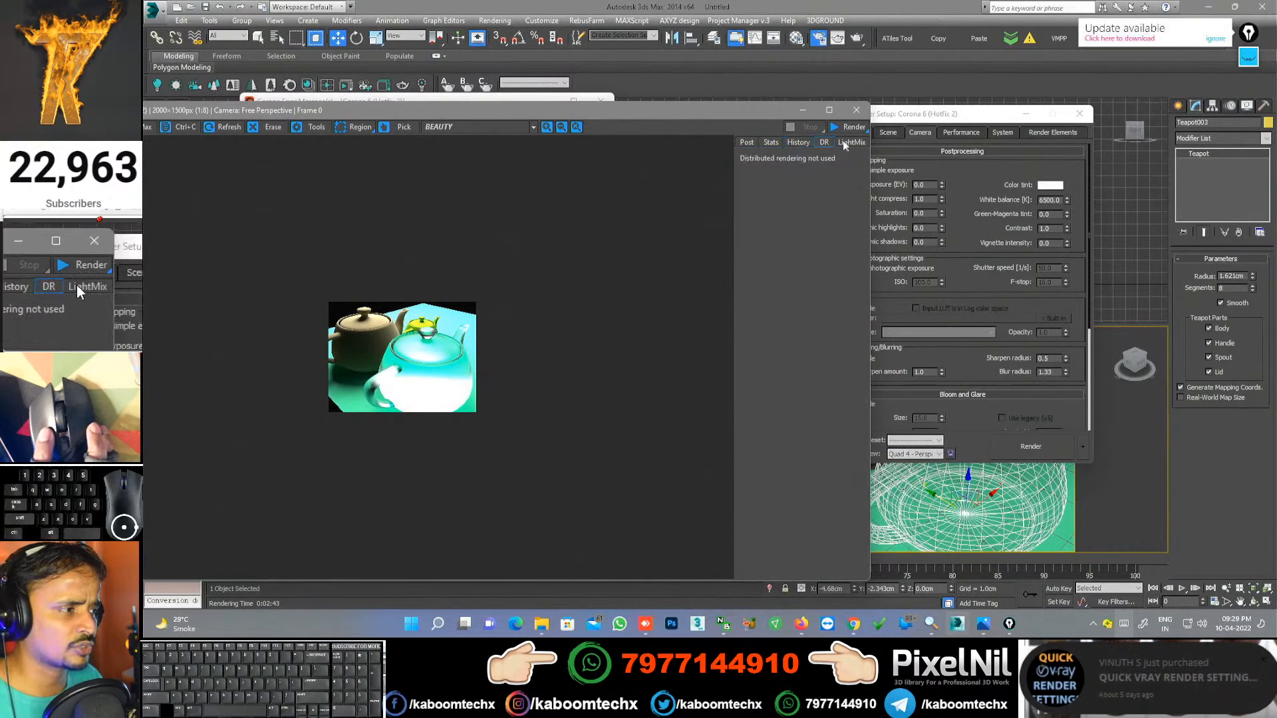
click(851, 143)
Step: Return to the Post panel, then close the frame buffer and Render Setup windows
click(757, 143)
scroll(413, 318, up, 1)
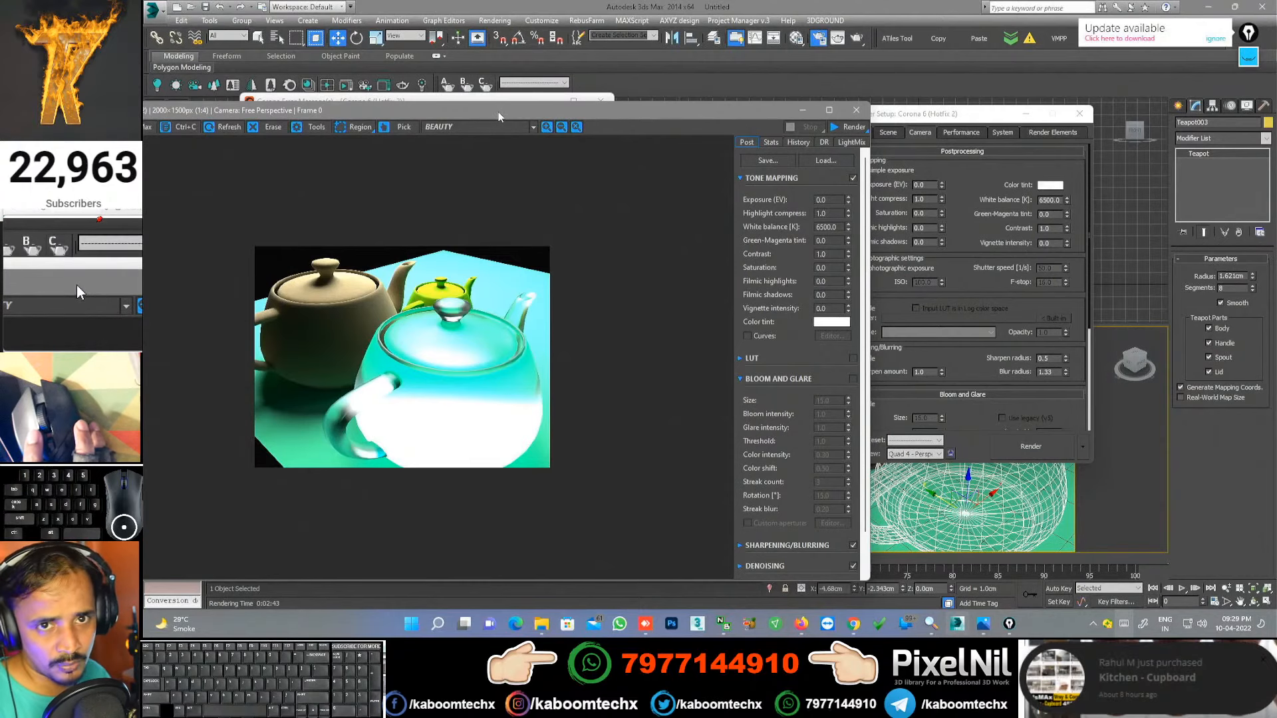
click(856, 112)
click(1080, 114)
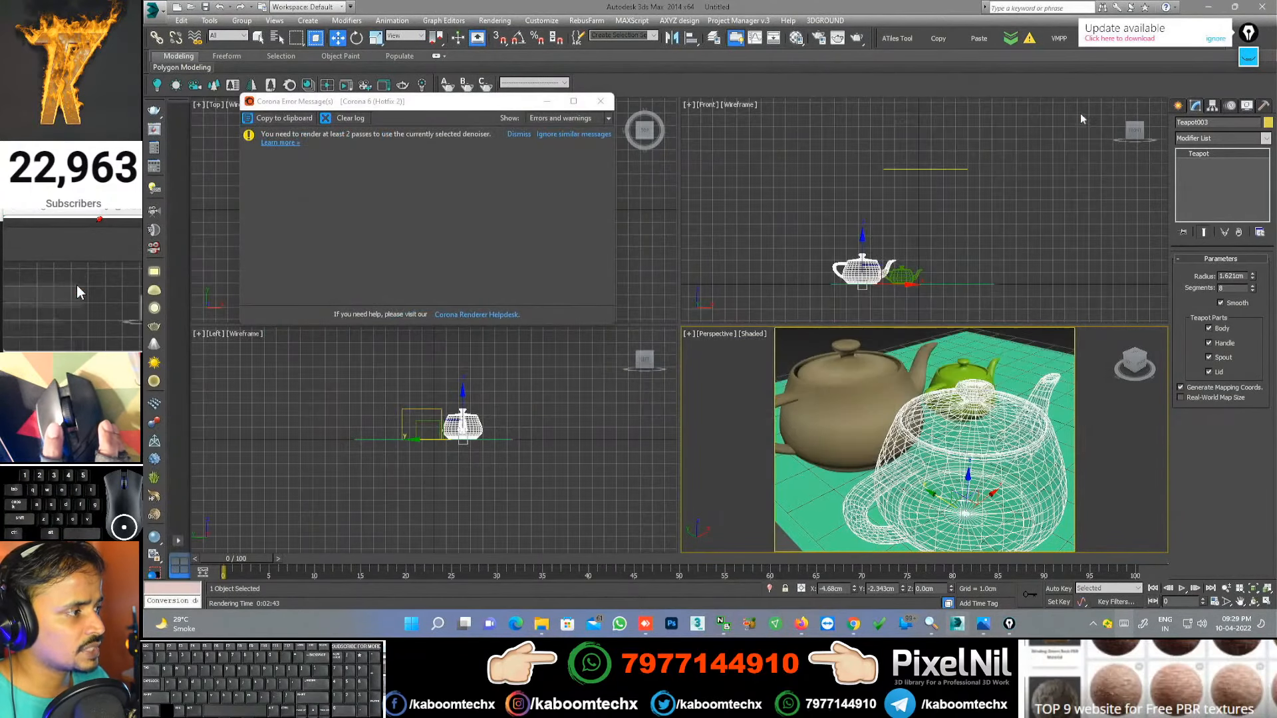